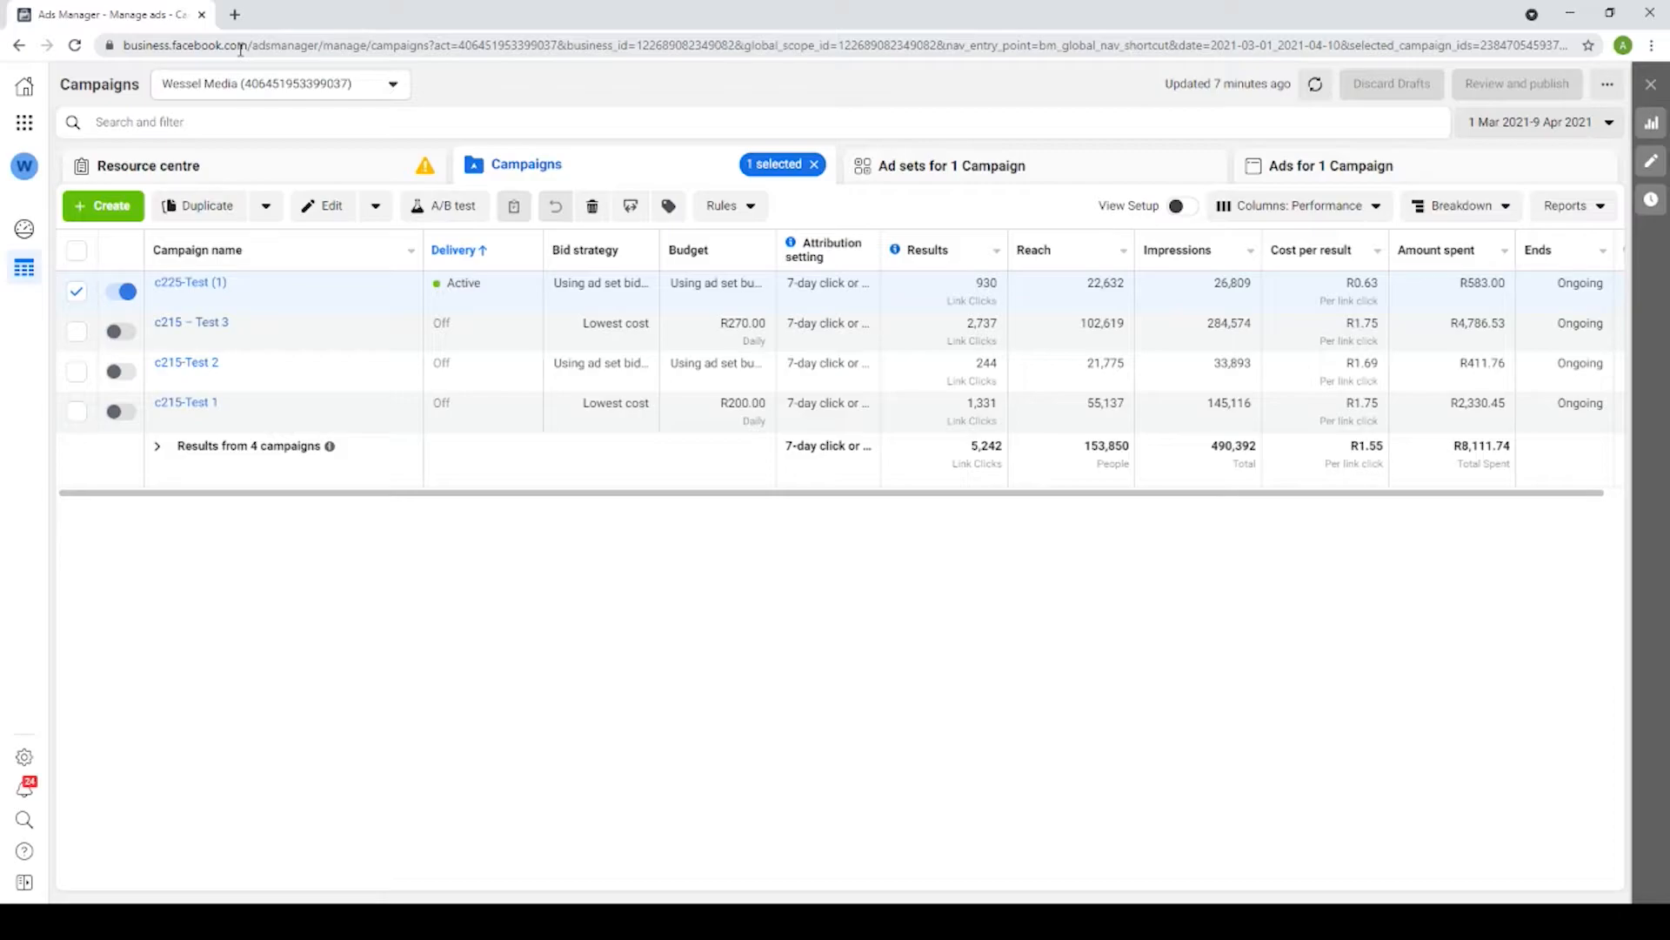
- Go to Ads Manager and start a new campaign with the Traffic objective
left_click(25, 126)
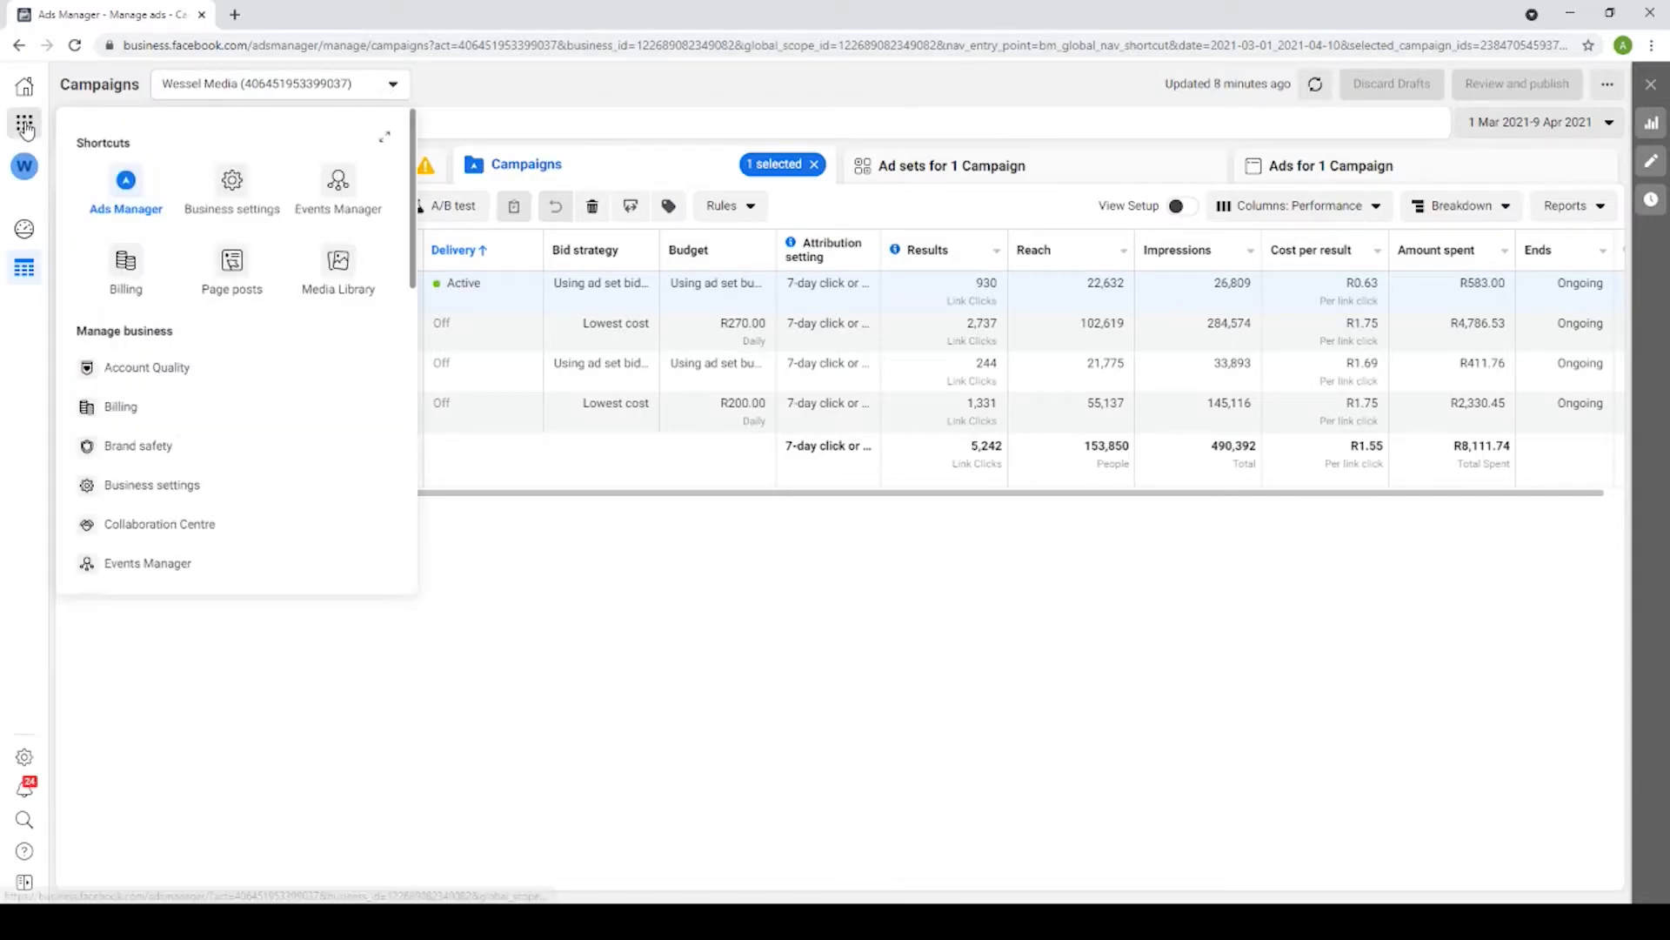
left_click(114, 186)
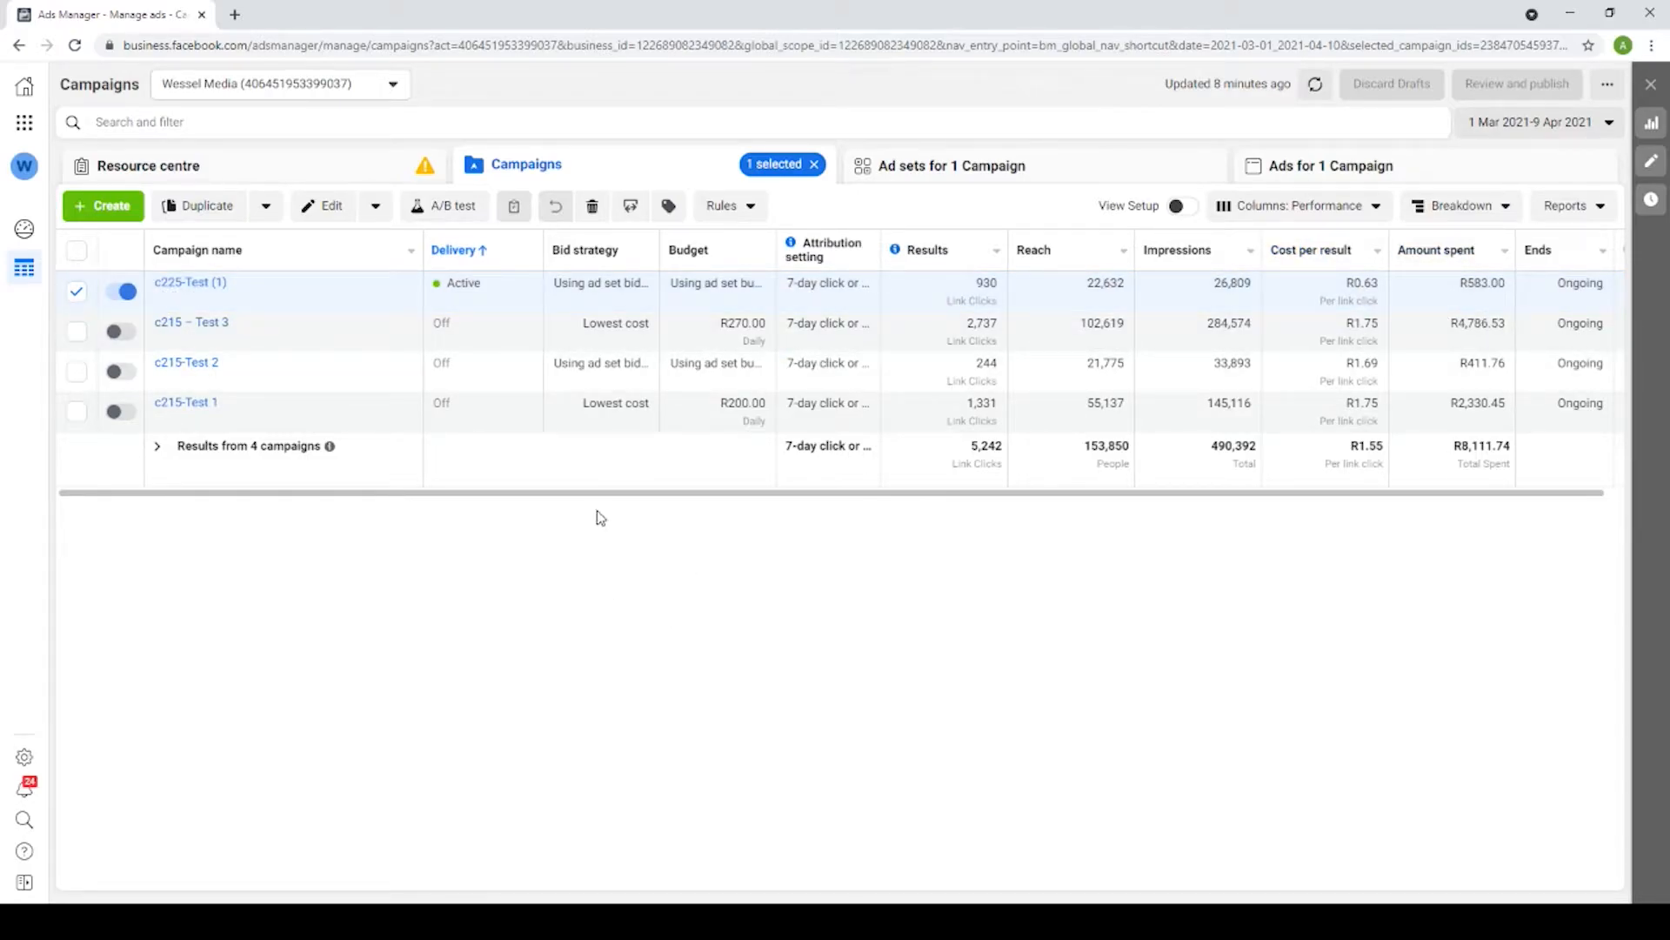
left_click(114, 208)
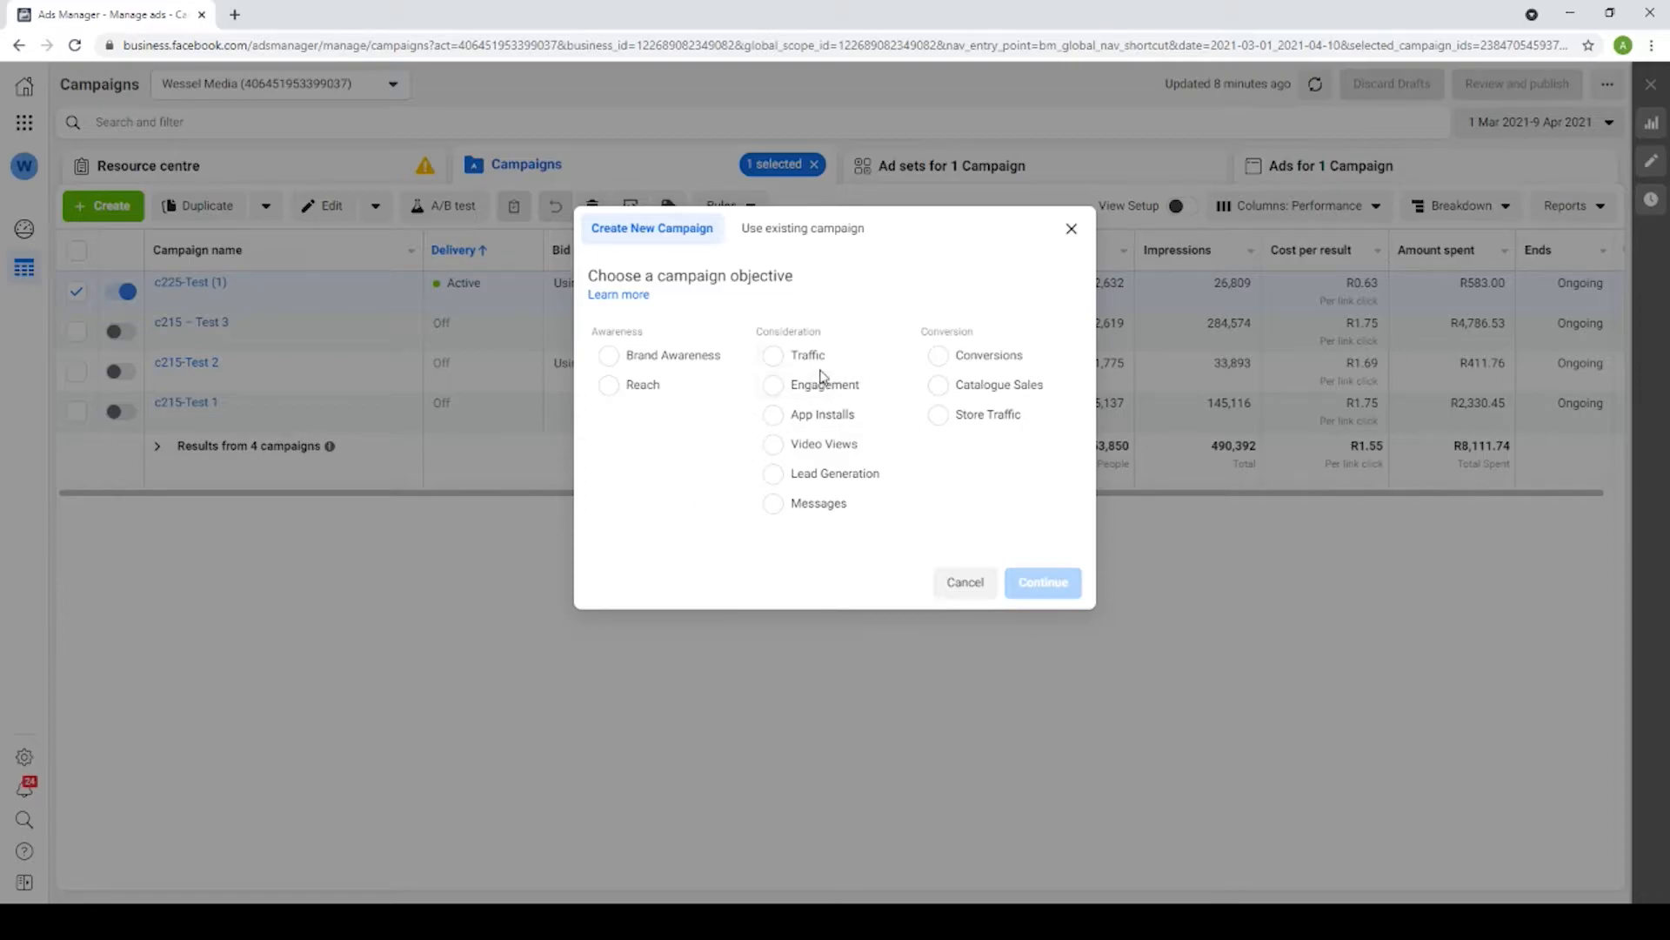
left_click(773, 357)
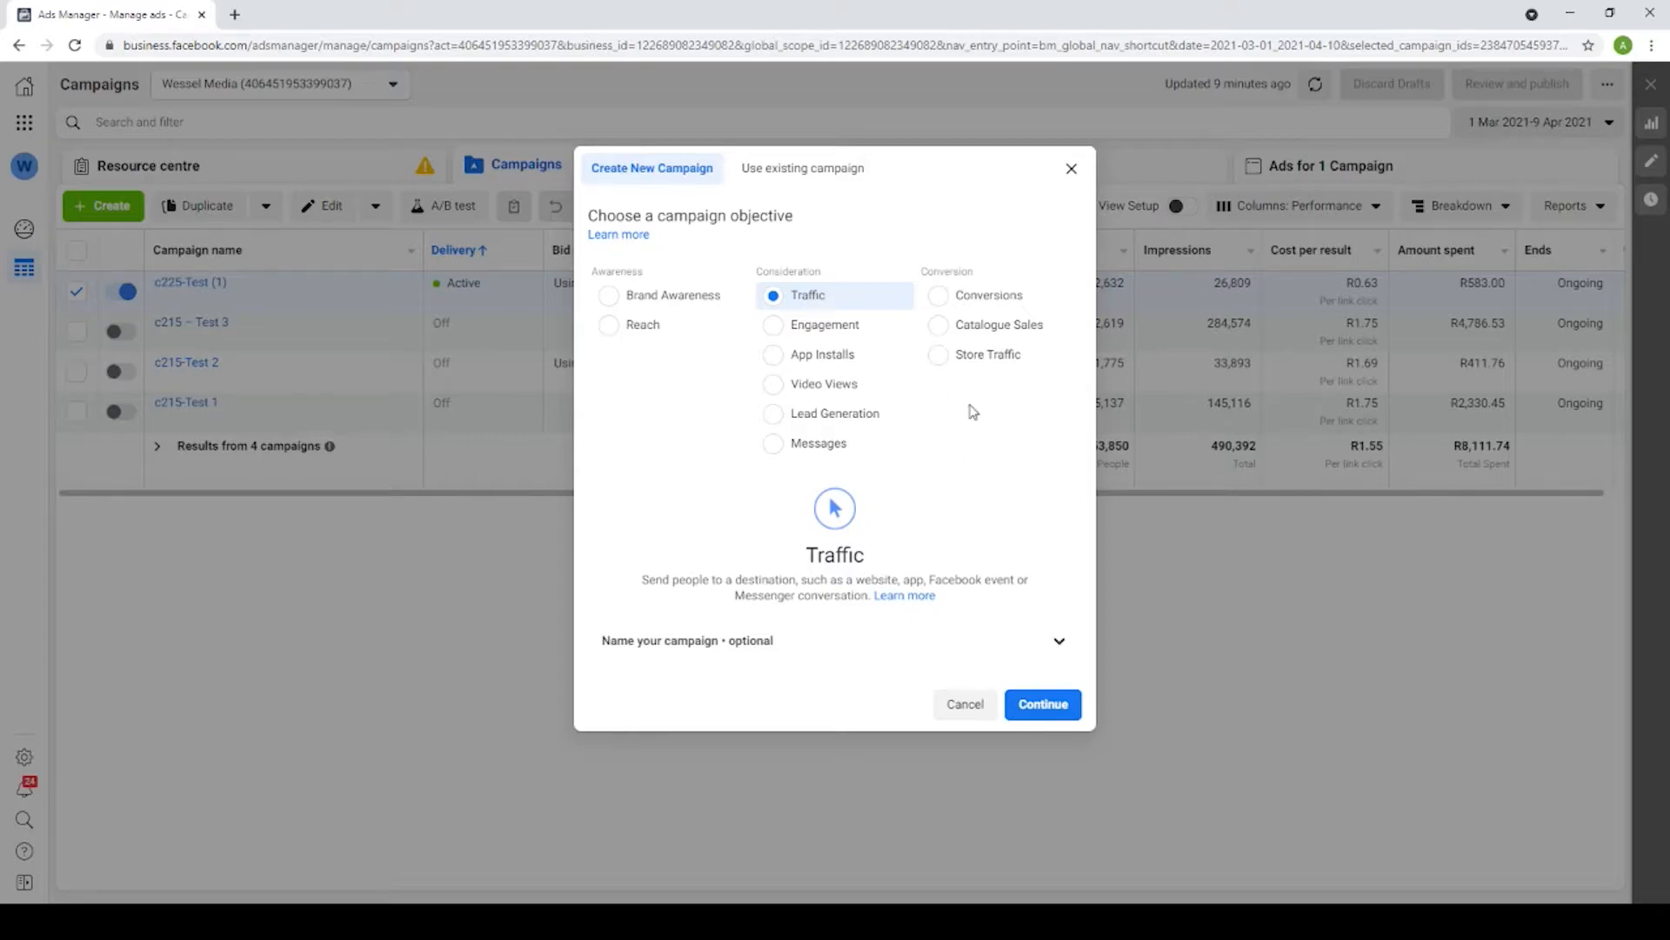
- Expand the optional naming section and name the campaign "Wessel Media Squezze Test 1"
left_click(1059, 640)
scroll(936, 614, "down", 1)
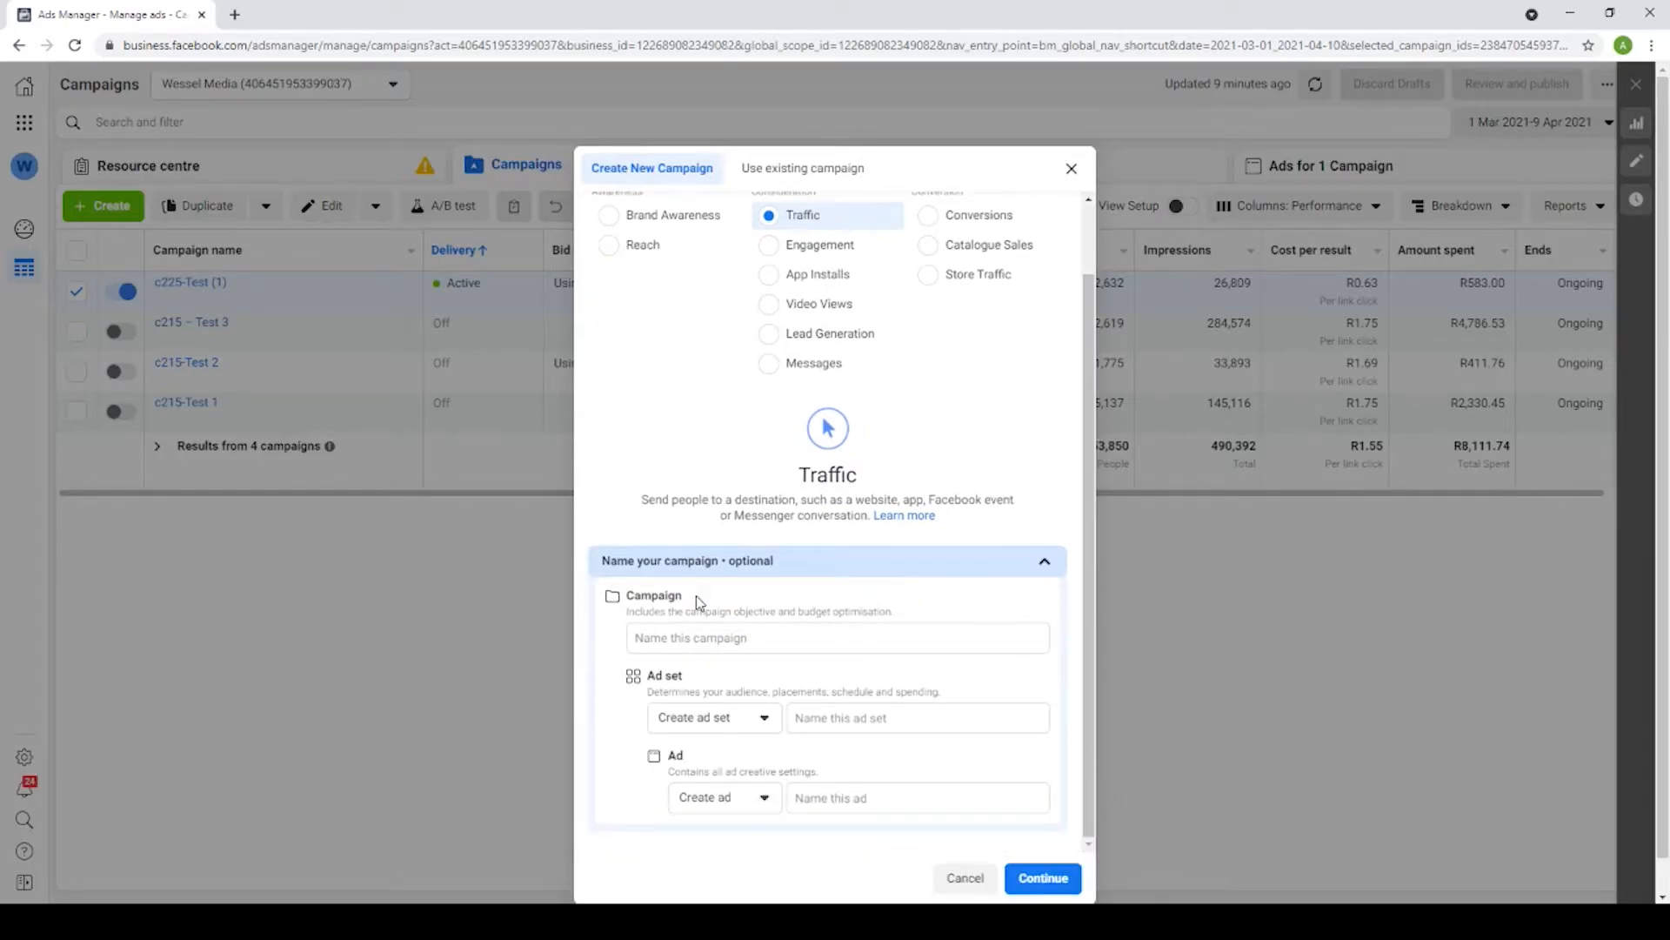
left_click(668, 628)
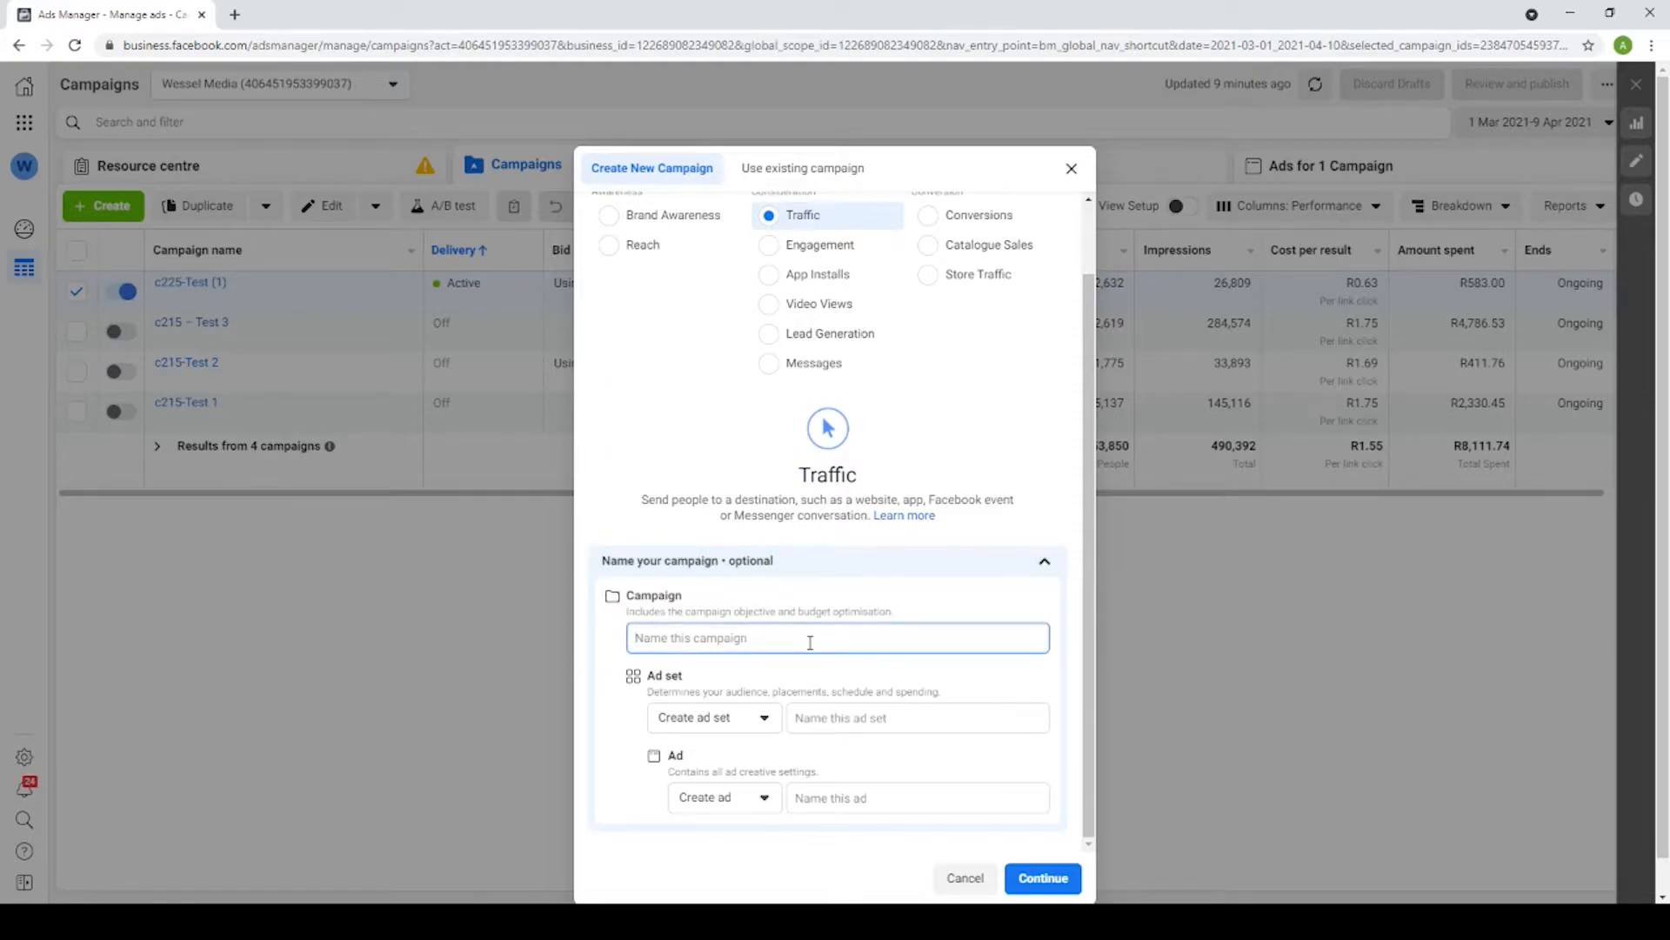
type("Wessel")
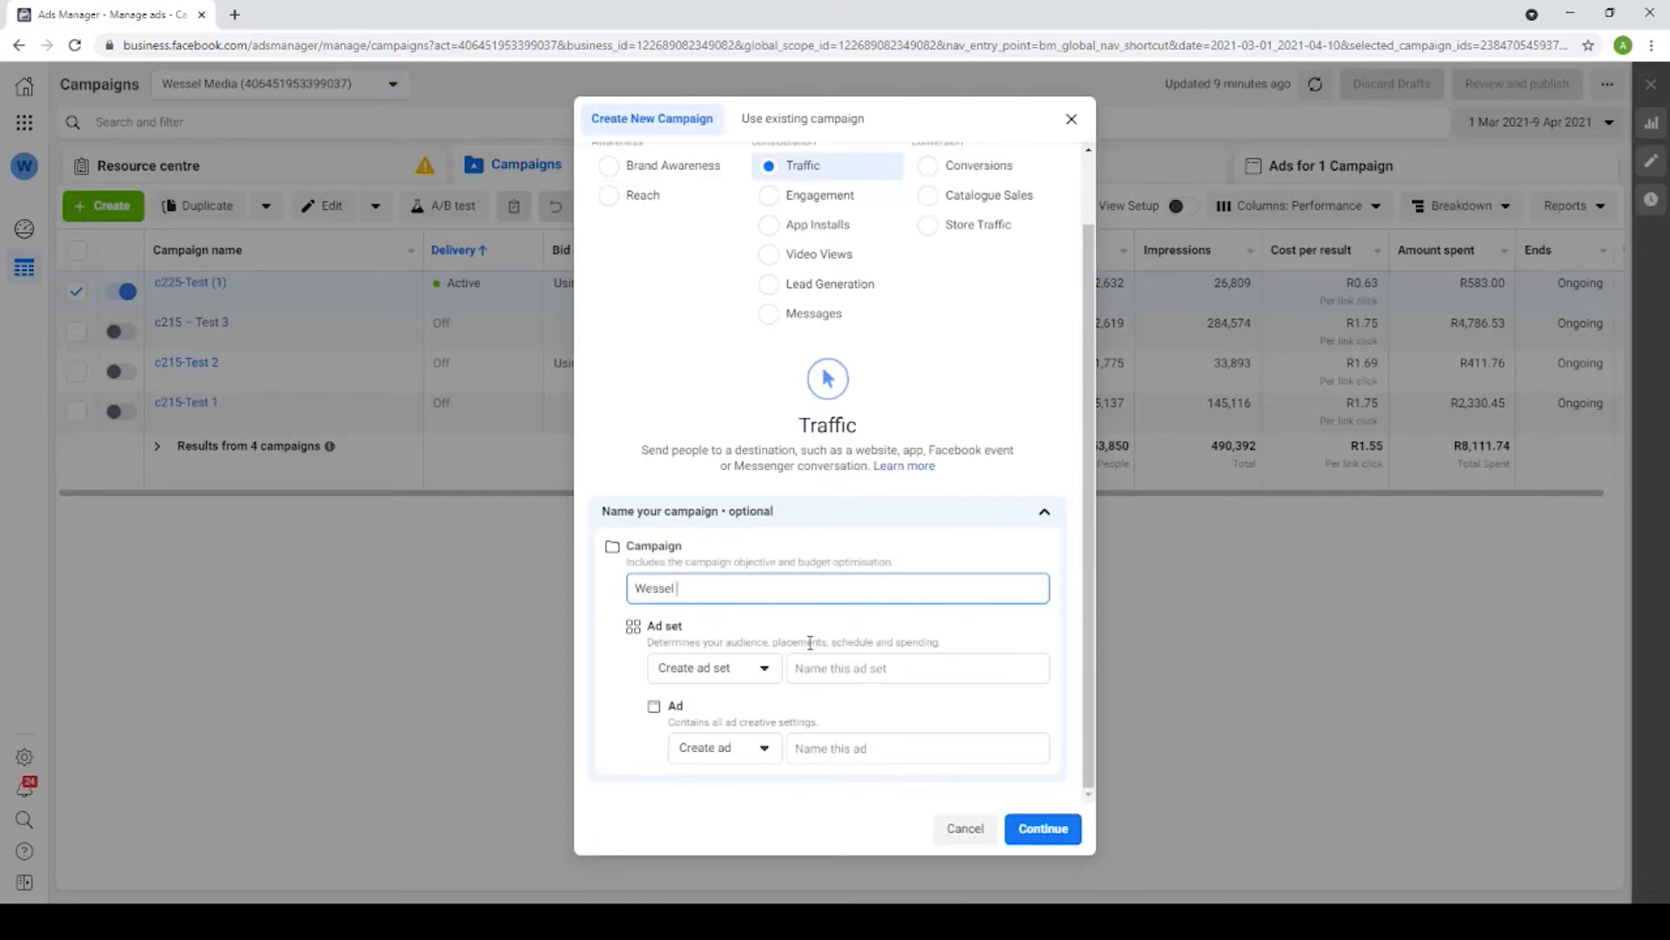
type(" Media Sc")
type("uezze Test 1")
- Name the ad set "Broad 1" and the ad "Ad 1", and create the campaign draft
left_click(864, 668)
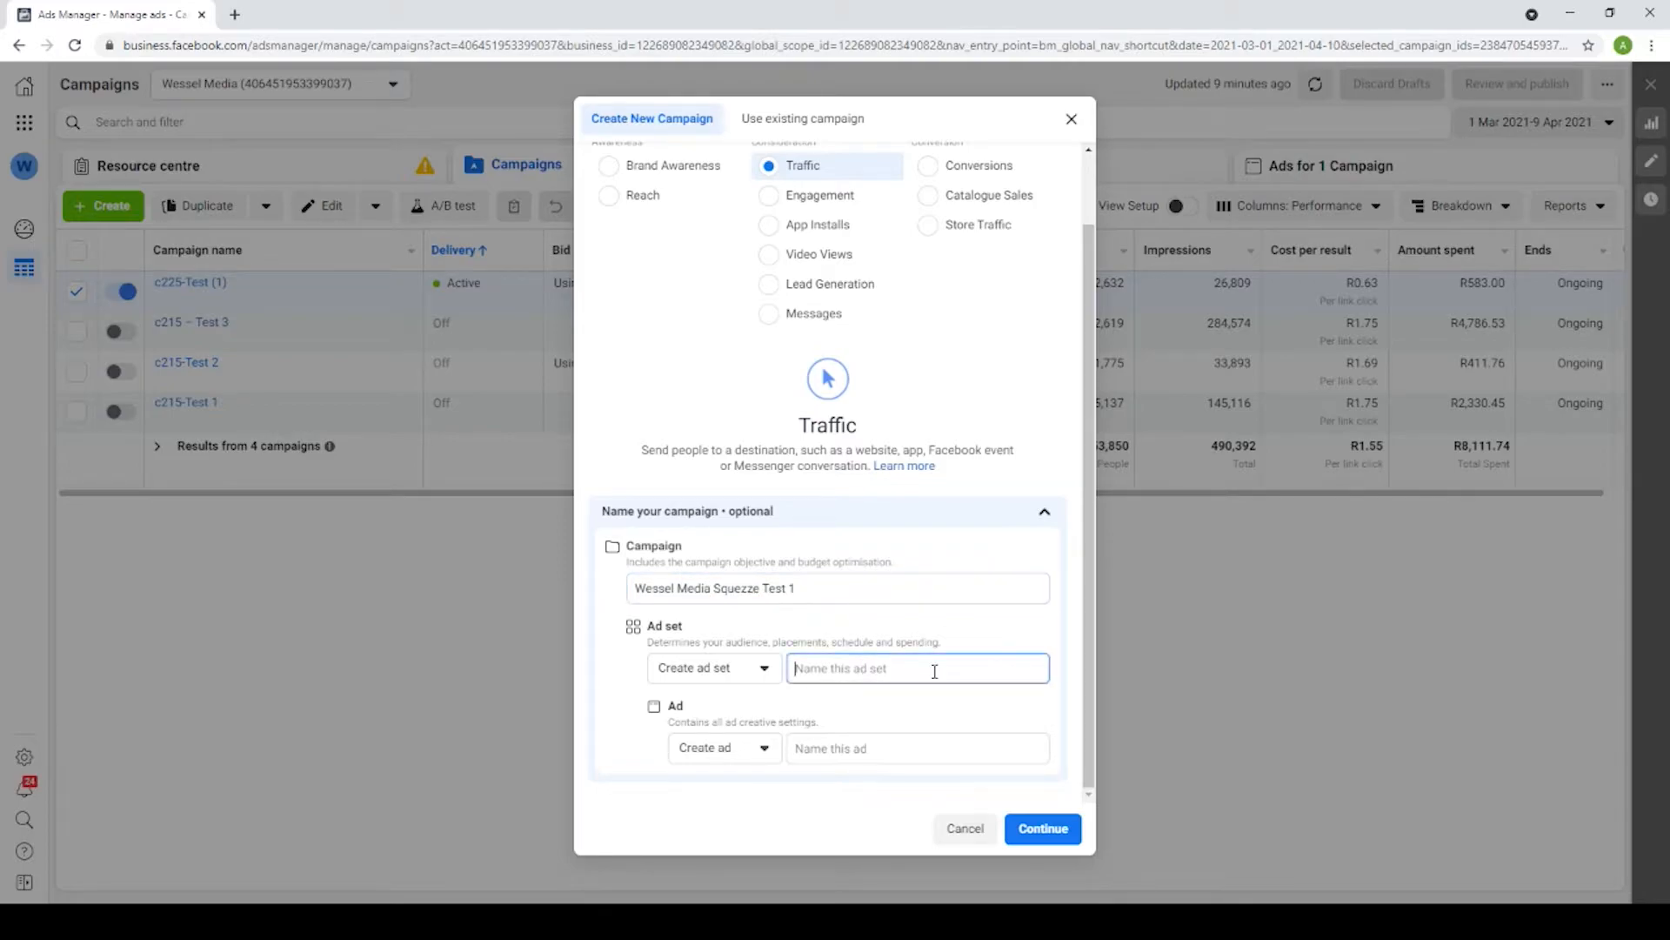
type("Broad 1")
left_click(896, 750)
type("Ad 1")
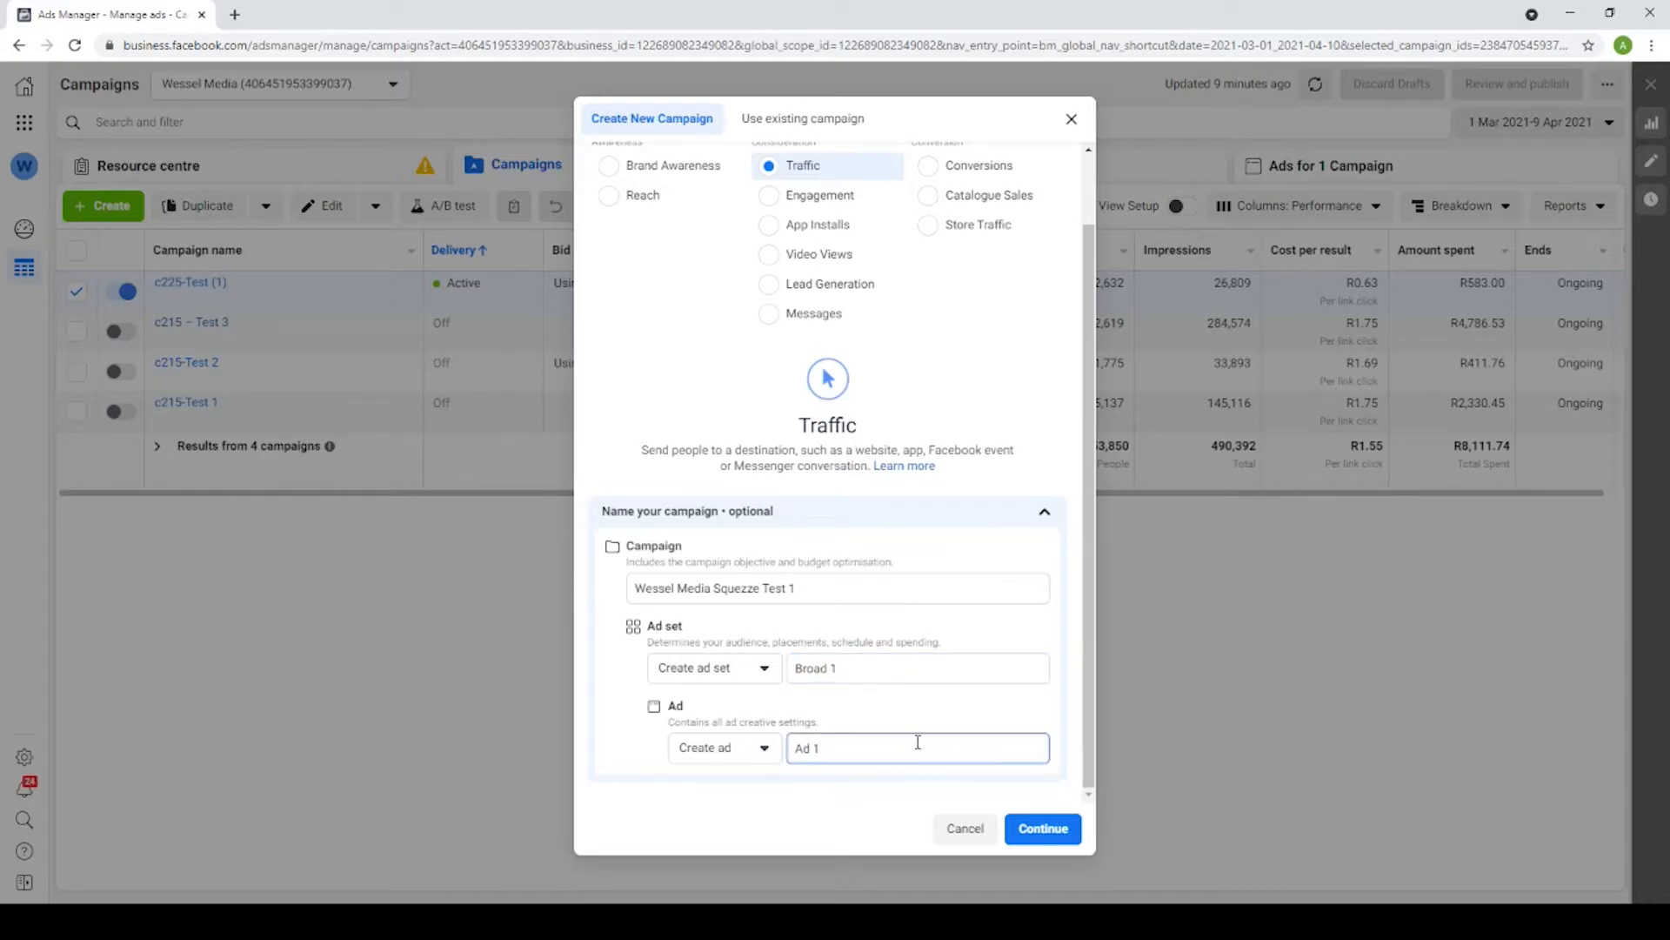
left_click(1042, 838)
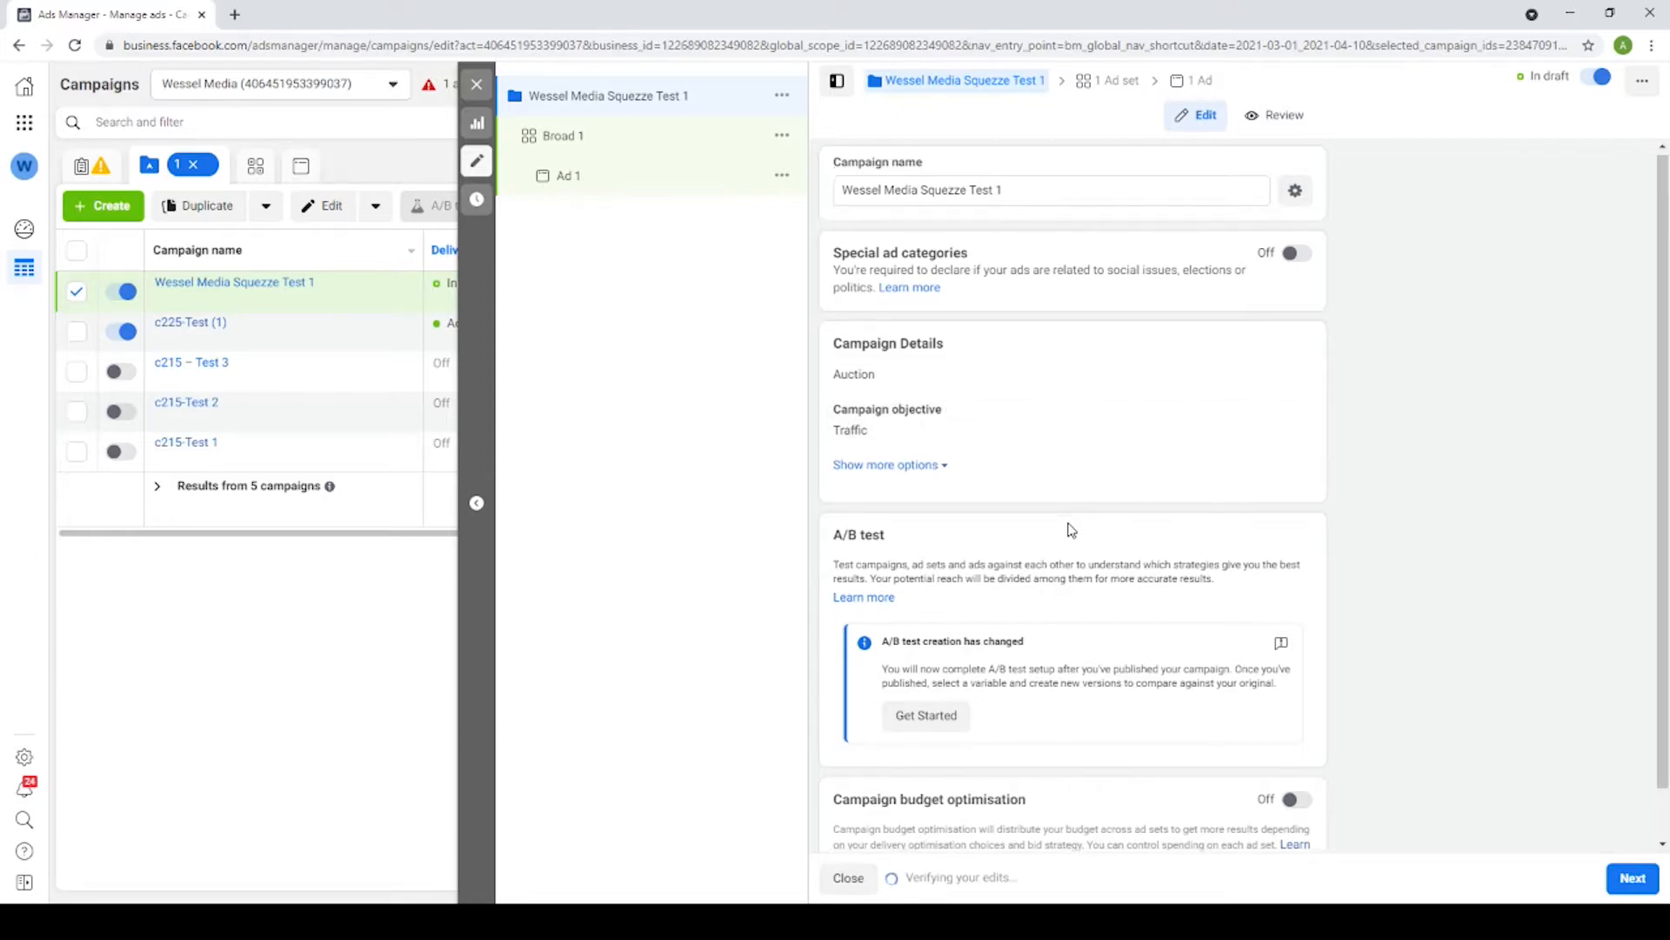
- Leave campaign budget optimisation off and continue to the ad set's budget and schedule settings
scroll(1072, 530, "down", 1)
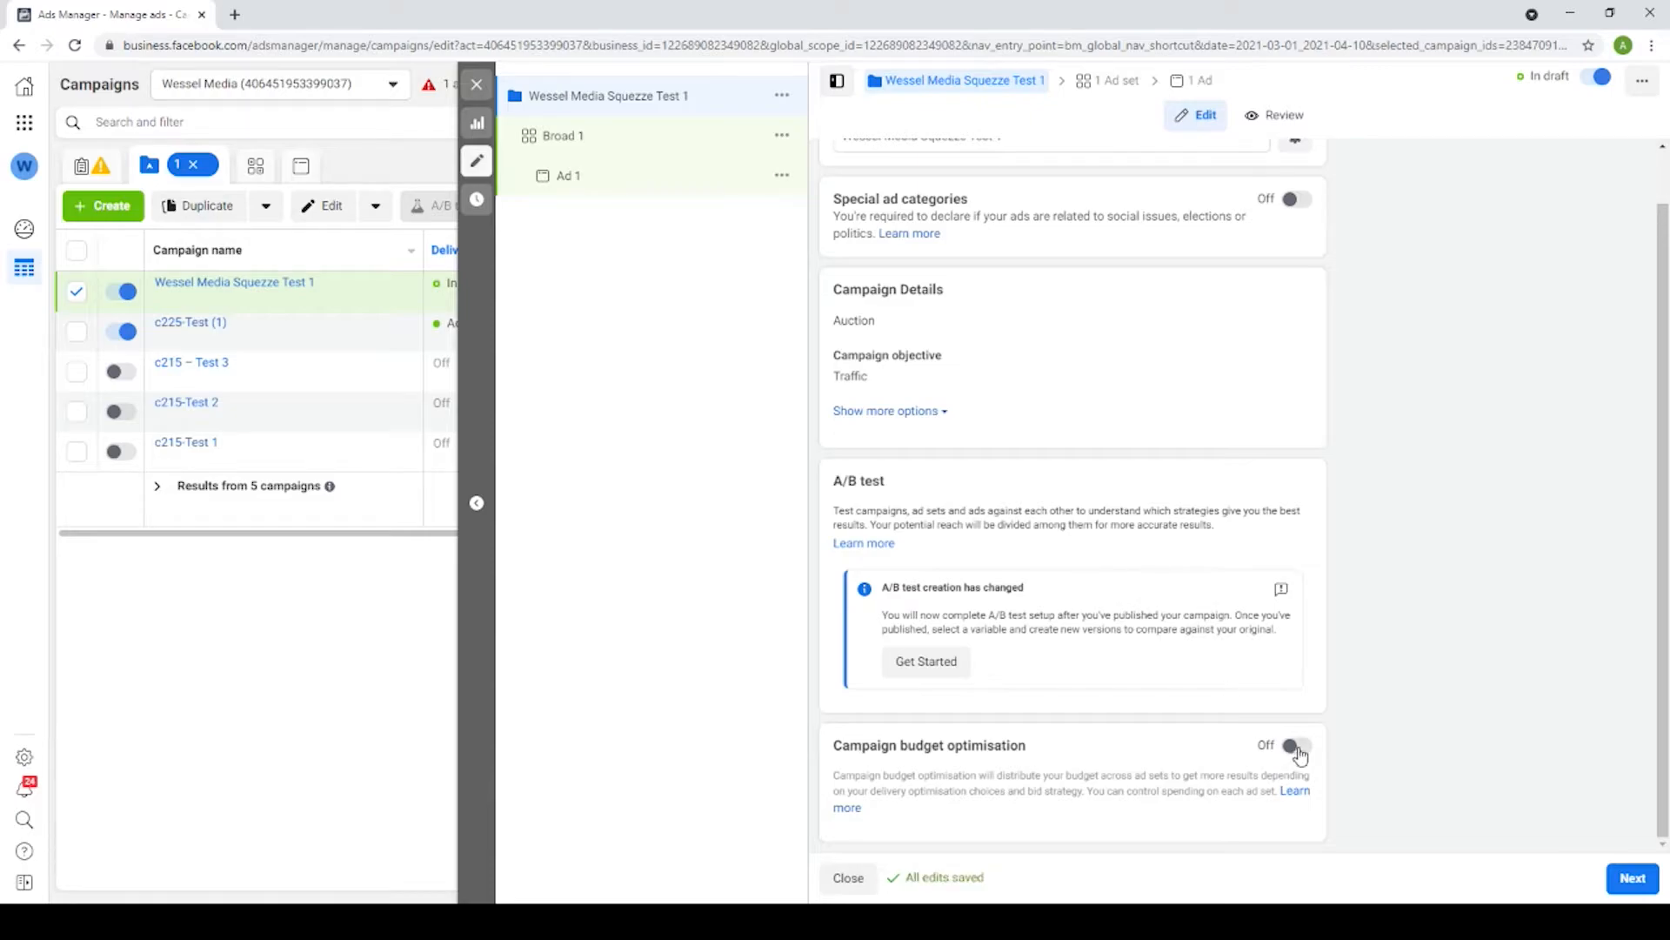
left_click(1633, 881)
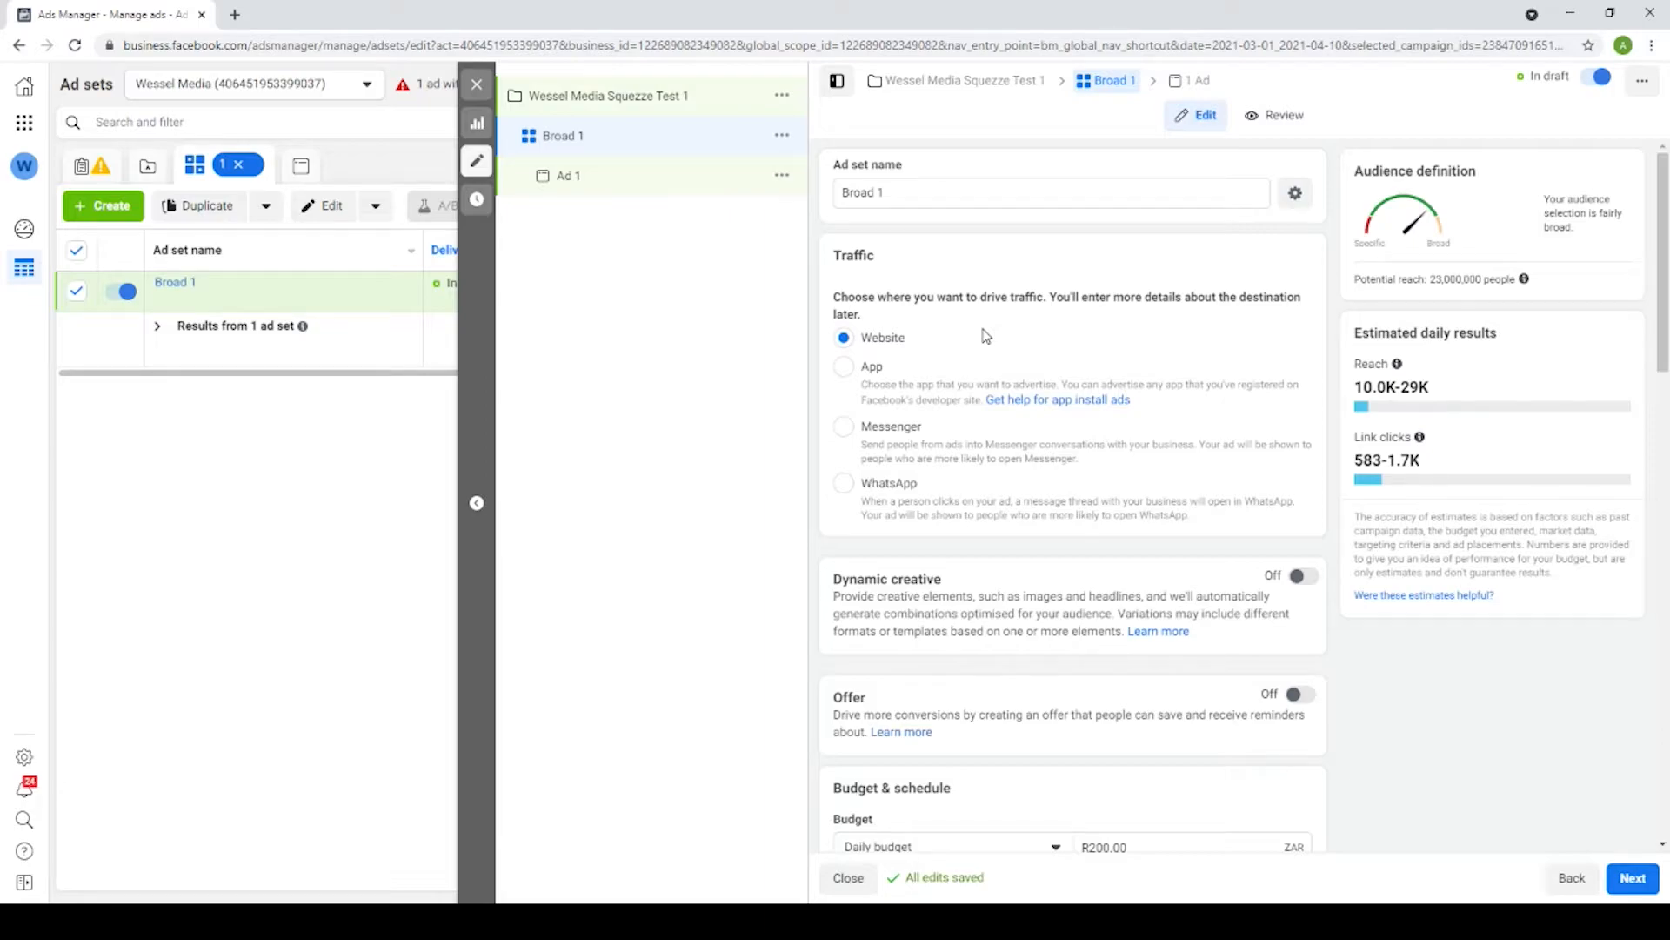
scroll(1086, 370, "down", 4)
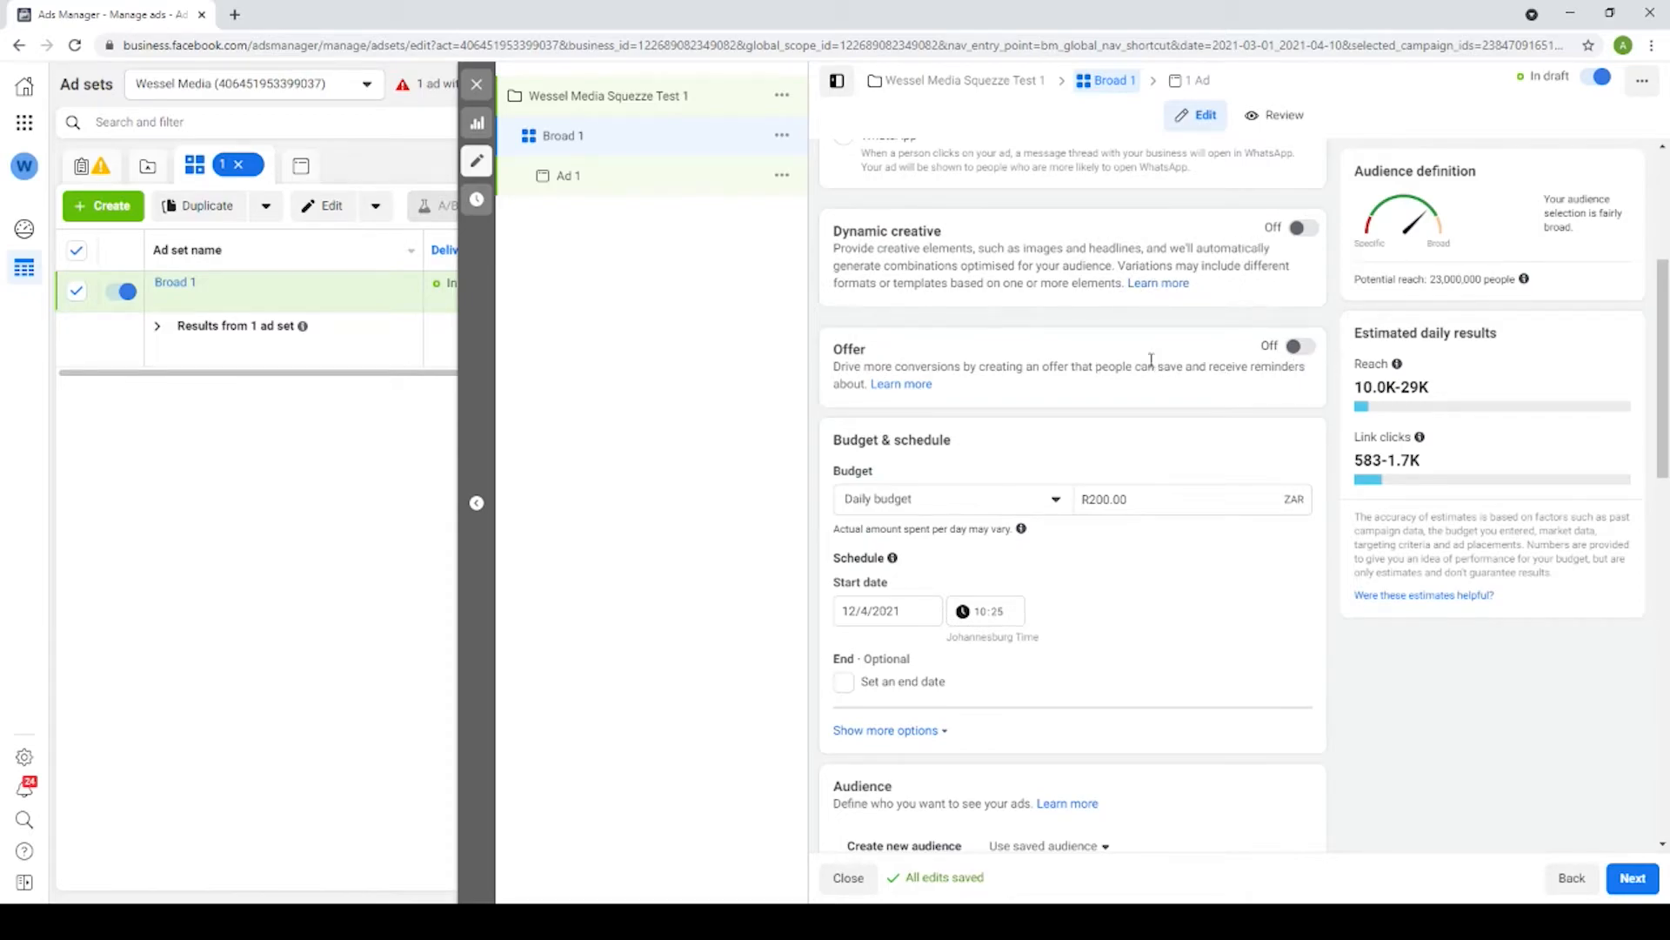
scroll(1151, 359, "down", 2)
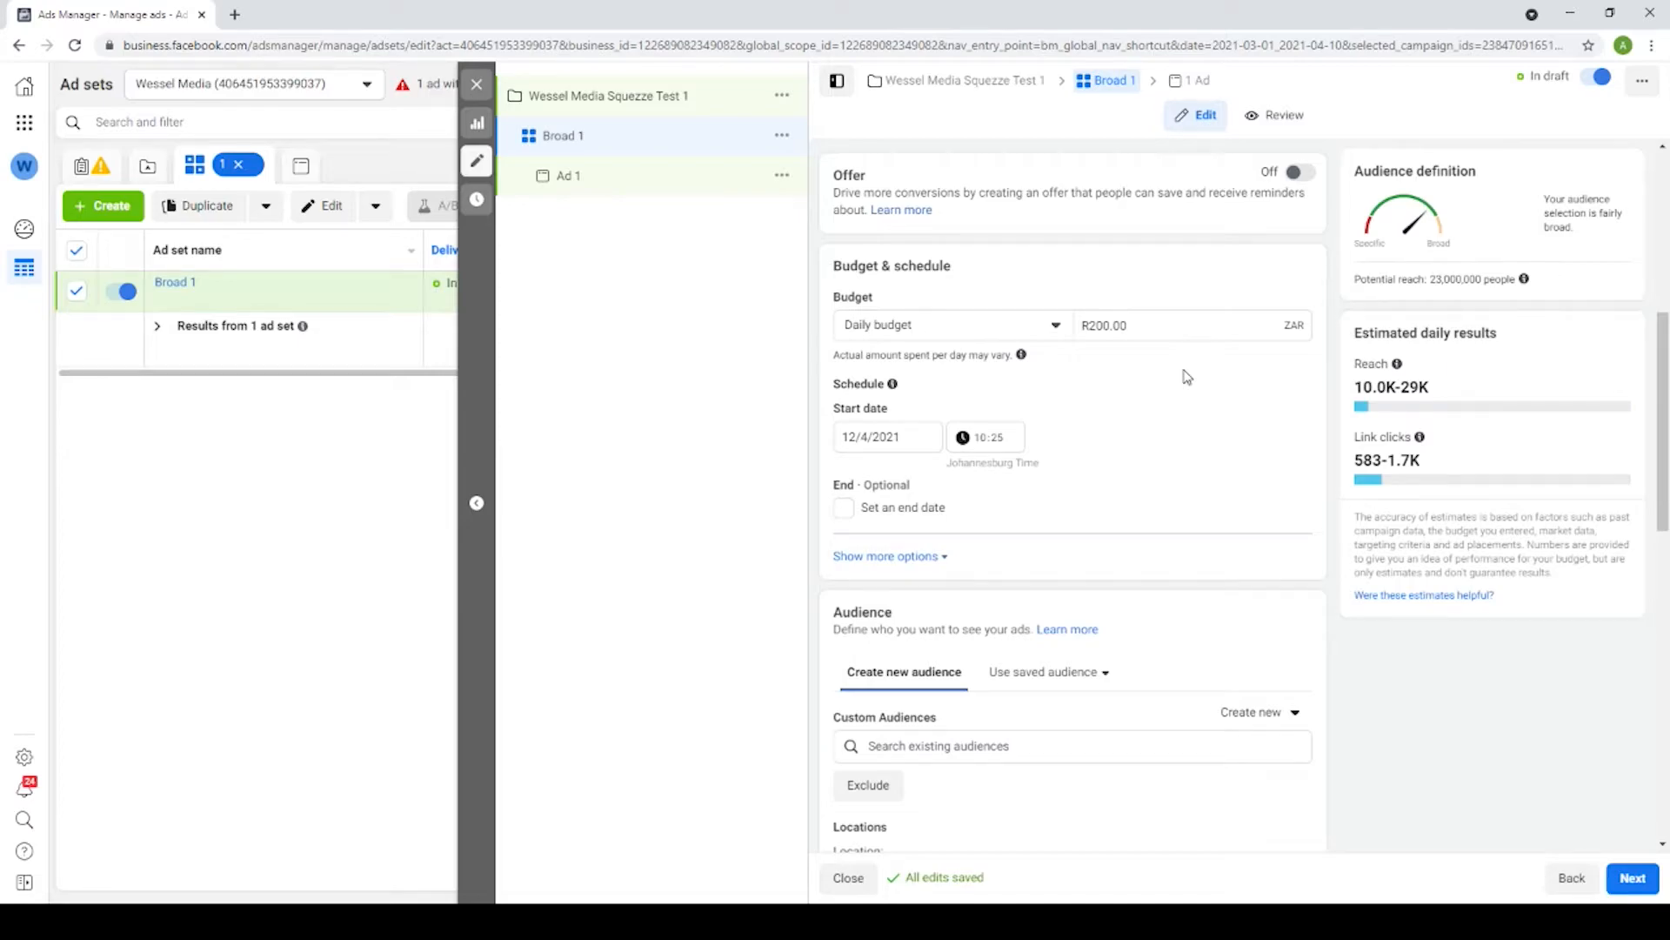
scroll(1175, 374, "down", 1)
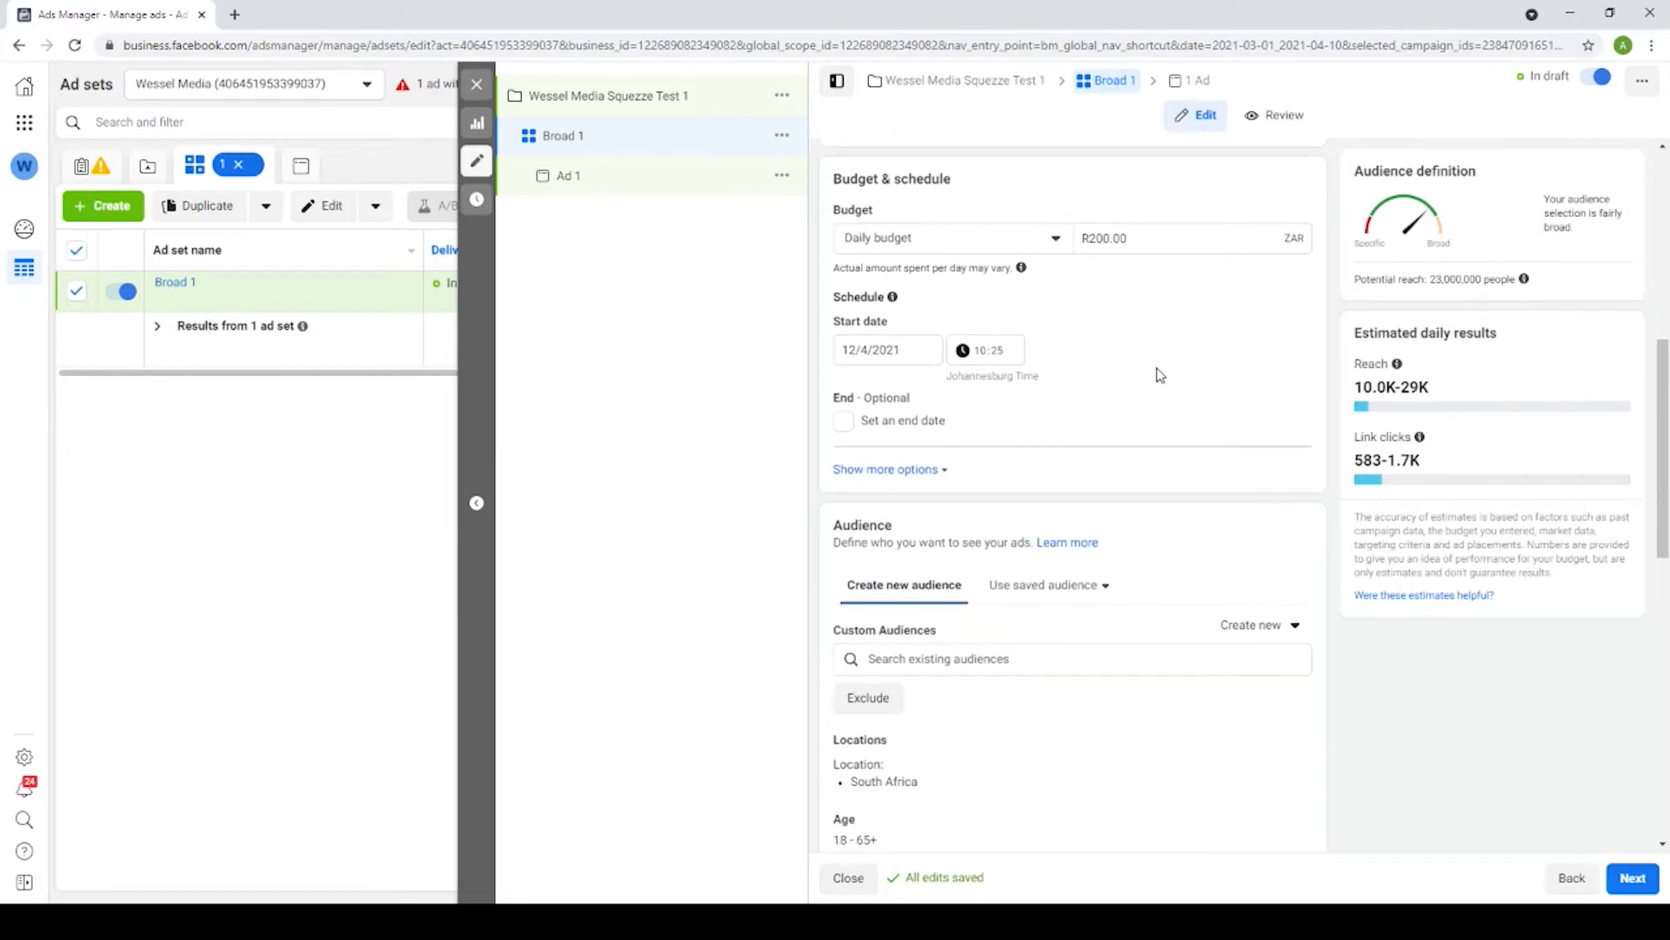
- Examine the ad set's optional end date setting without keeping it, and show the additional ad scheduling options
left_click(843, 424)
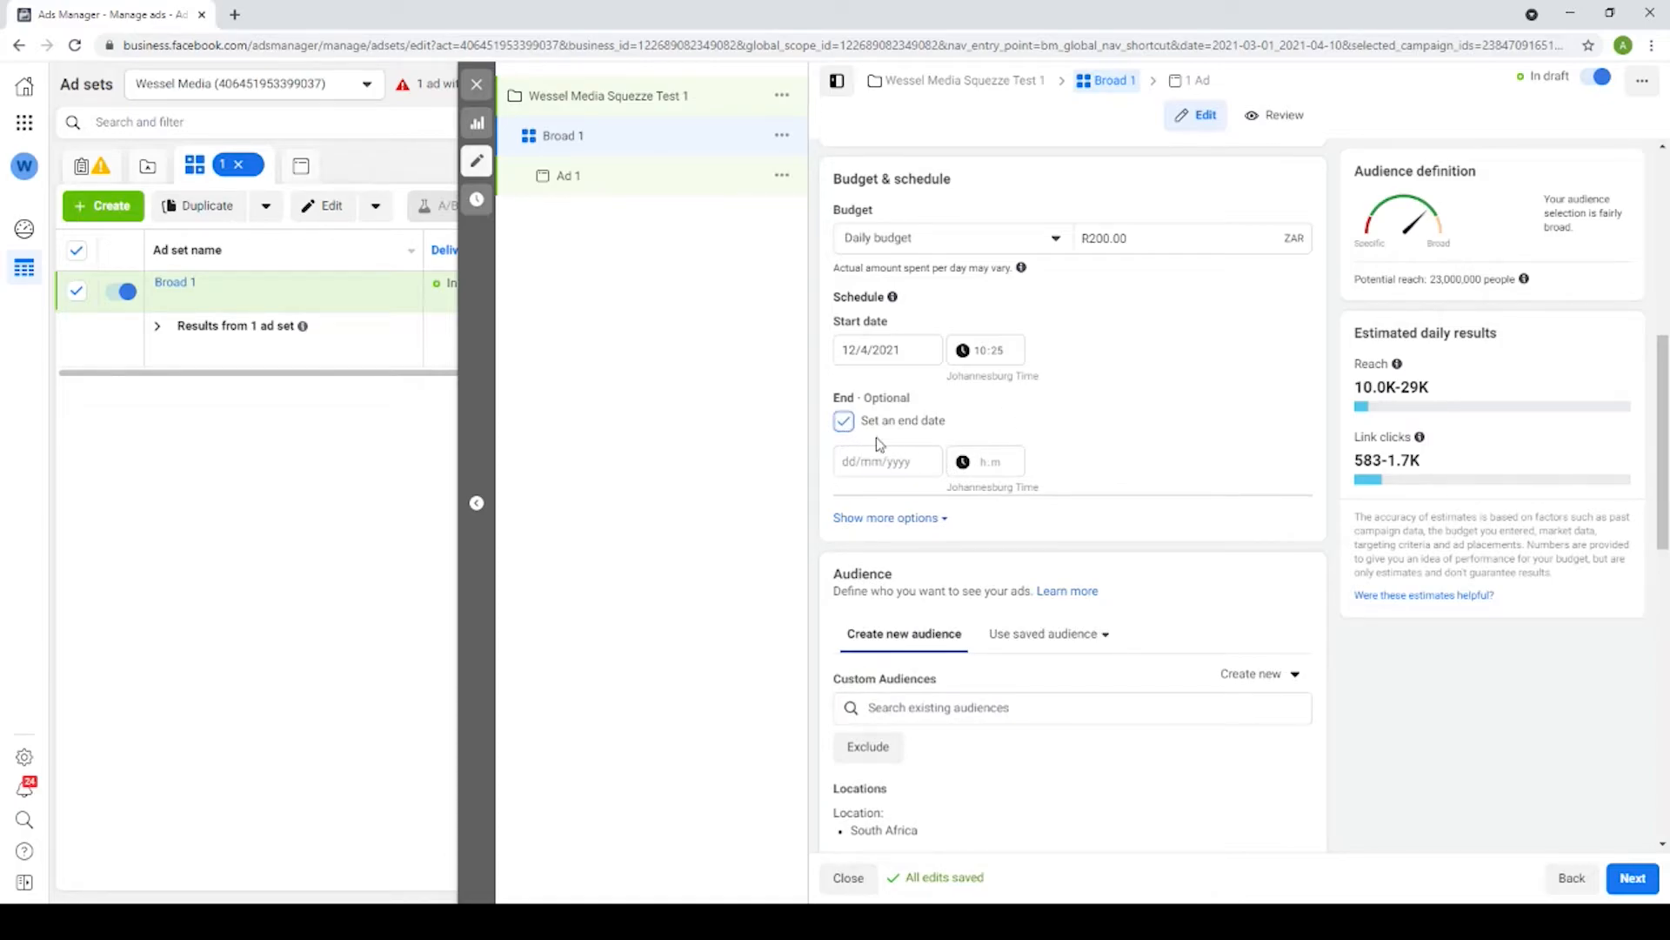
left_click(843, 421)
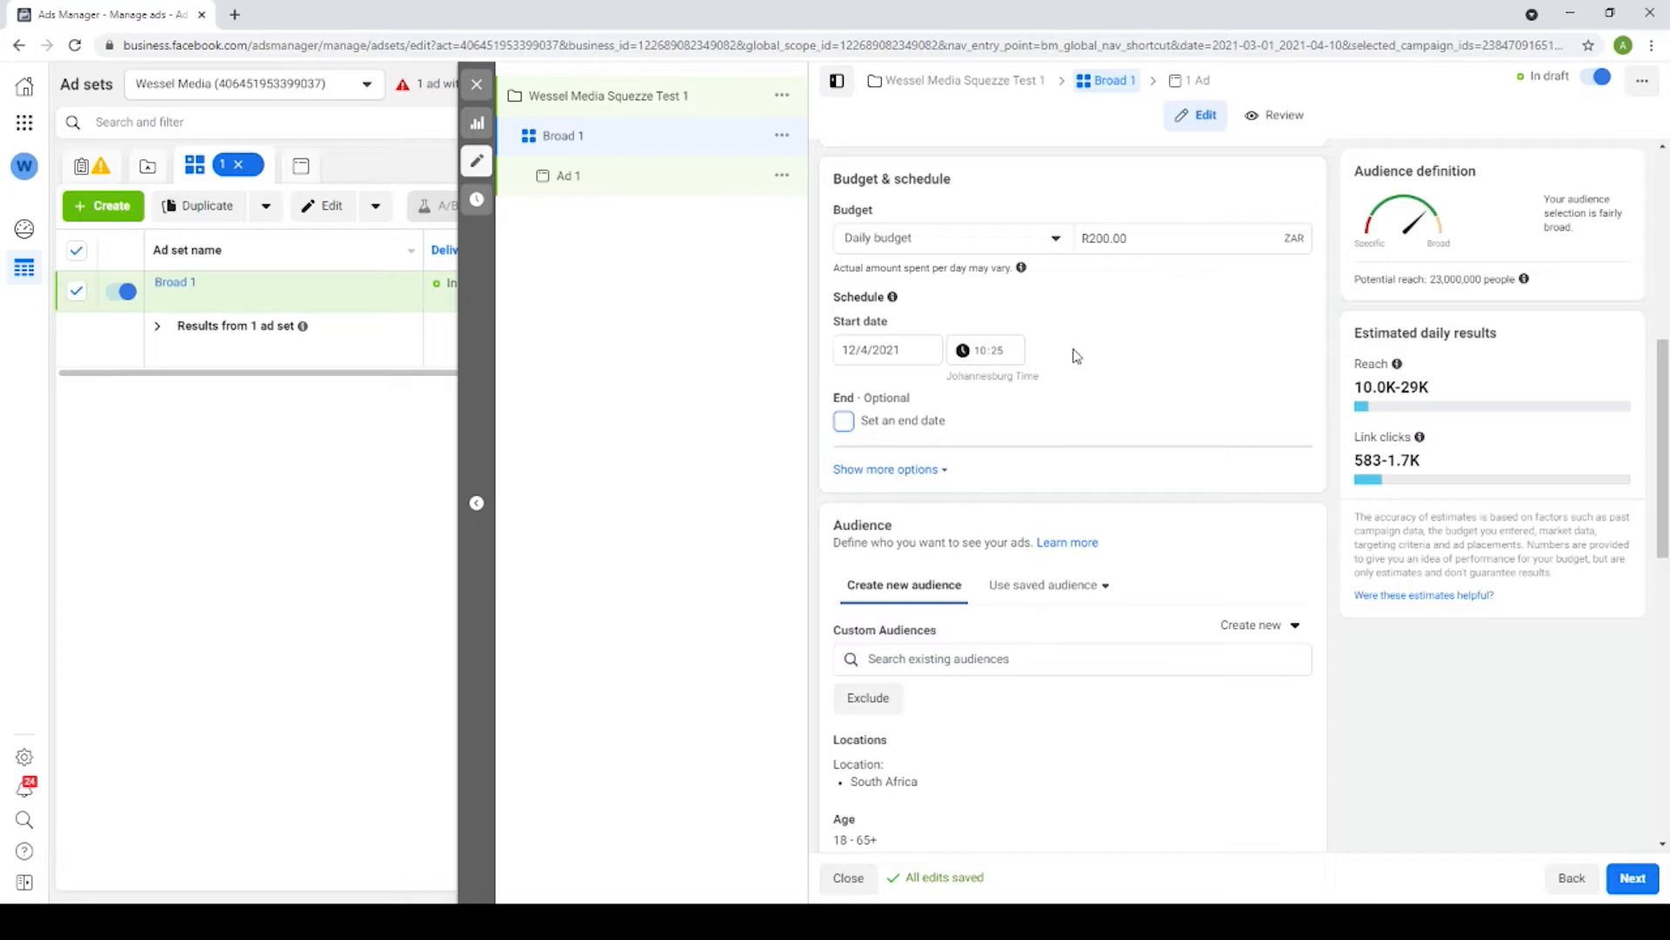
left_click(938, 471)
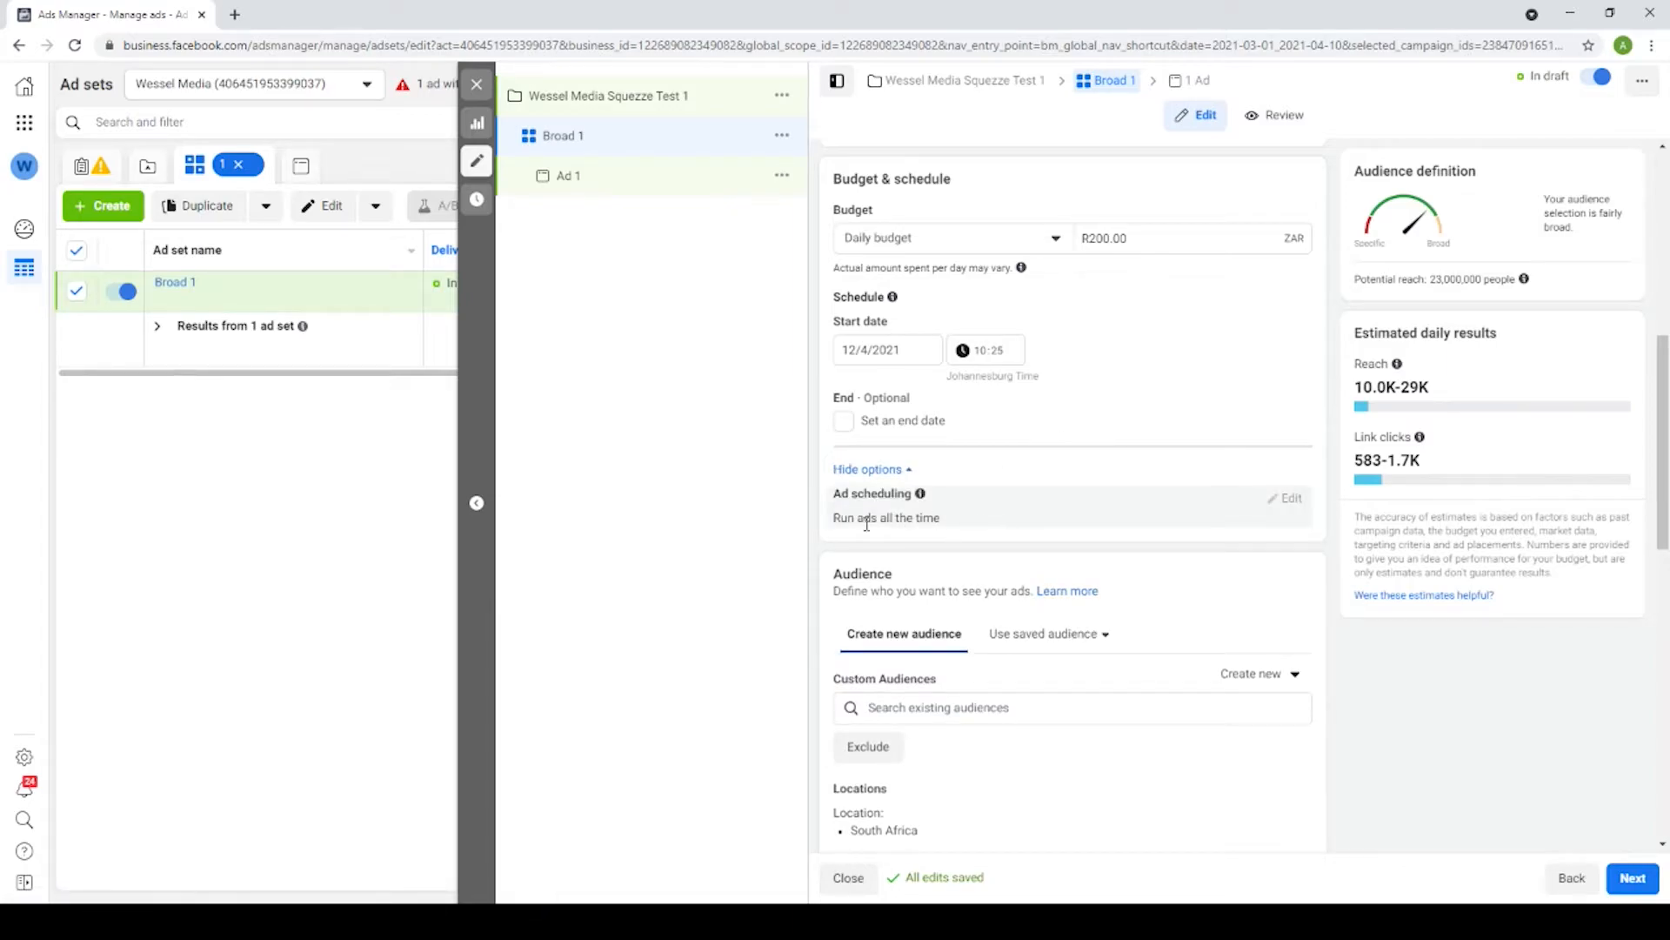
- Change the audience location to the city of Johannesburg, Gauteng, South Africa
scroll(1085, 440, "down", 4)
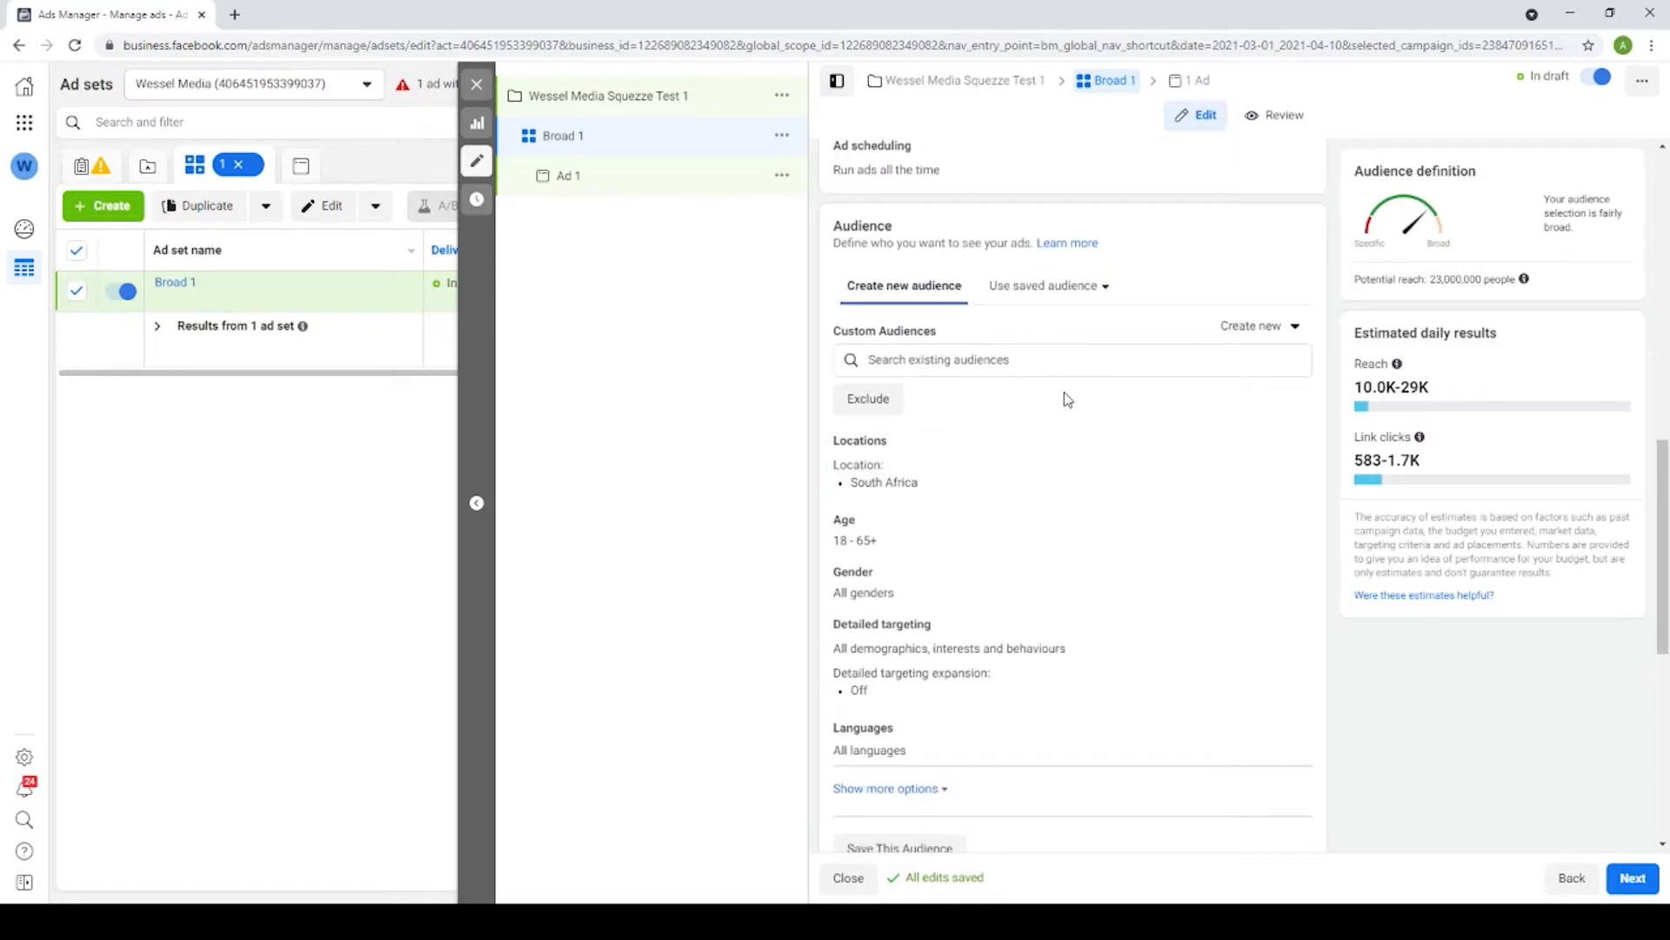
scroll(1127, 416, "down", 2)
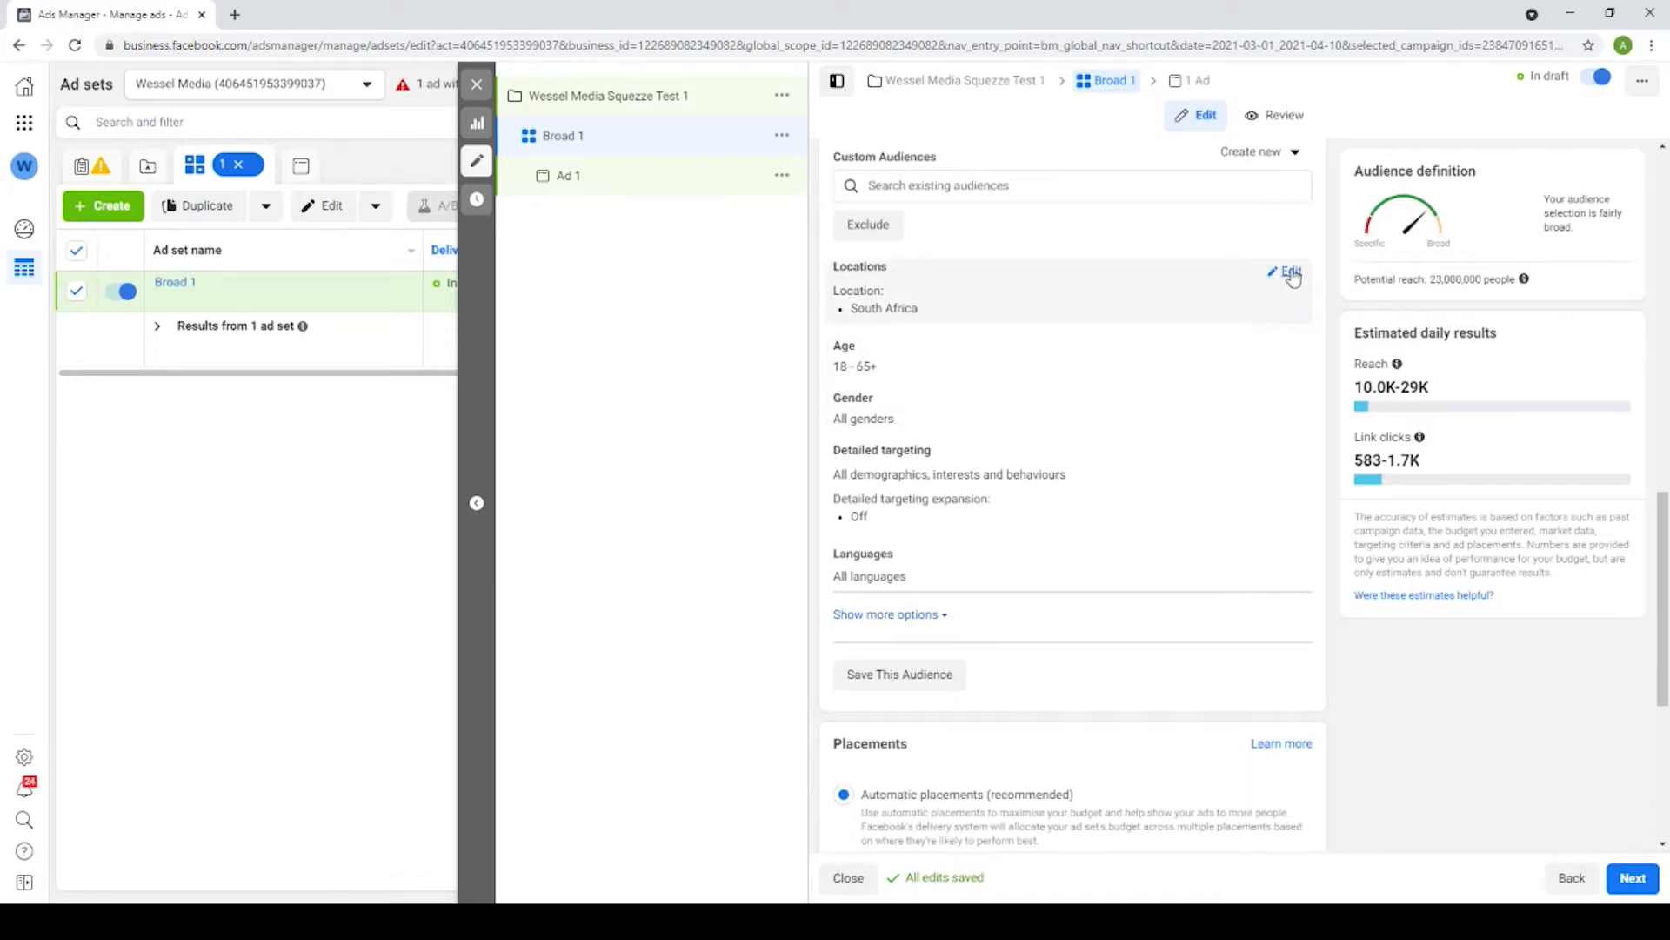
left_click(1288, 272)
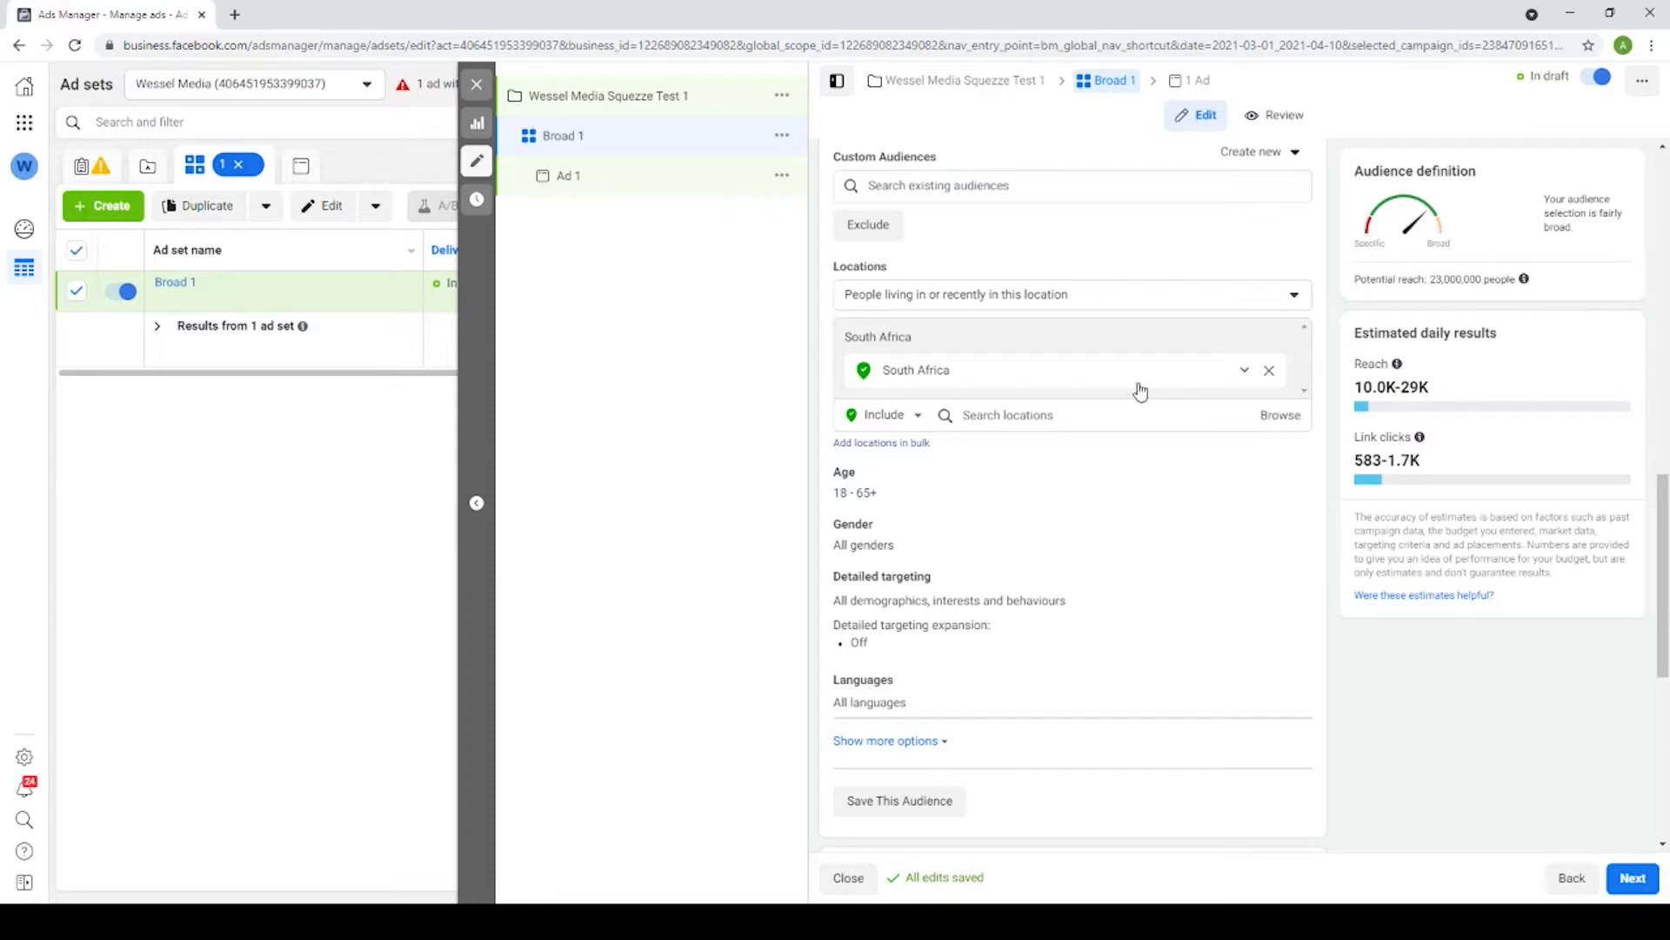
left_click(1043, 417)
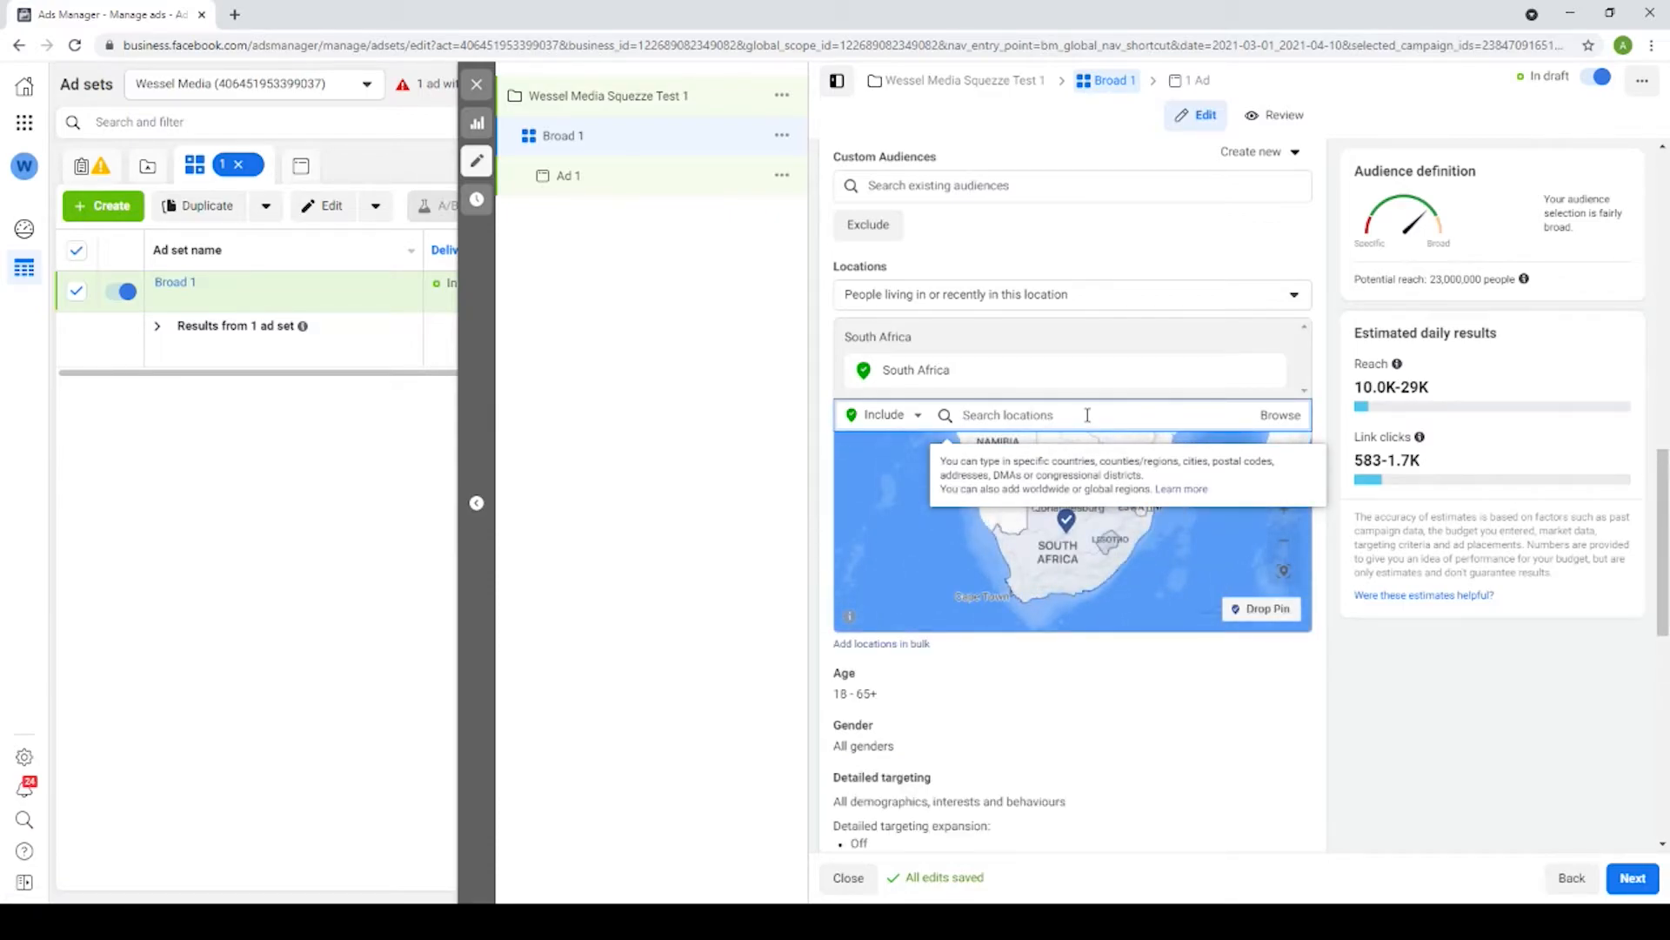
type("Johann")
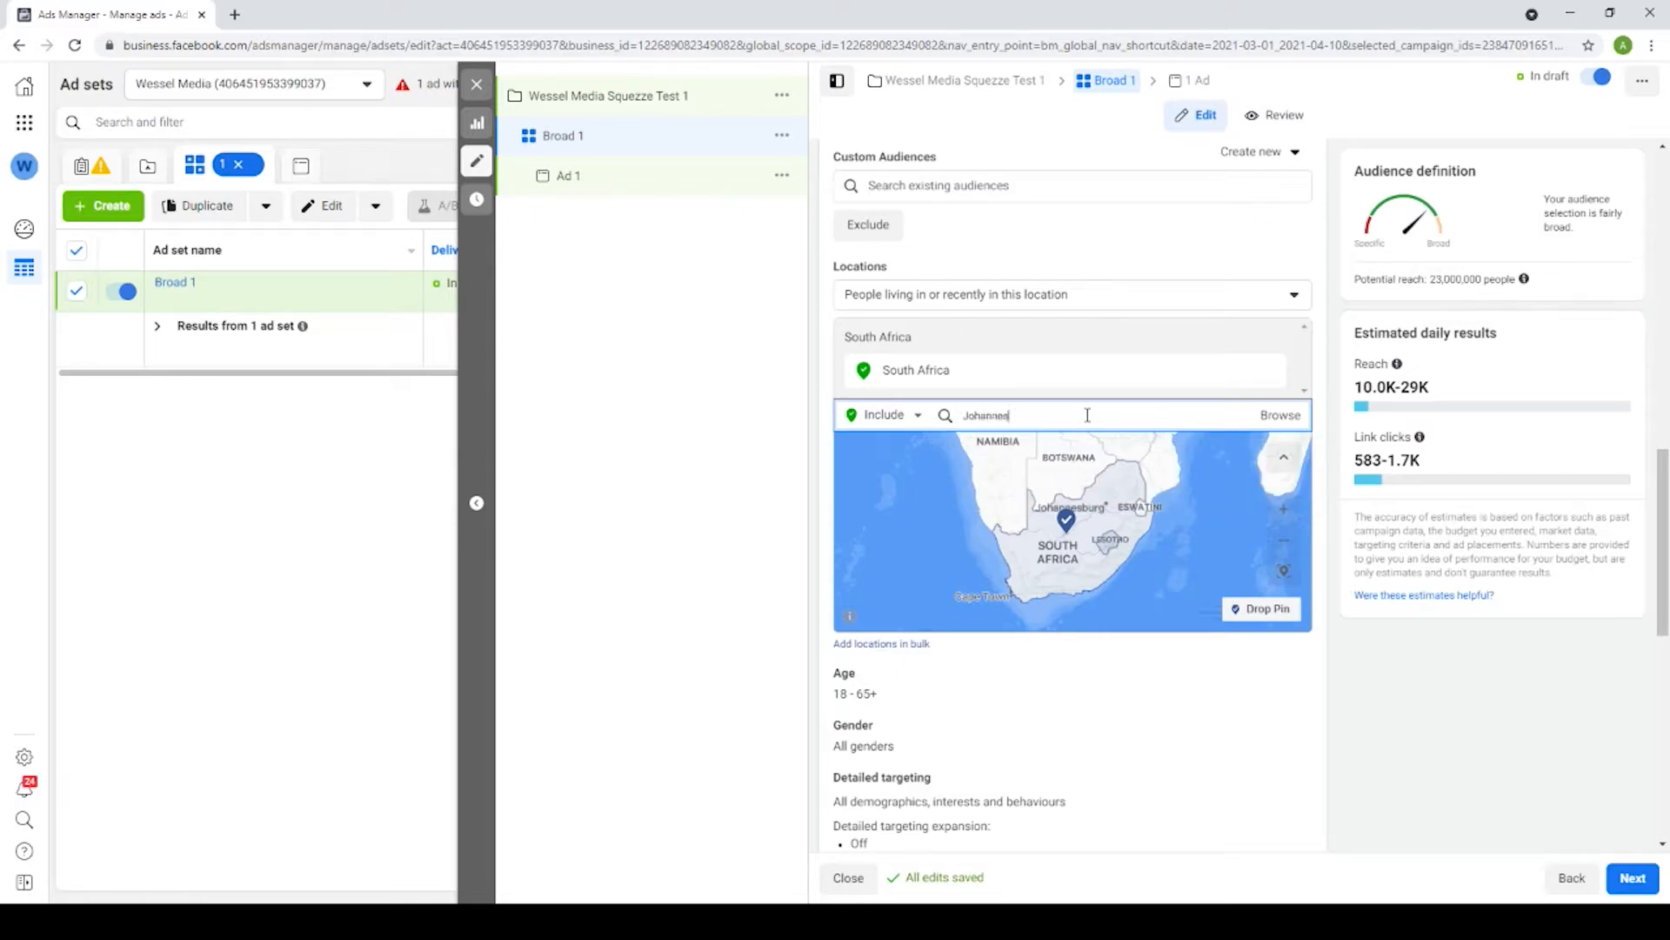
type("es")
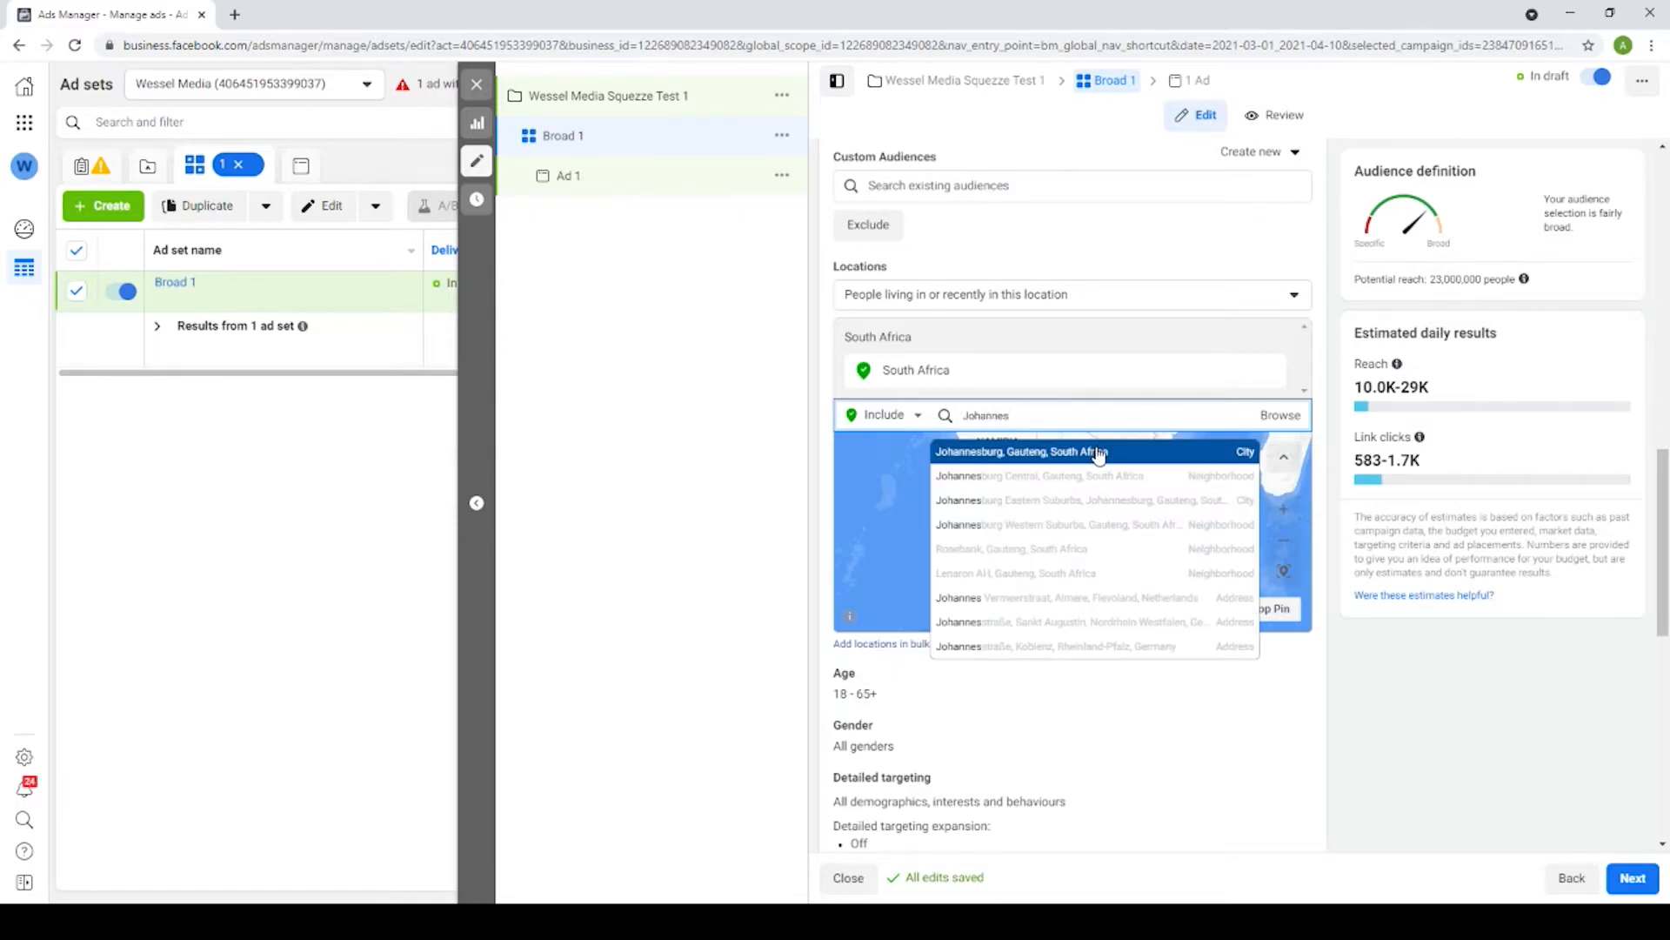
left_click(1098, 448)
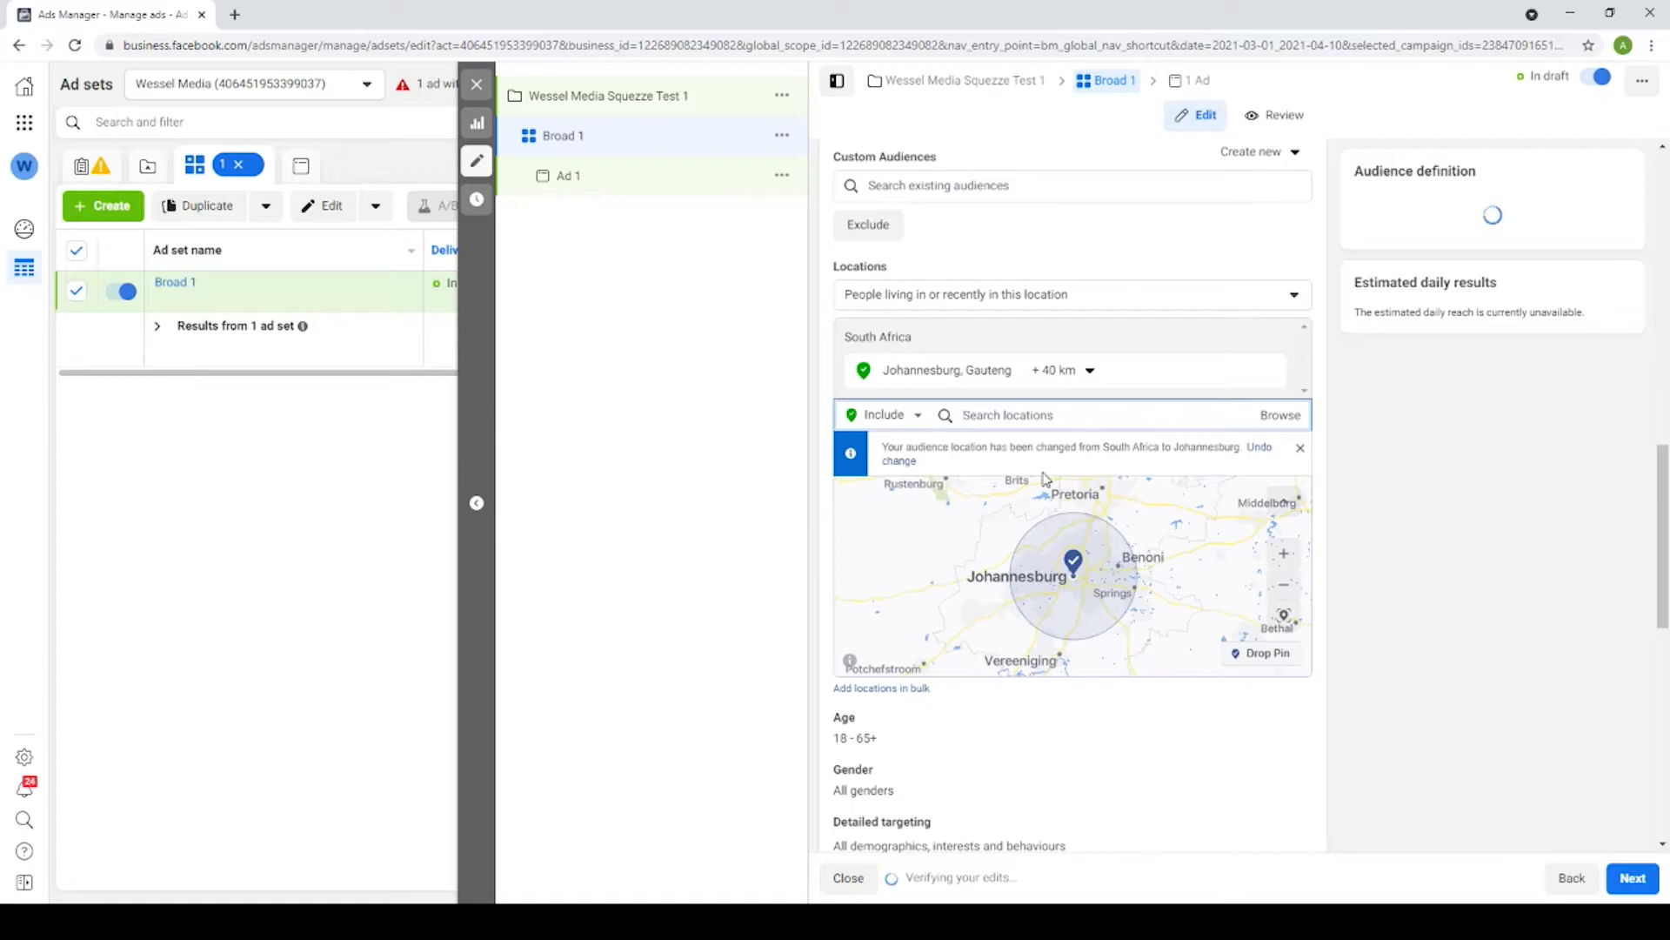
- Set the radius around Johannesburg to 80 km
left_click(1061, 370)
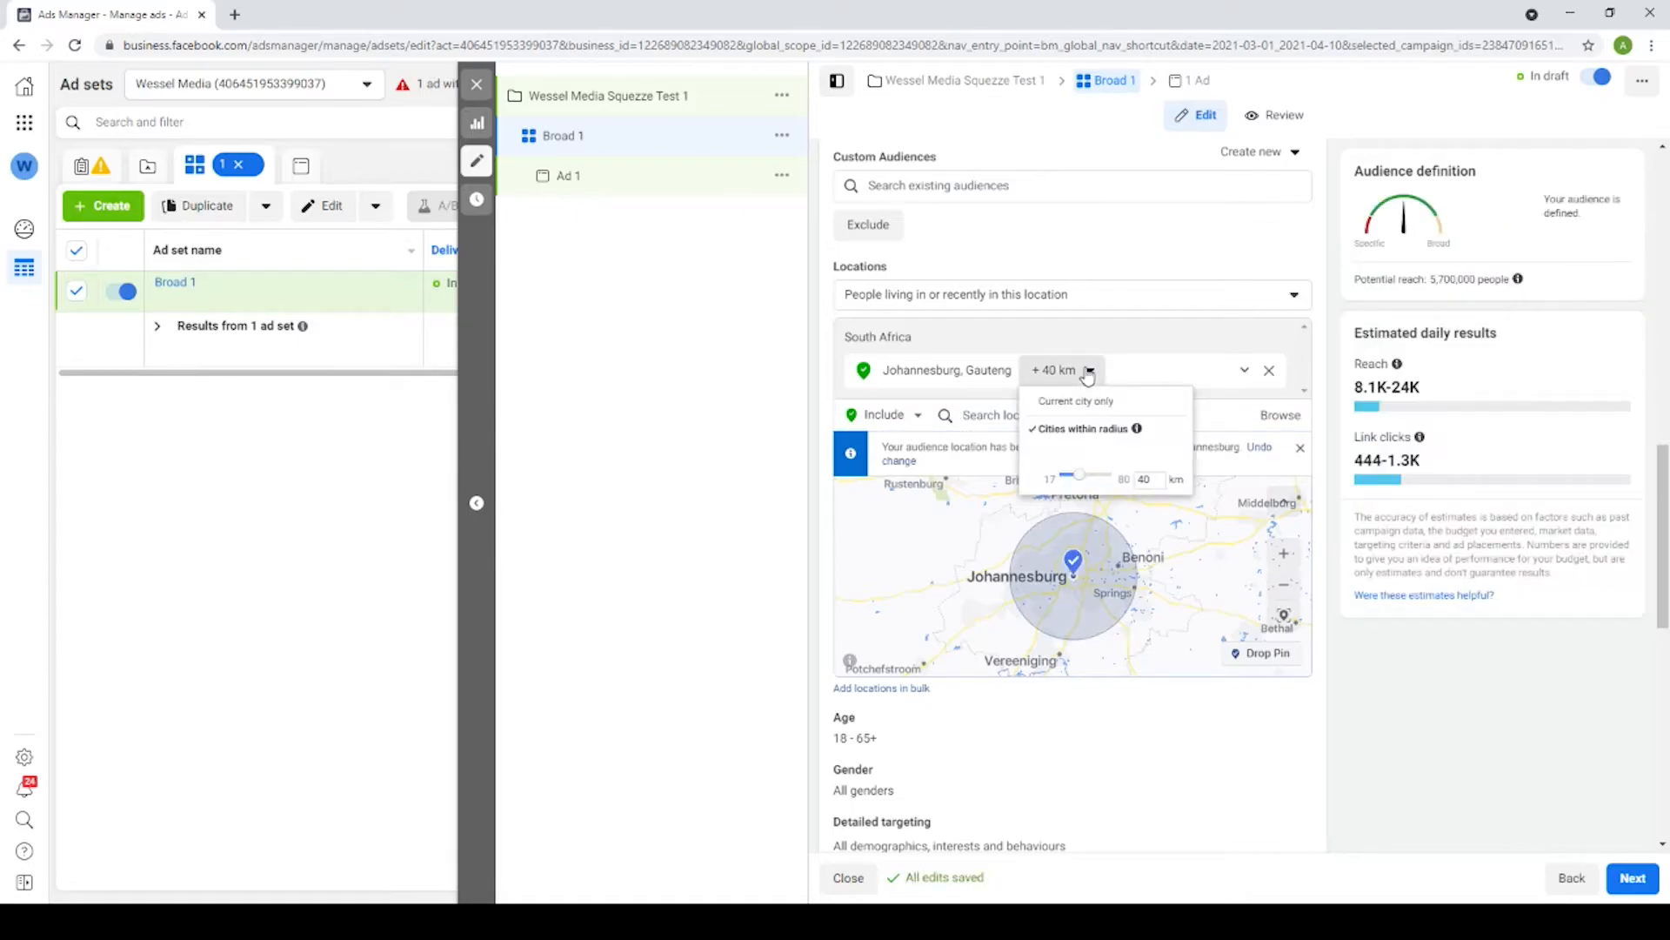
left_click_drag(1086, 471, 1122, 478)
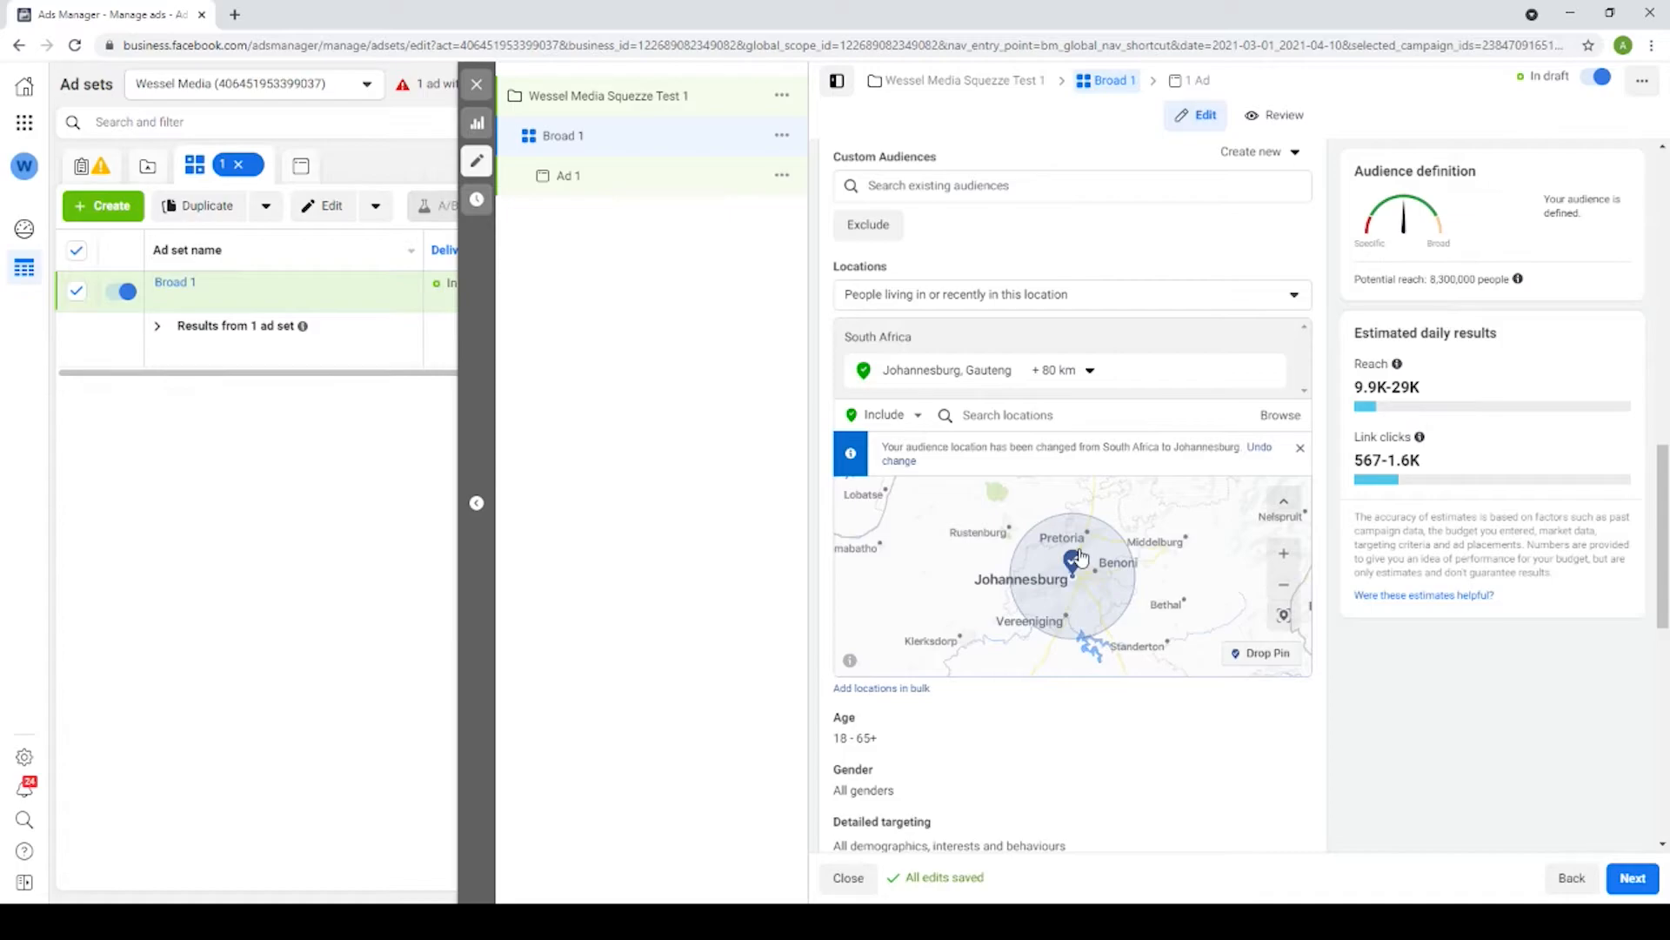
left_click(1088, 370)
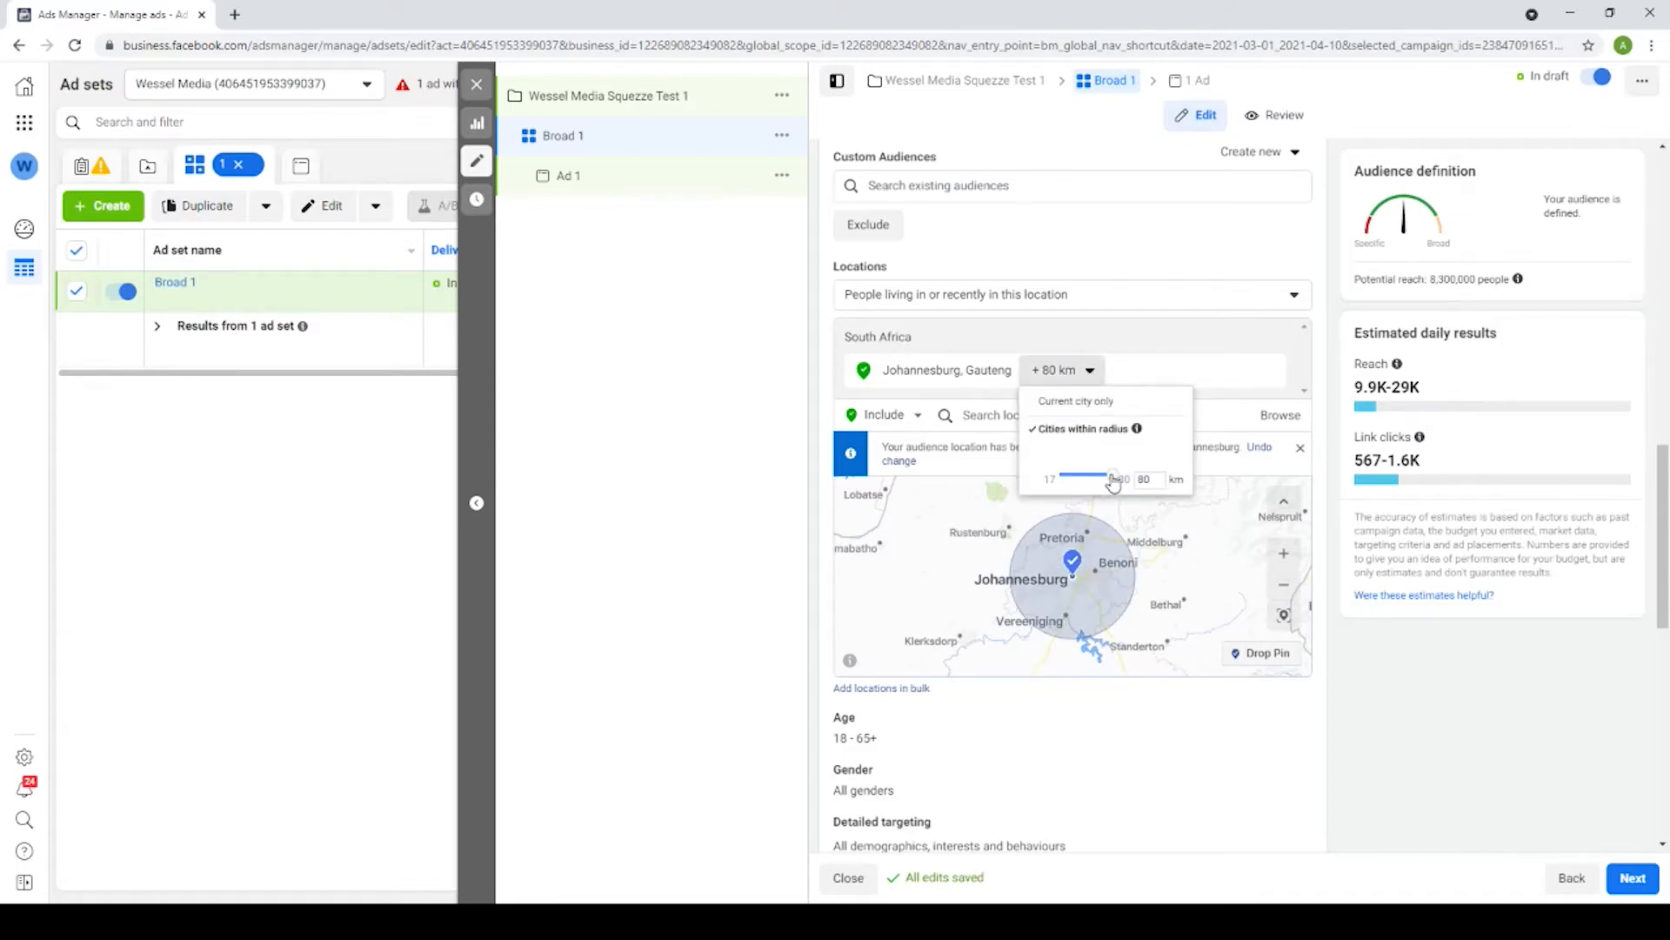
mouse_move(1113, 482)
left_mouse_down()
mouse_move(1064, 487)
mouse_move(1119, 478)
left_mouse_up()
left_click(1171, 253)
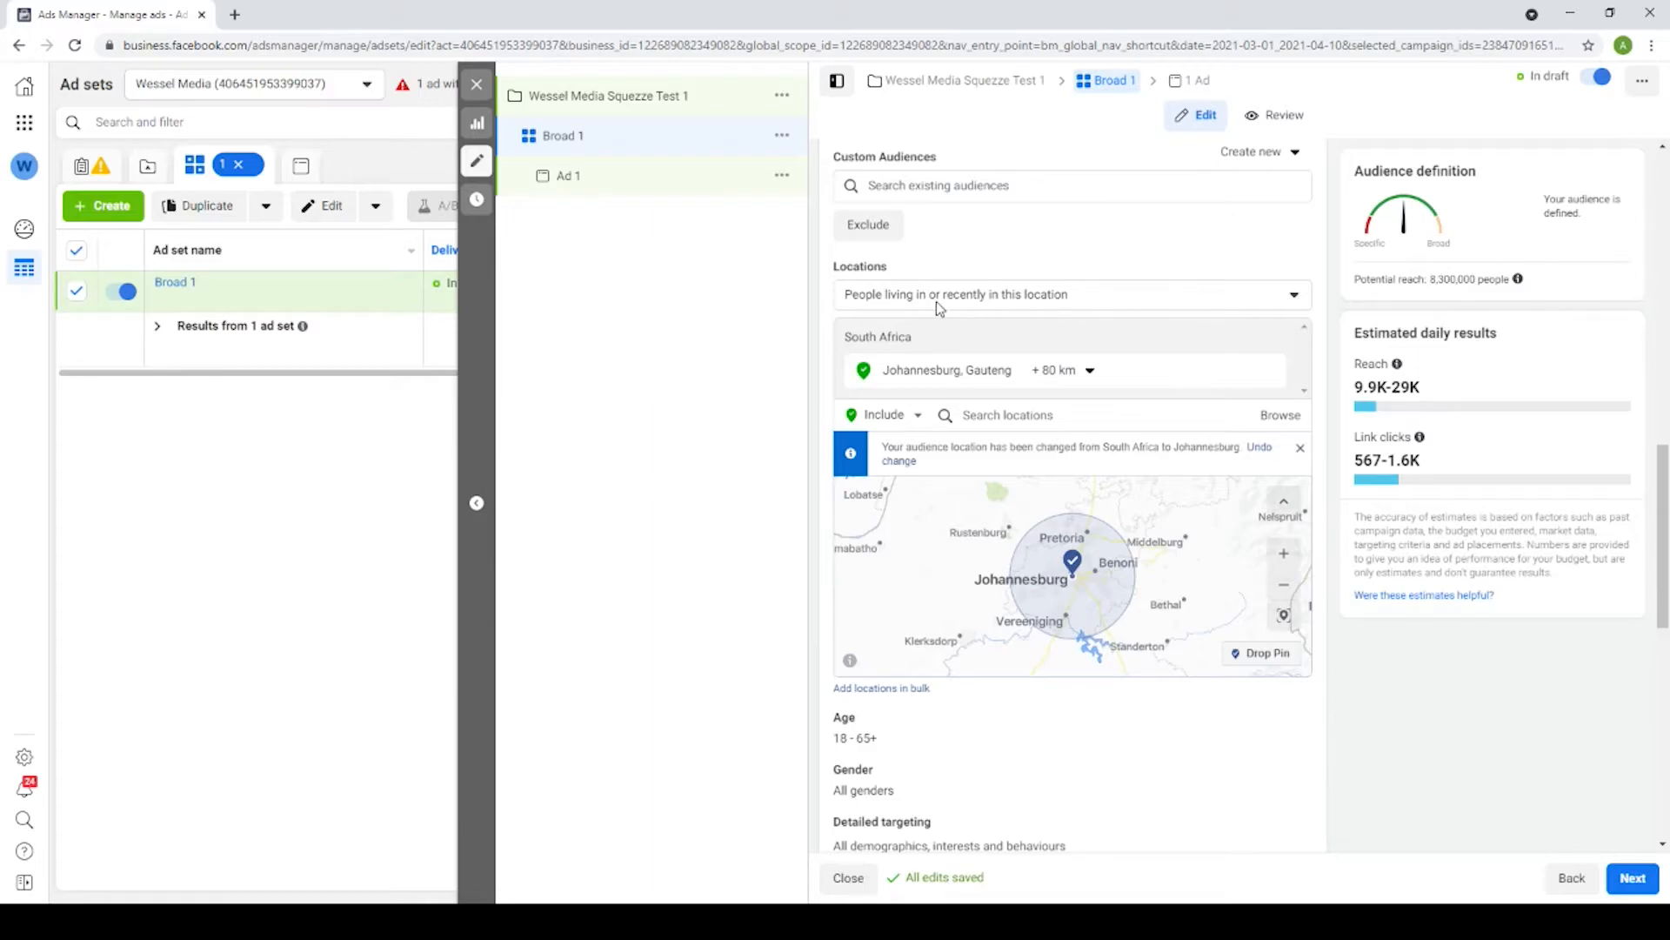
- Limit the location targeting to "People living in this location"
left_click(1120, 303)
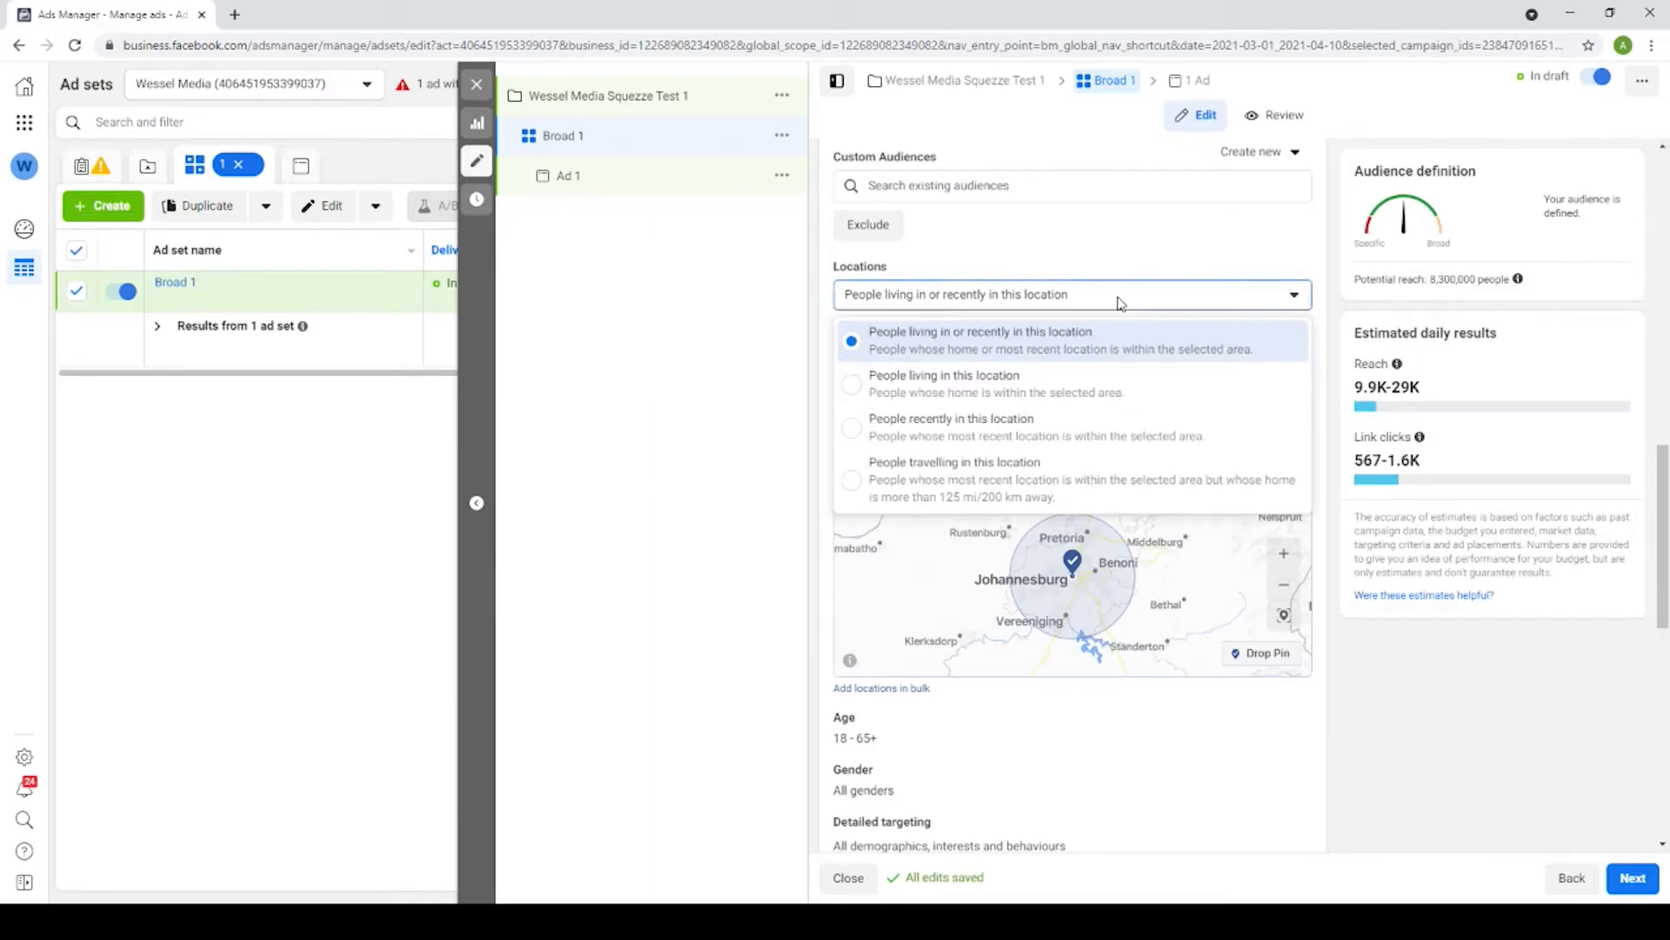
left_click(972, 395)
left_click(1025, 289)
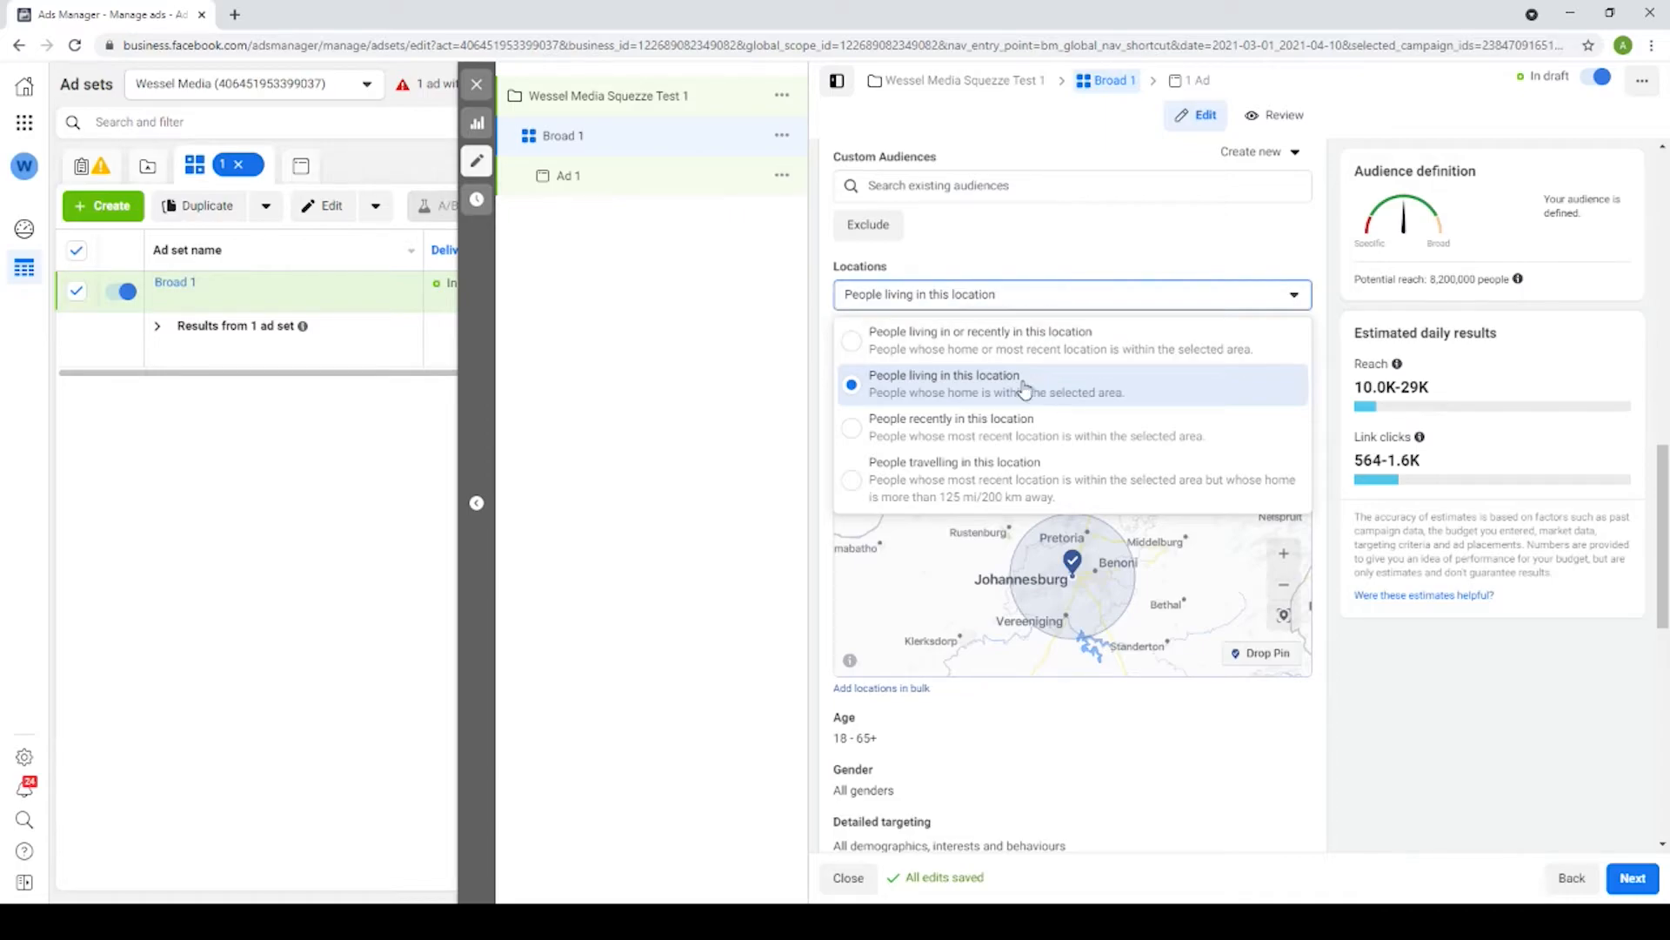
left_click(1038, 255)
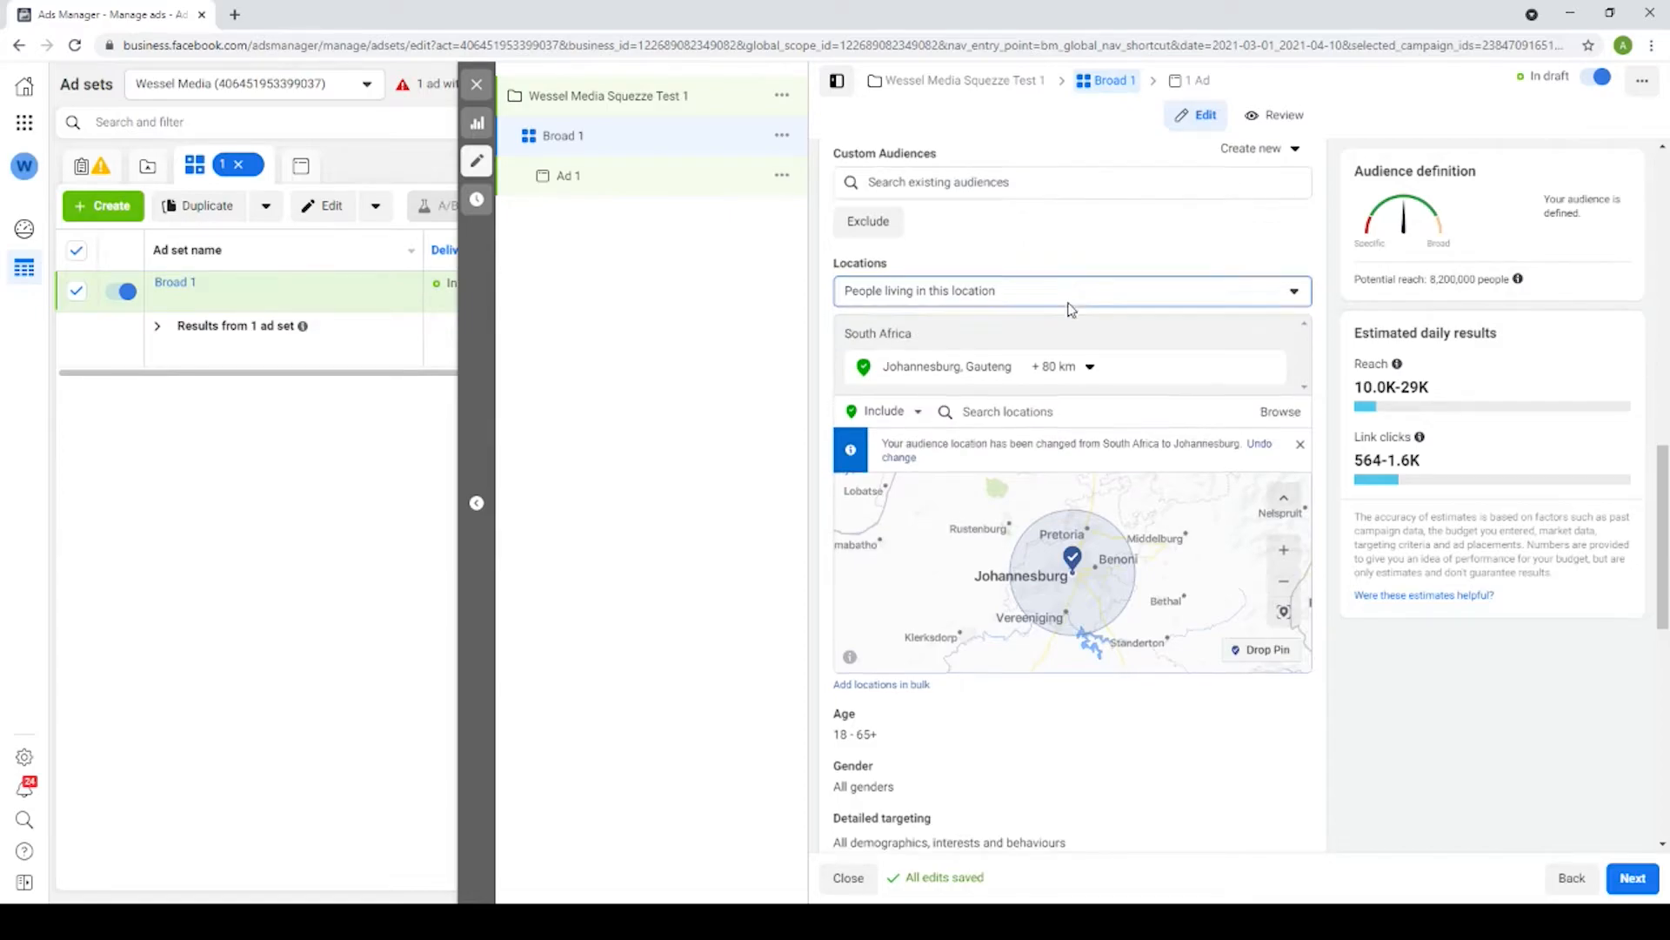
- Review the audience's age, gender, detailed targeting and language settings
scroll(1068, 305, "down", 3)
scroll(1067, 300, "down", 2)
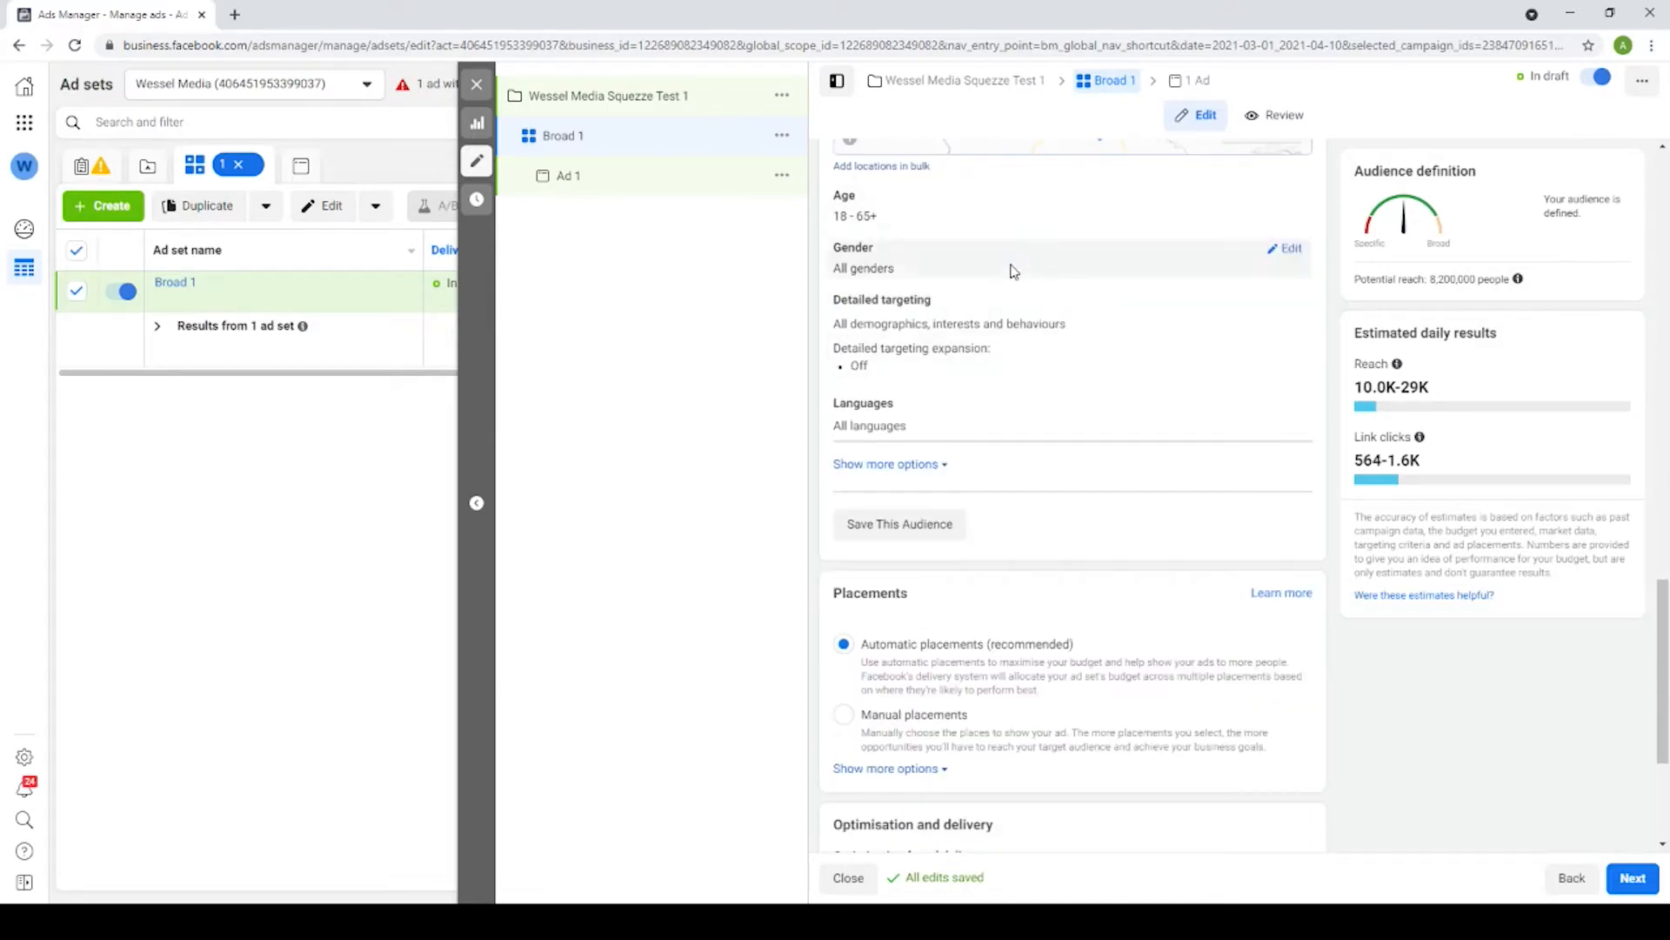
scroll(1014, 261, "up", 1)
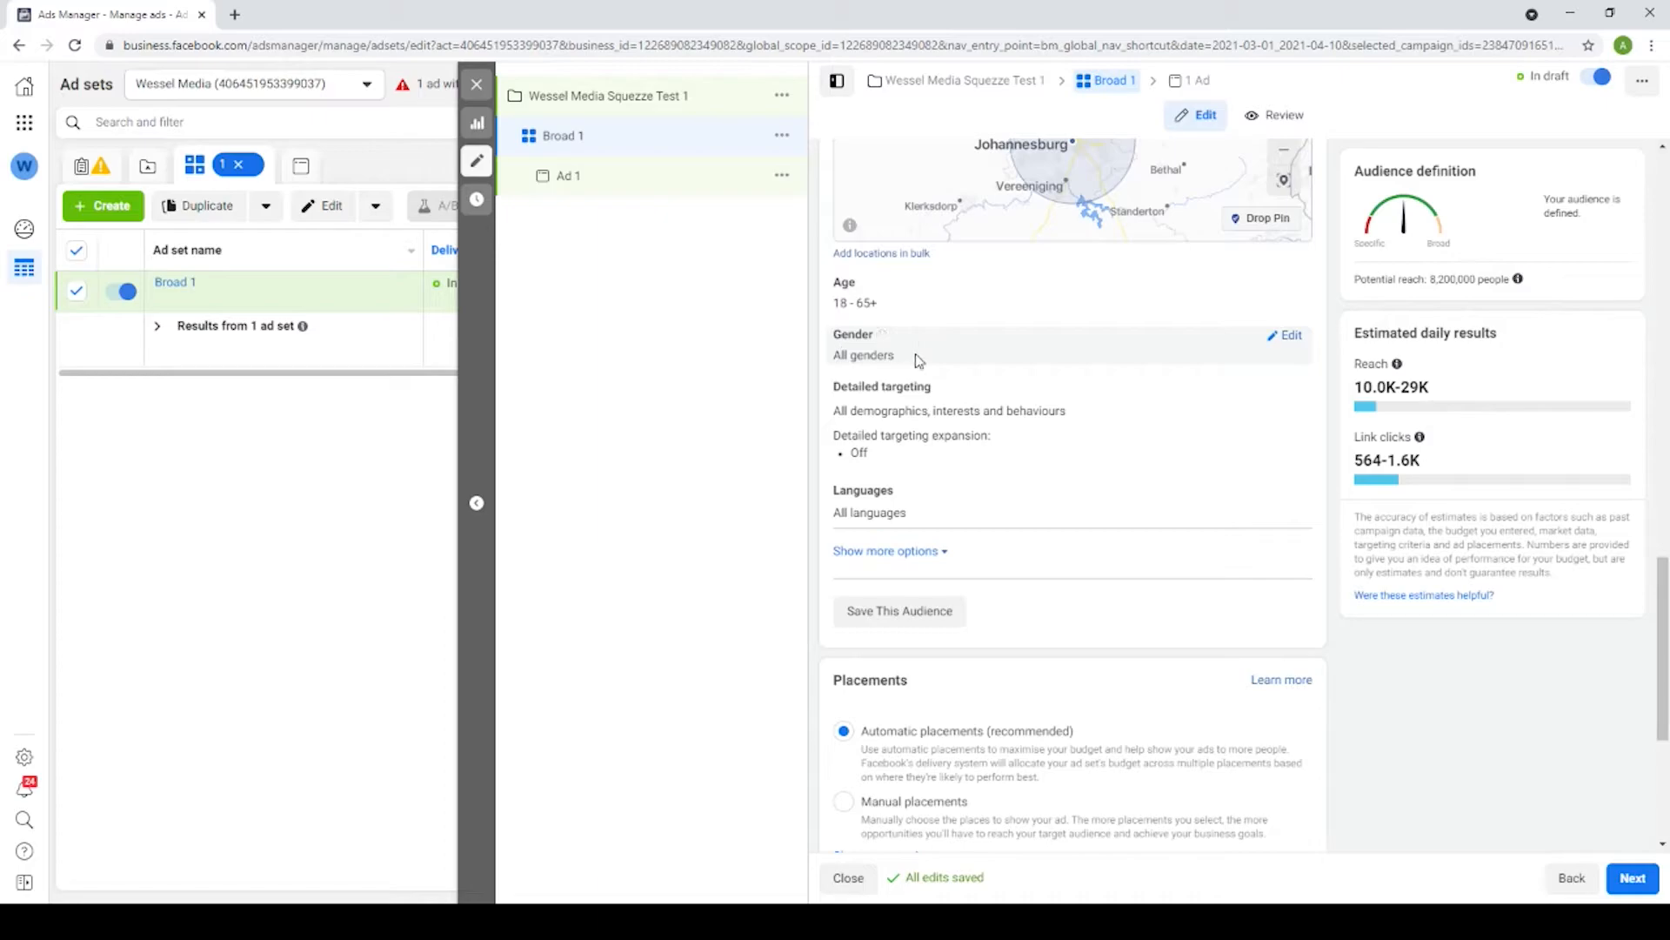
scroll(1091, 387, "down", 1)
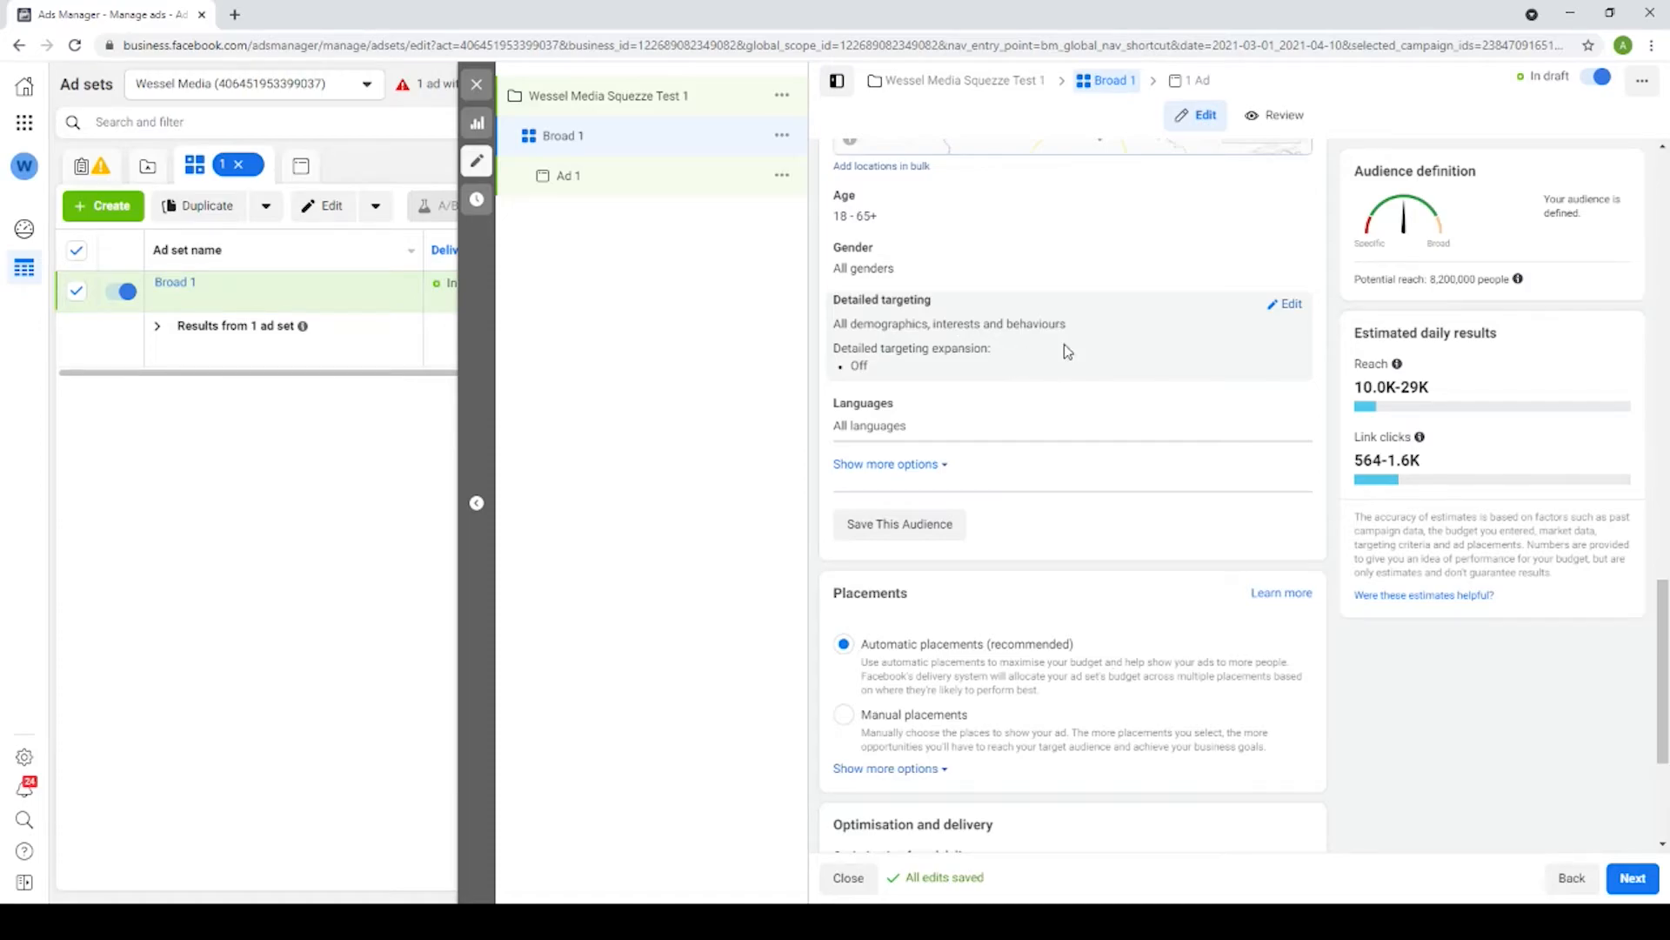
- Add the employer "Self Employed and Loving It." to the audience's detailed targeting, searching for "self empl"
left_click(1285, 312)
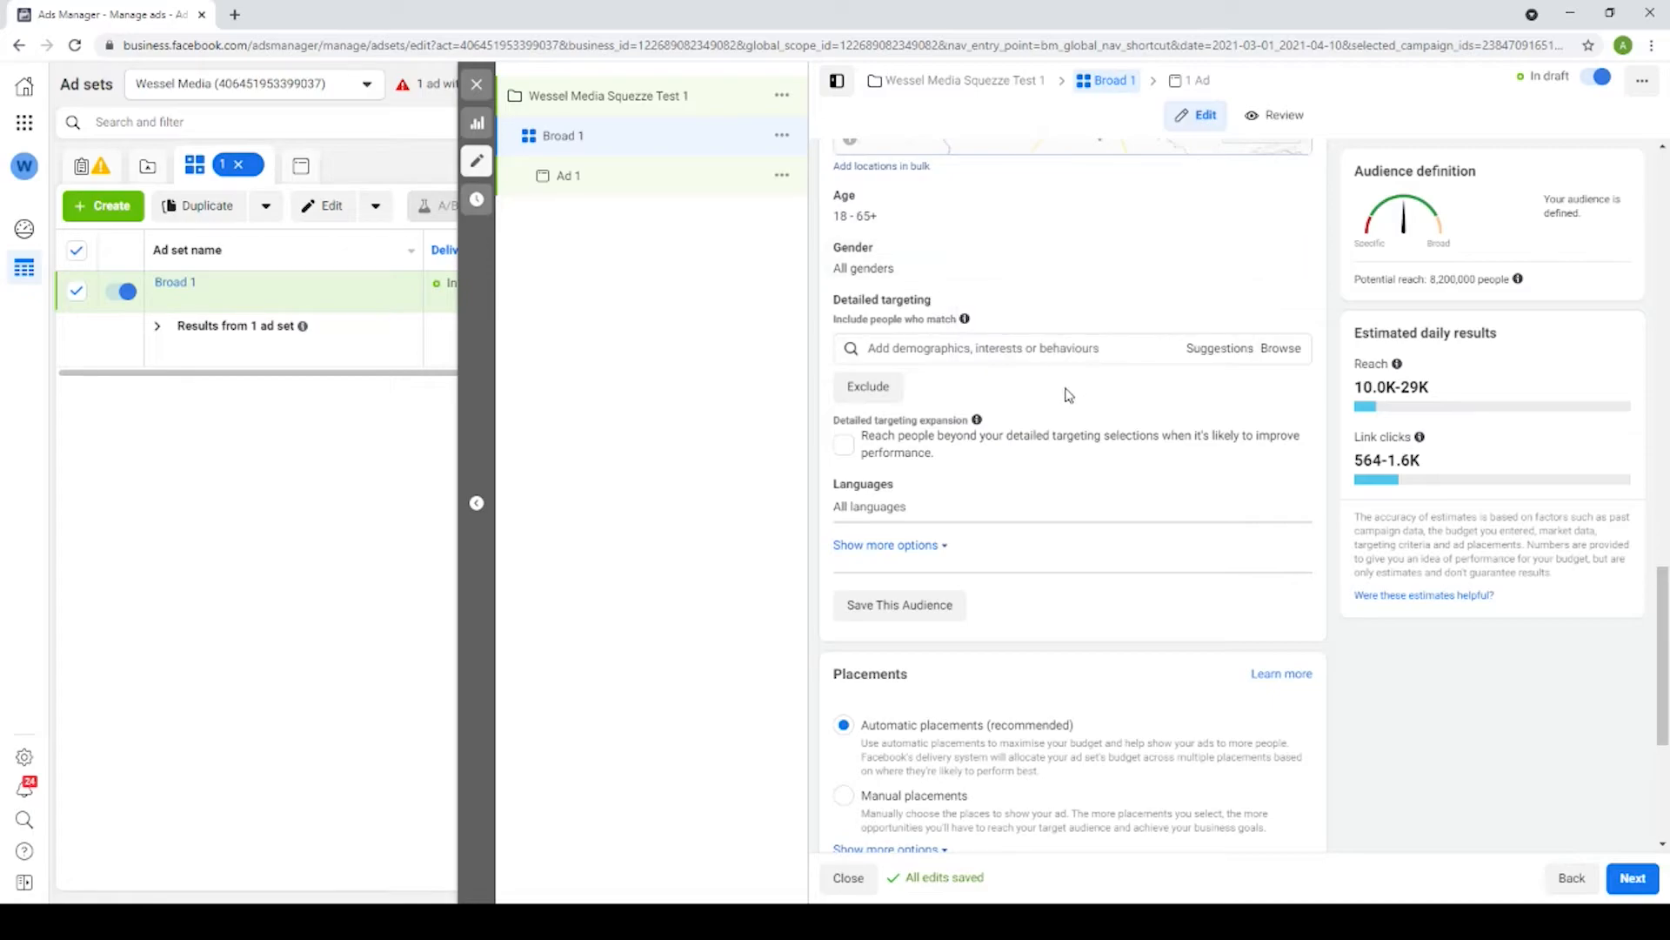
left_click(1006, 346)
left_click(1224, 350)
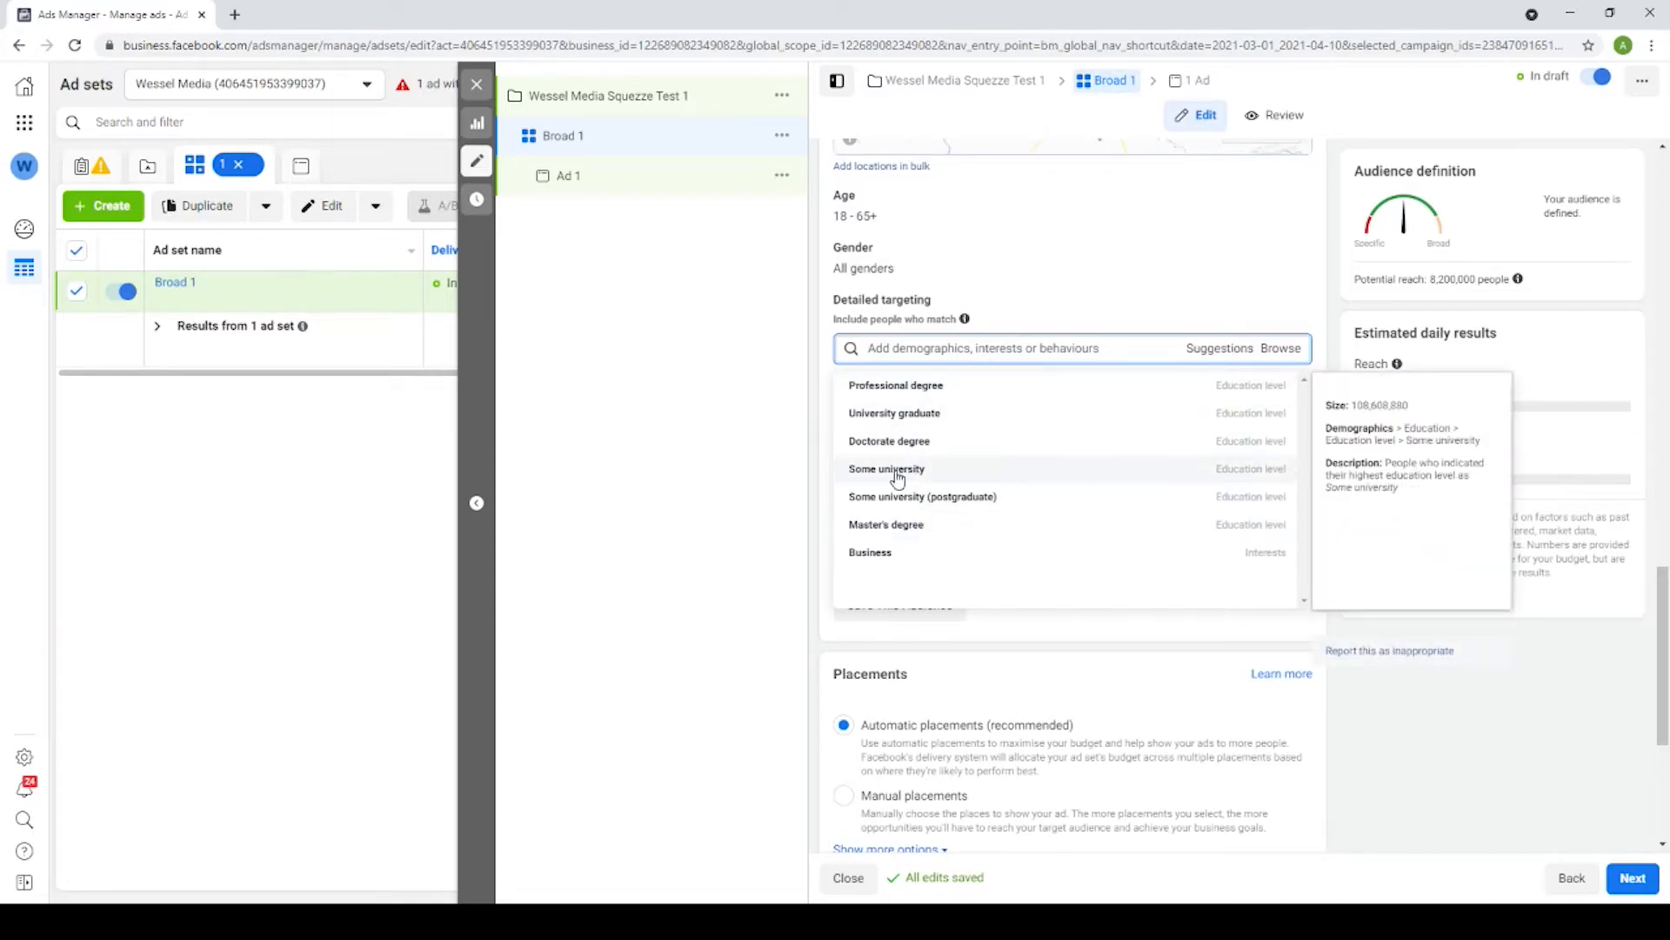
left_click(908, 350)
type("self em")
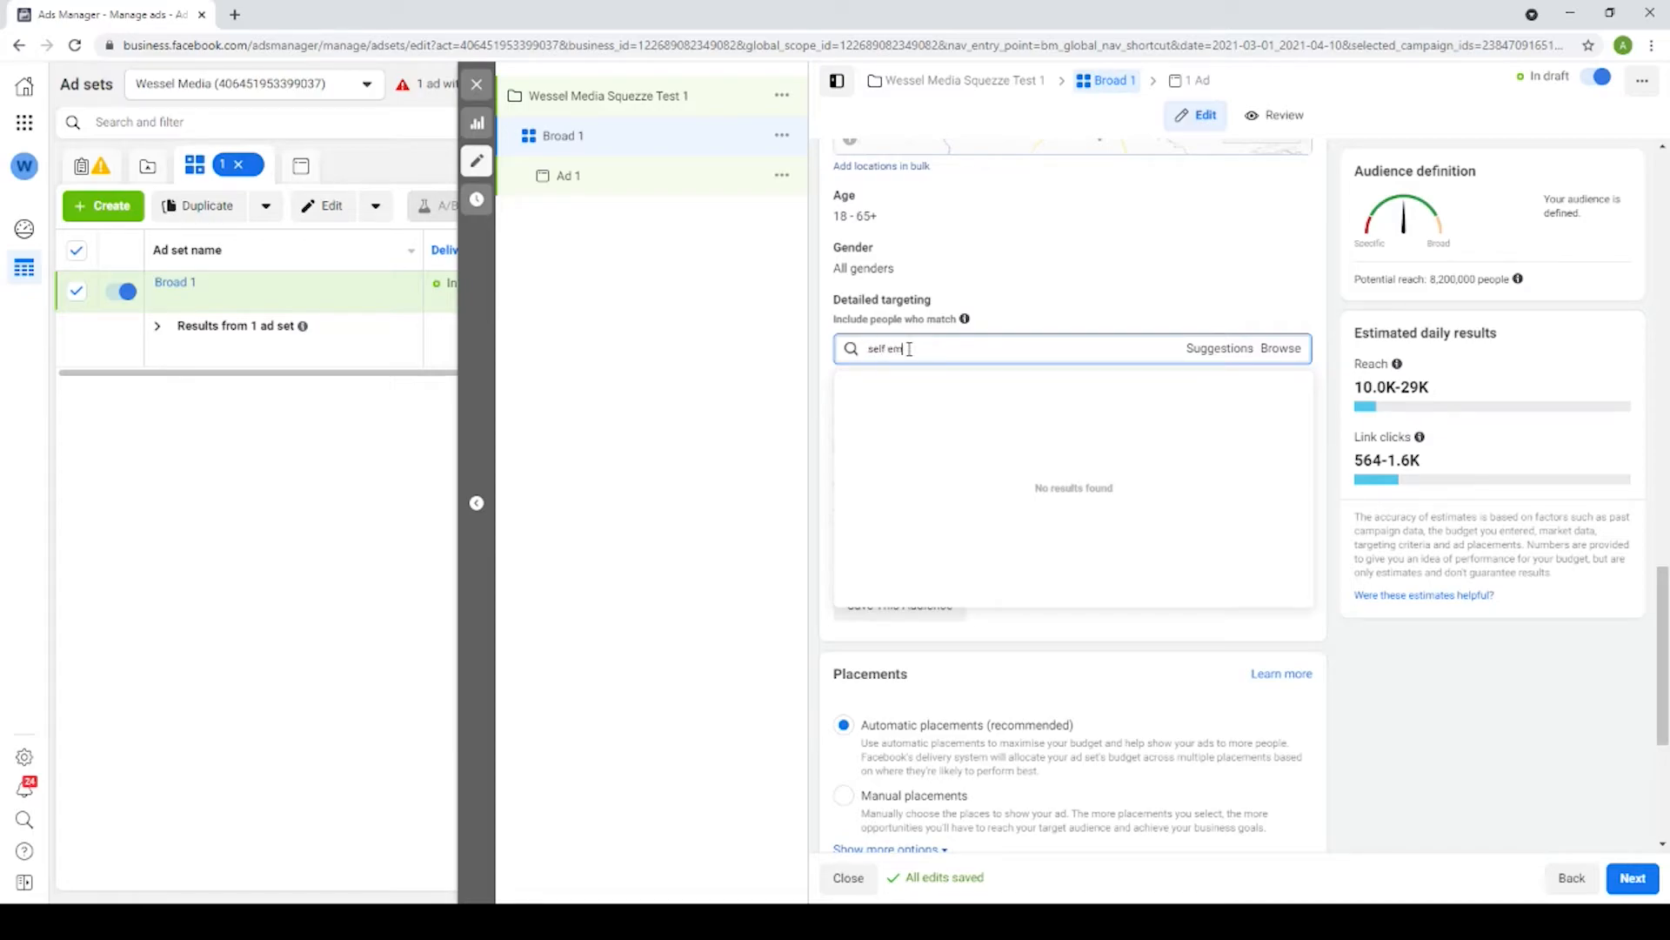
type("pl")
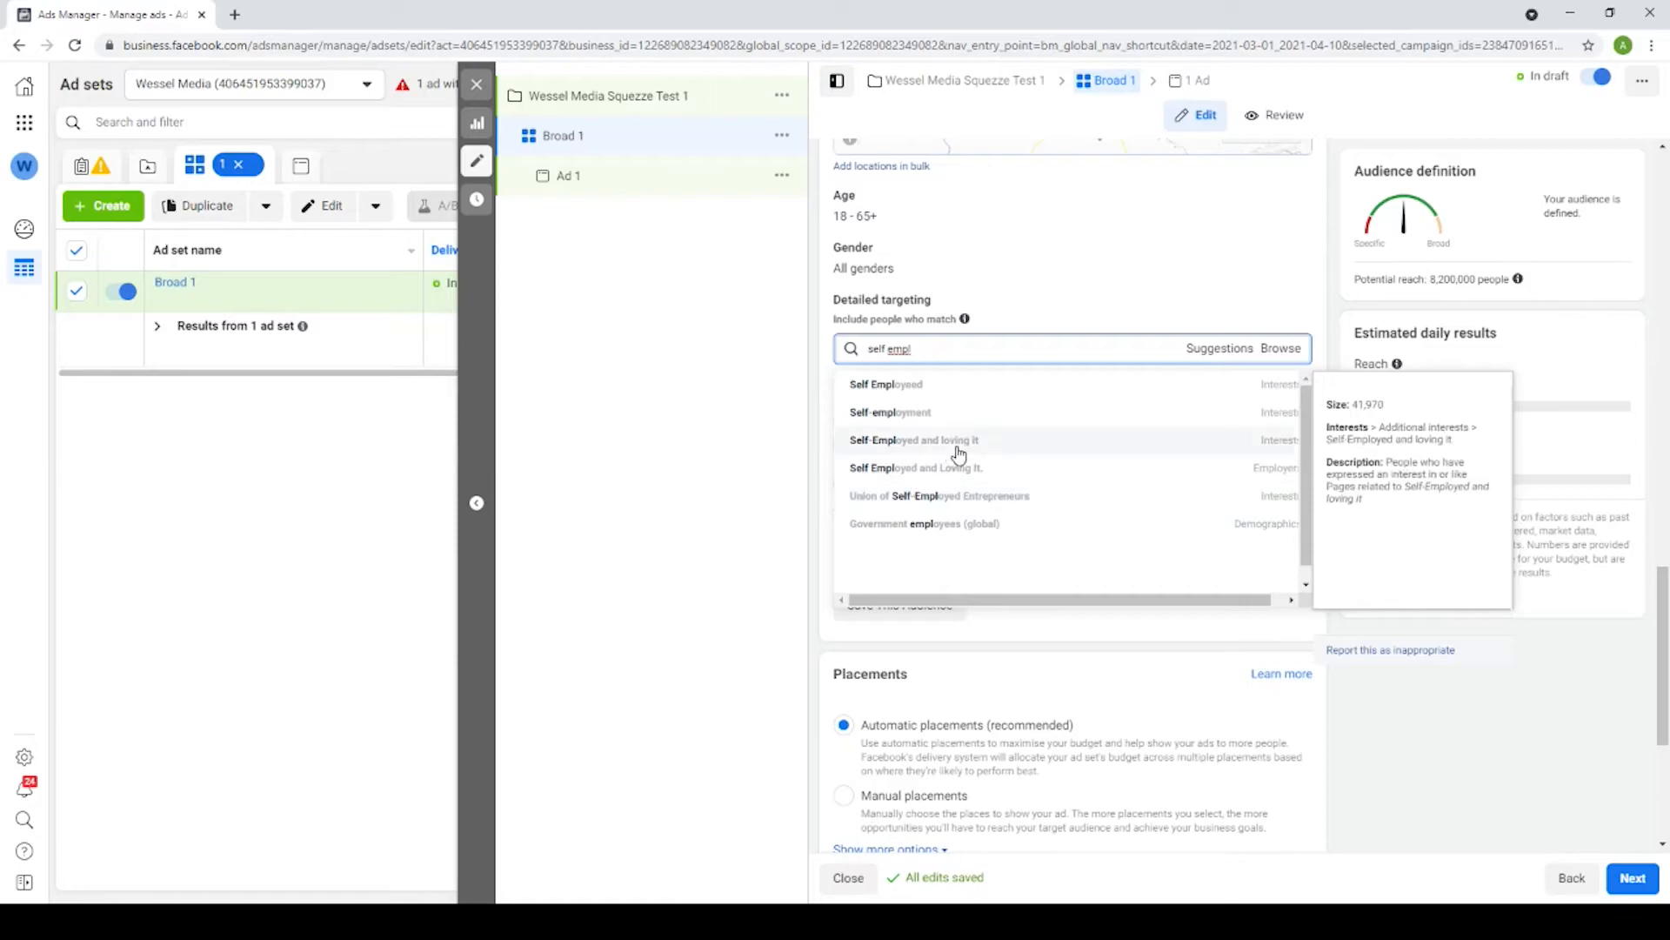
left_click(993, 470)
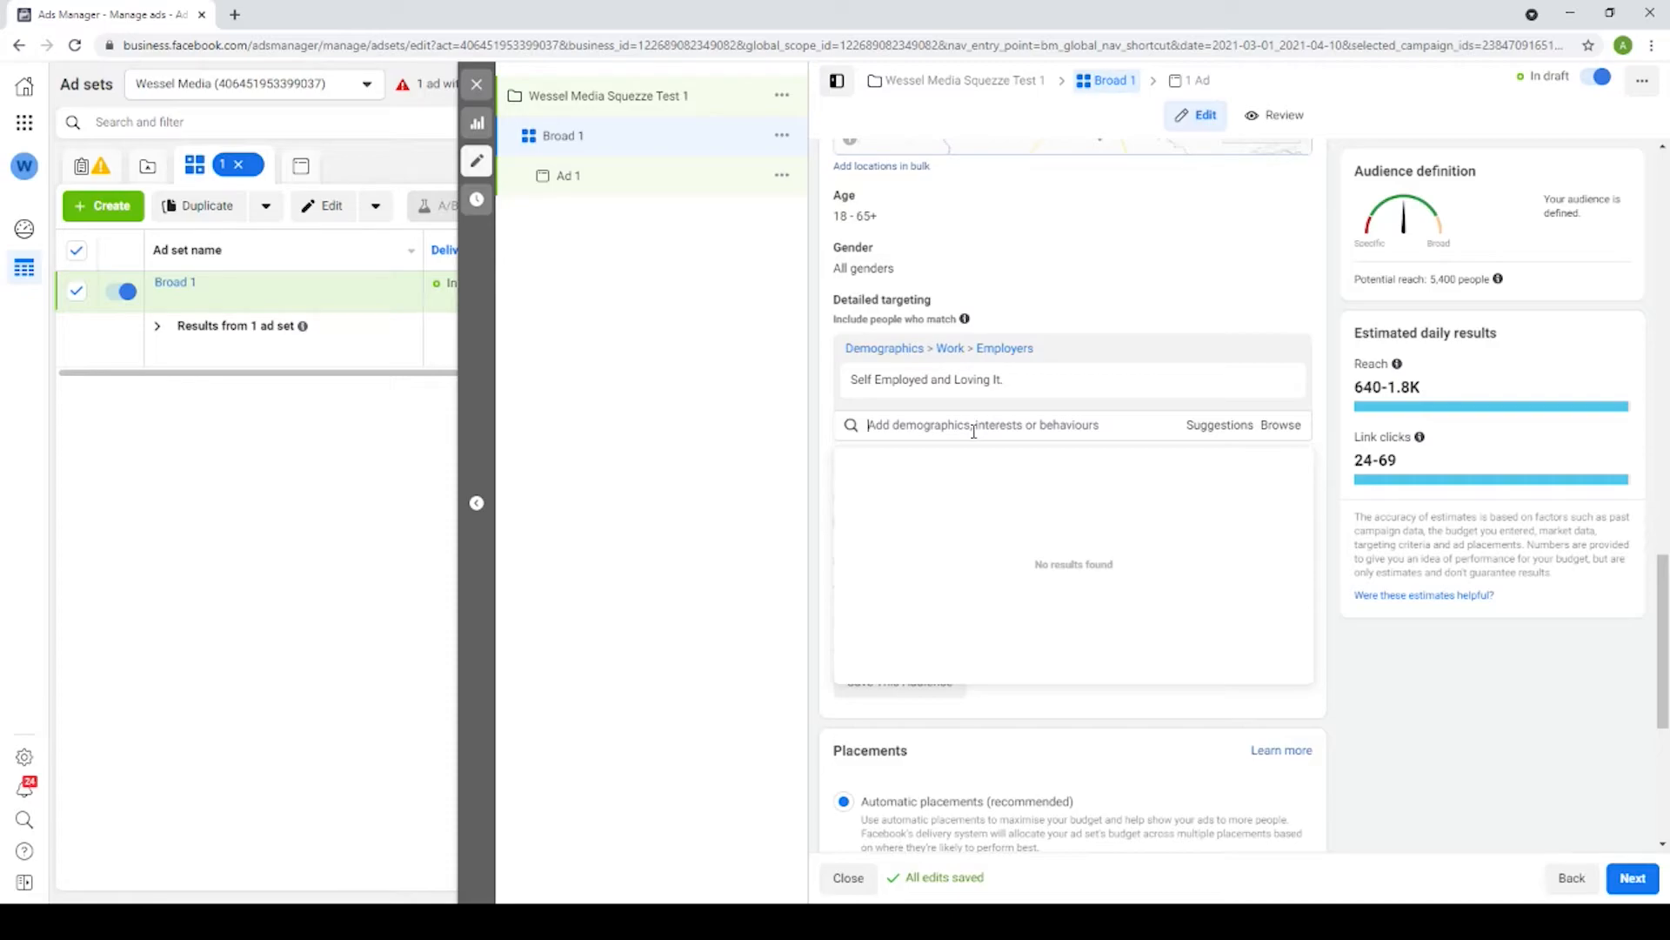
- Add the interests "business owner" and "Business" to the detailed targeting
type("t")
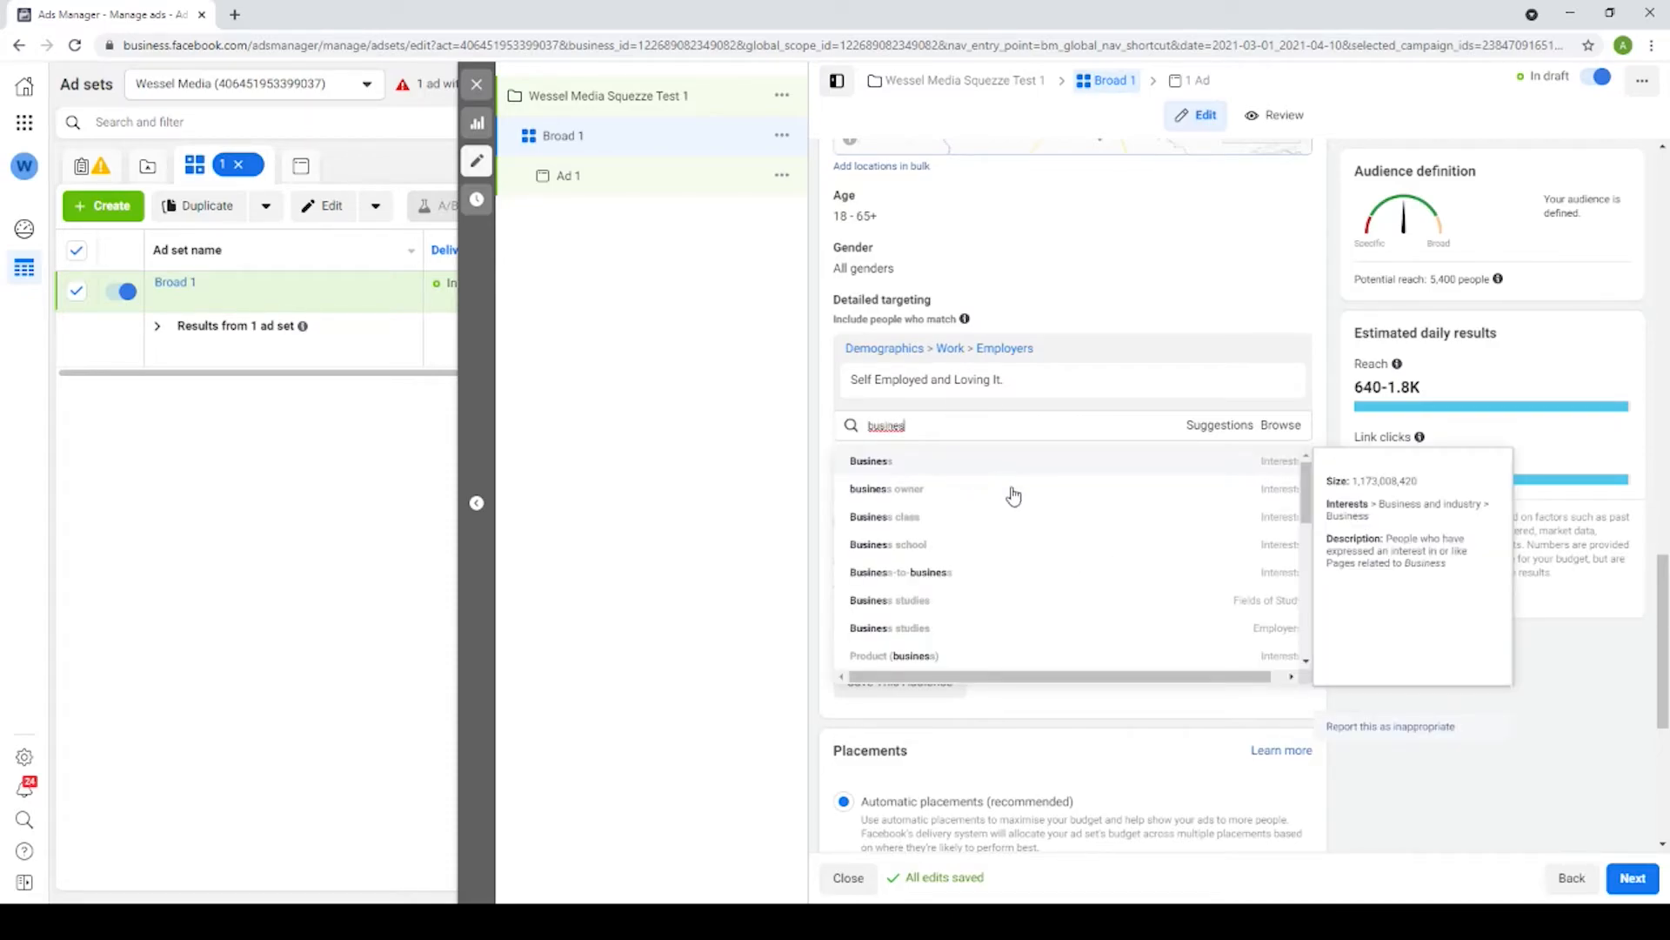
left_click(951, 488)
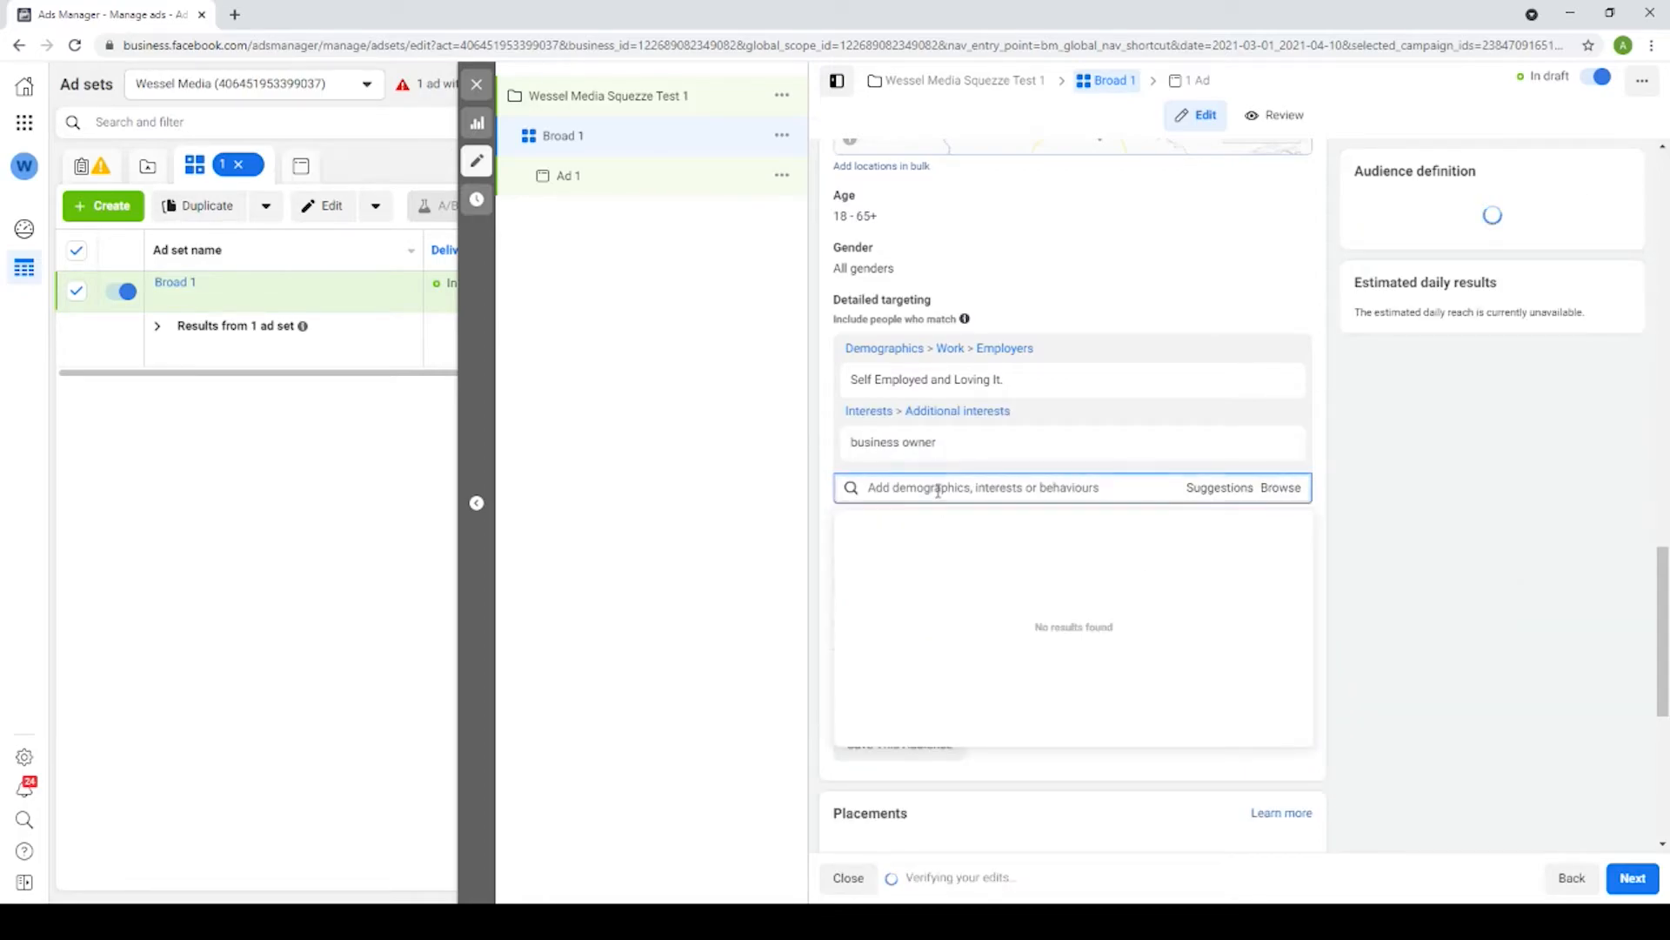
type("business")
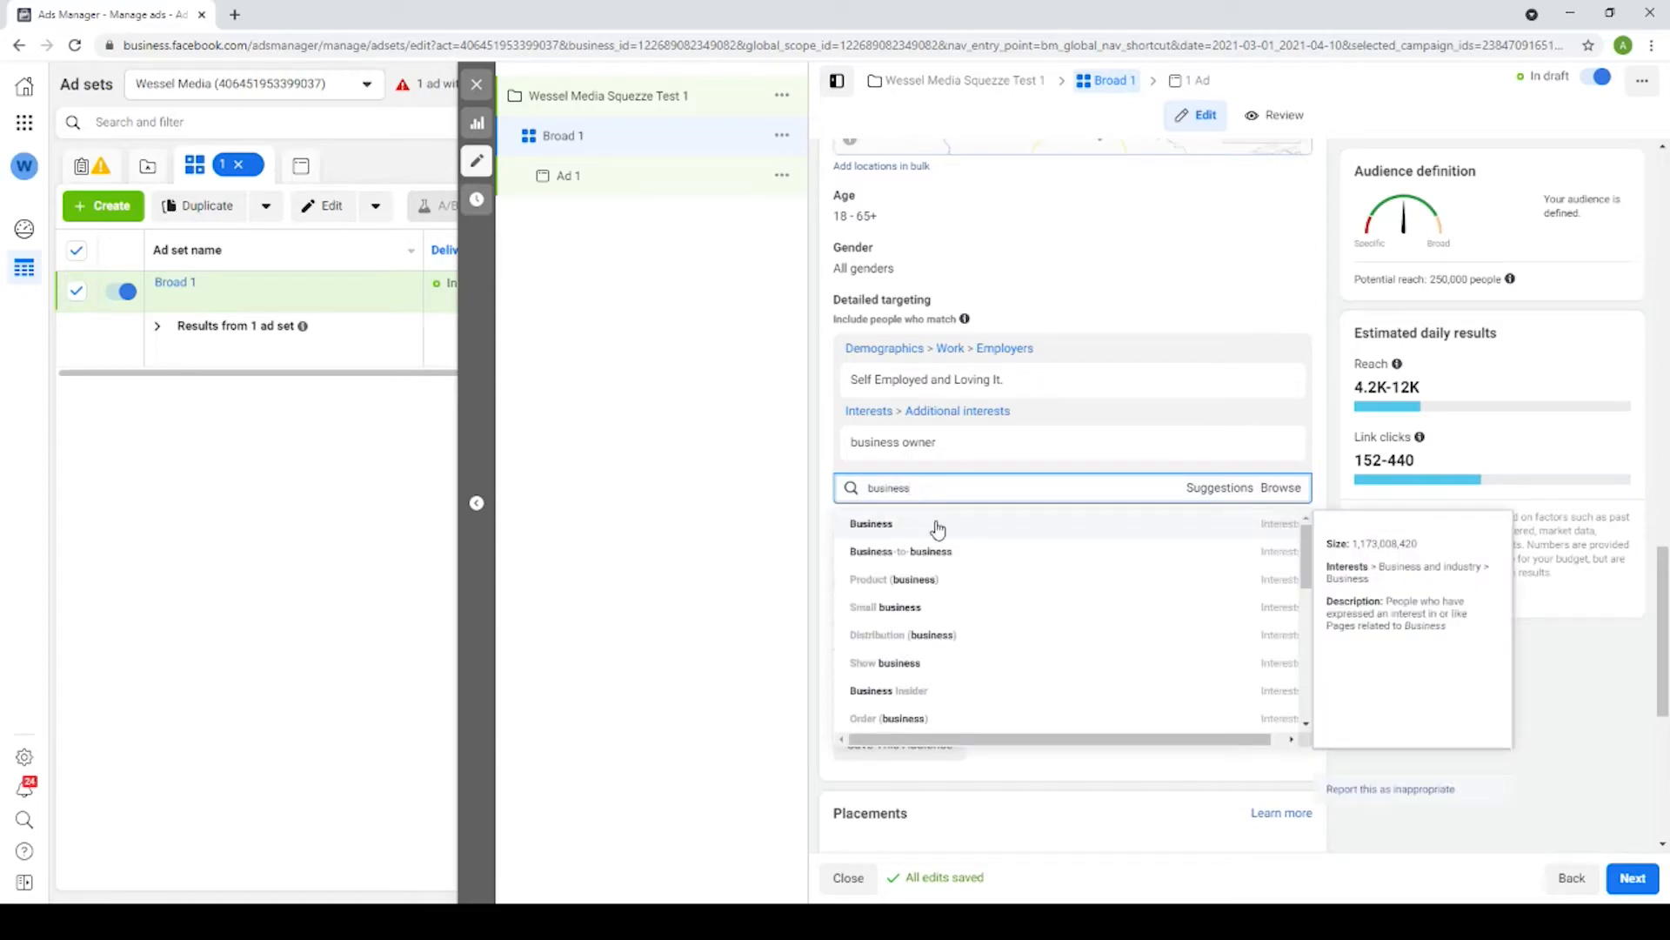
left_click(937, 525)
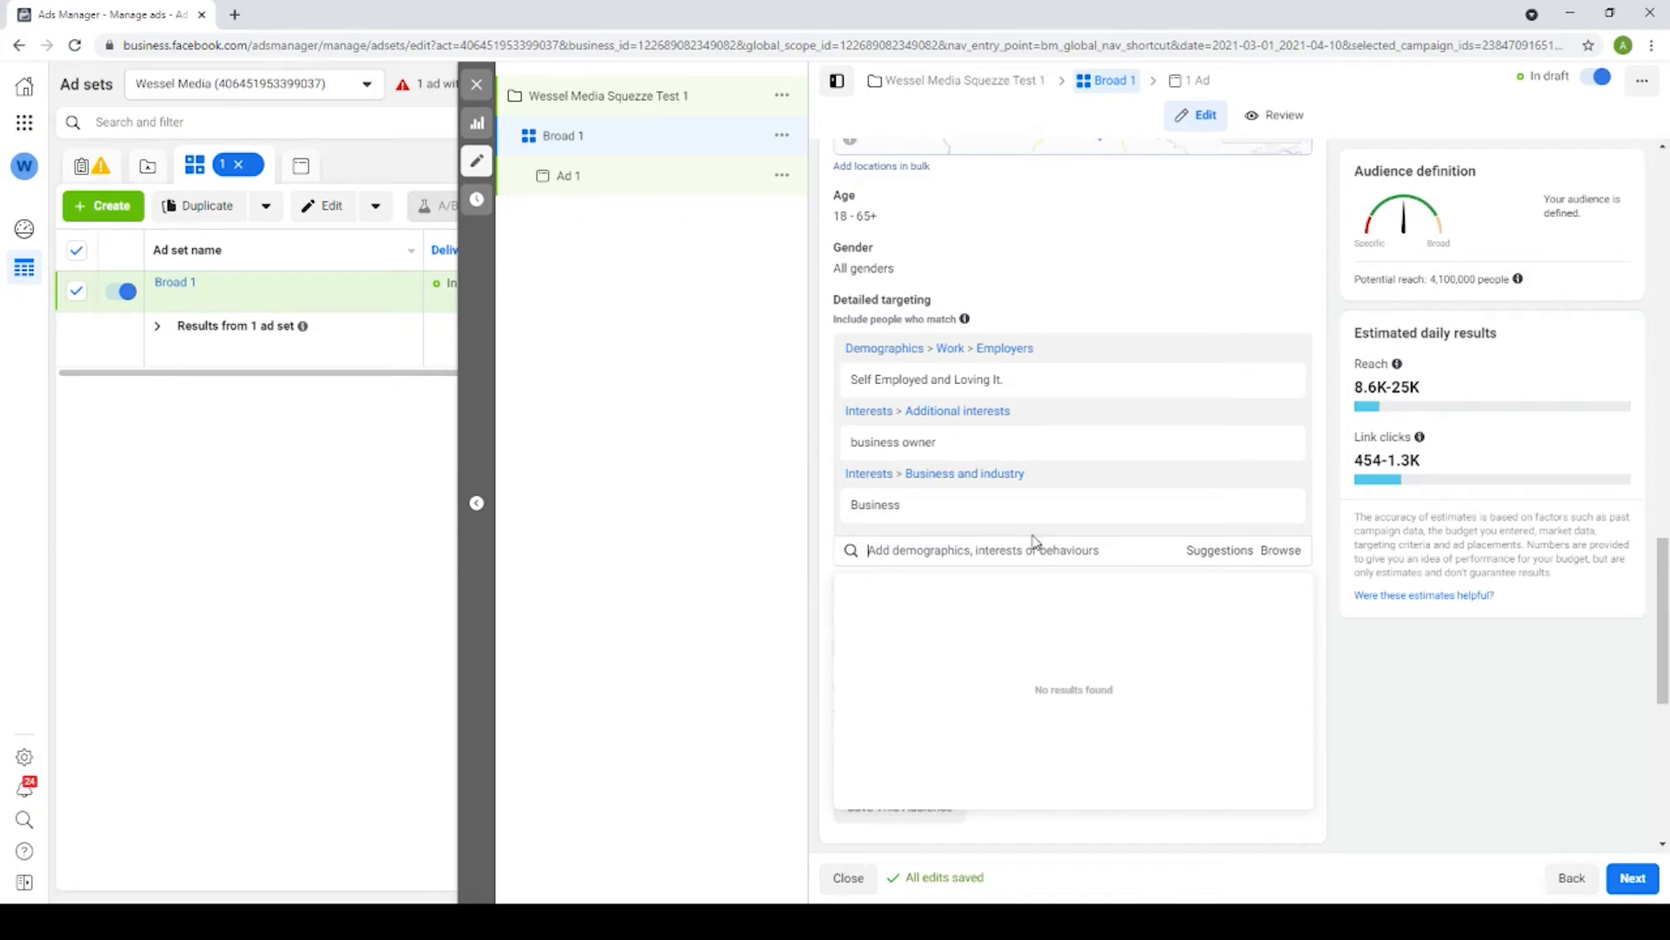
- Add a "must also match" narrowing condition and remove "Self Employed and Loving It." and "business owner" from the detailed targeting
scroll(1143, 557, "down", 3)
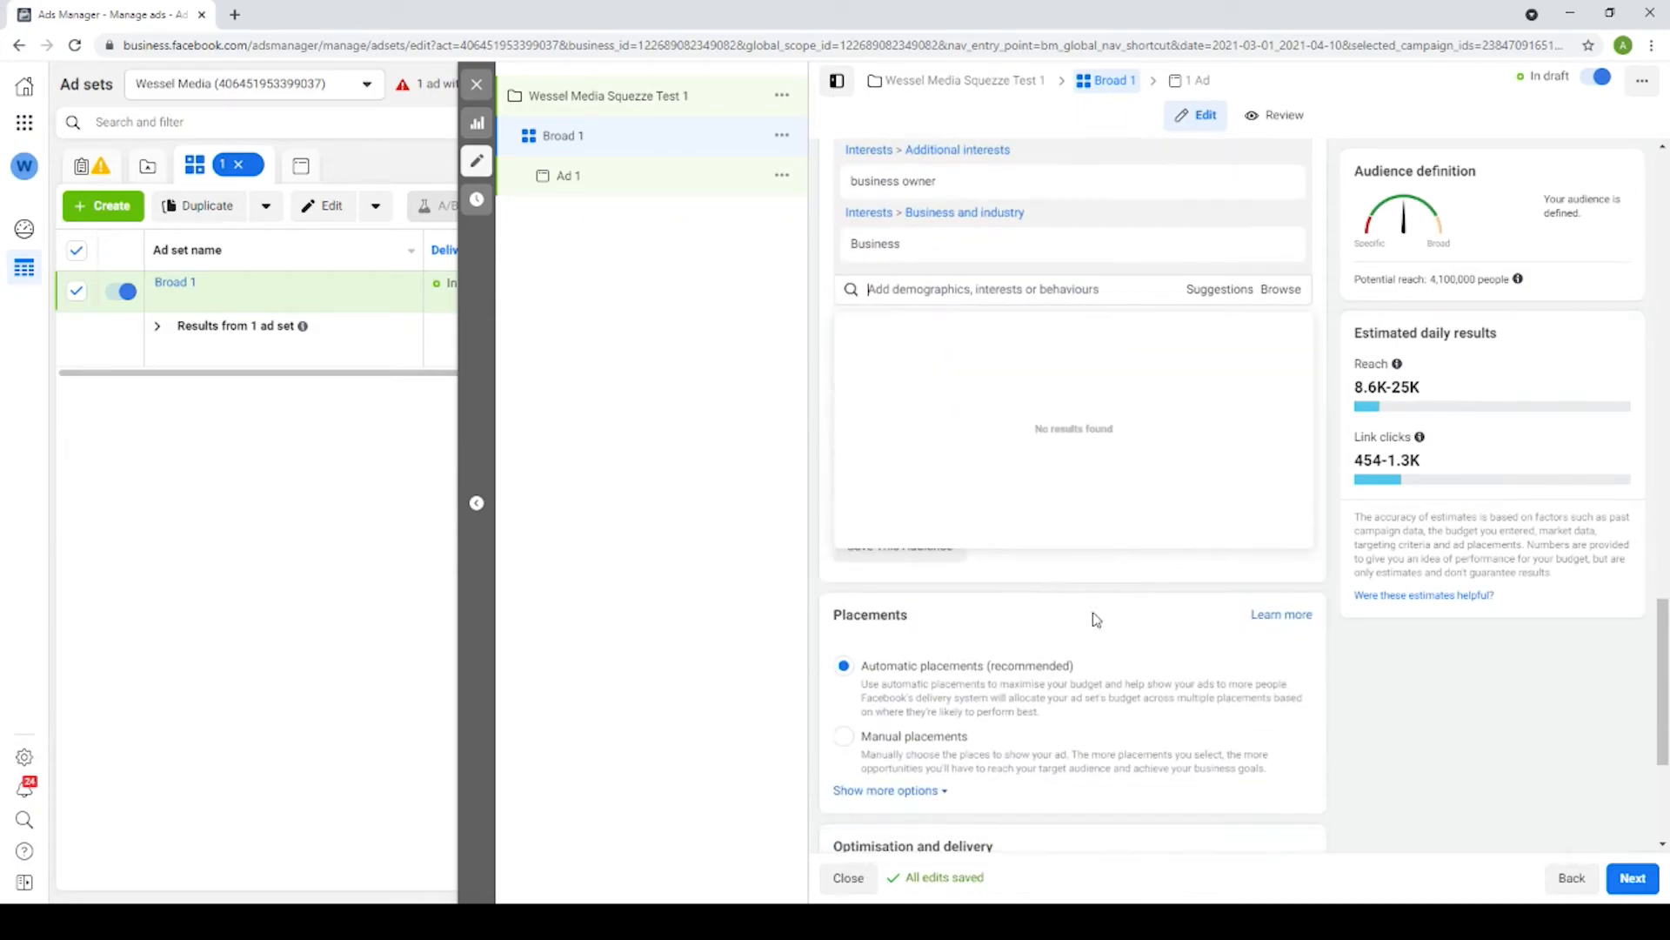
left_click(1076, 577)
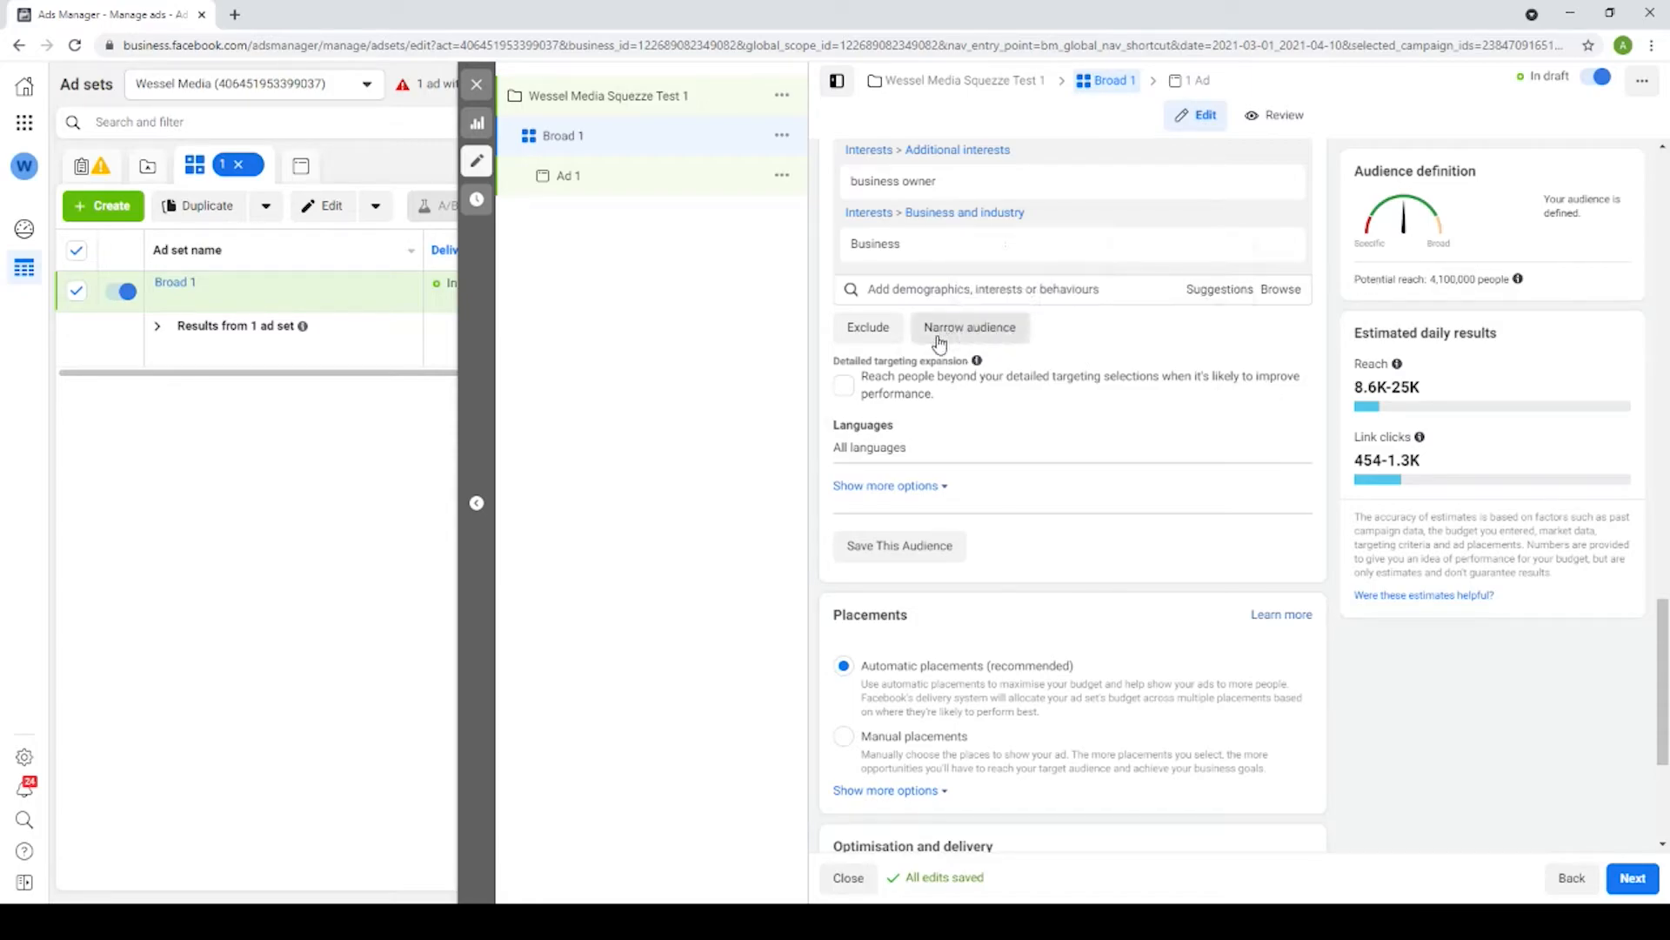
left_click(972, 328)
scroll(966, 352, "up", 2)
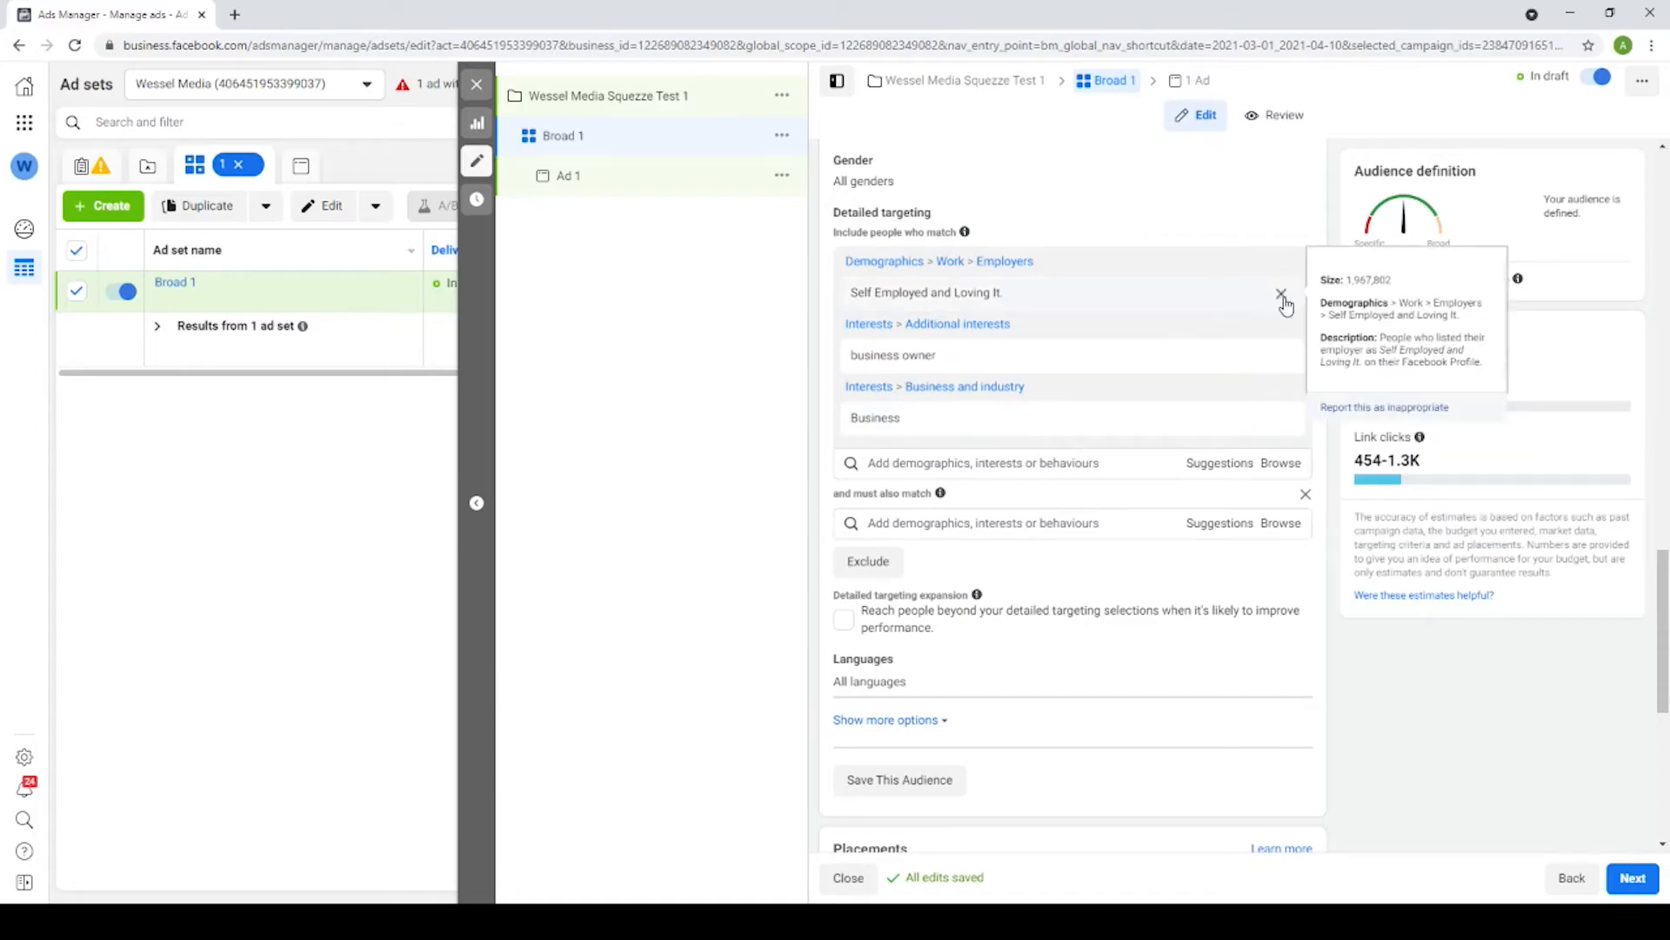
left_click(1276, 294)
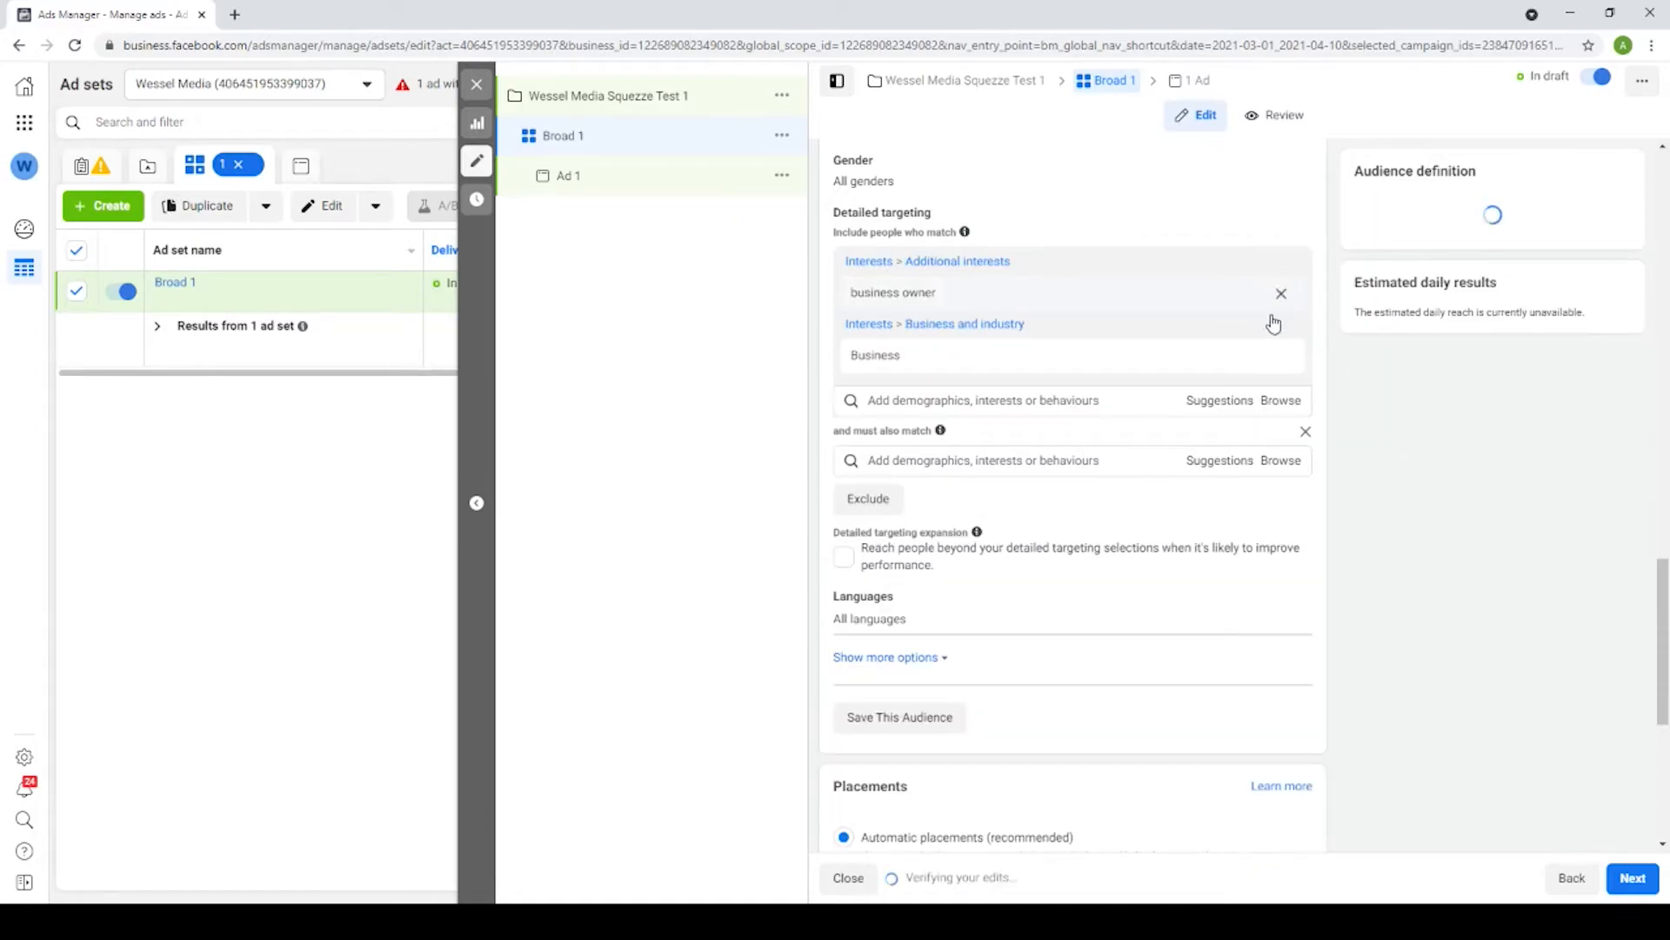
left_click(1278, 293)
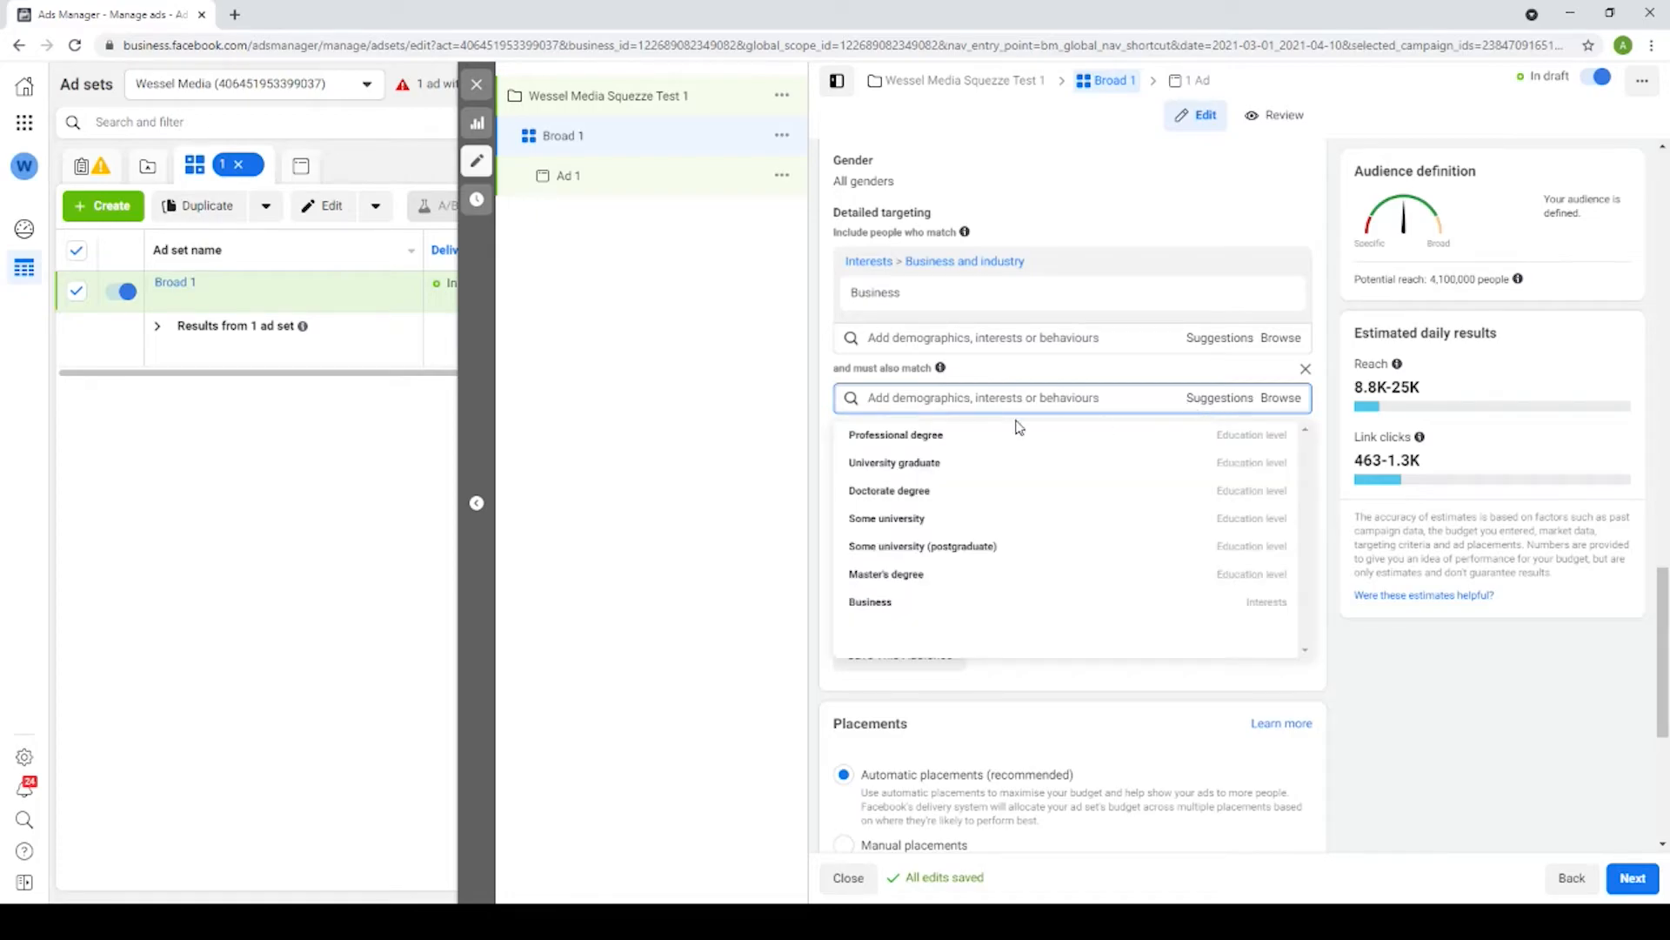
- Try narrowing the audience with the Professional degree education level, and remove that criterion again
left_click(924, 435)
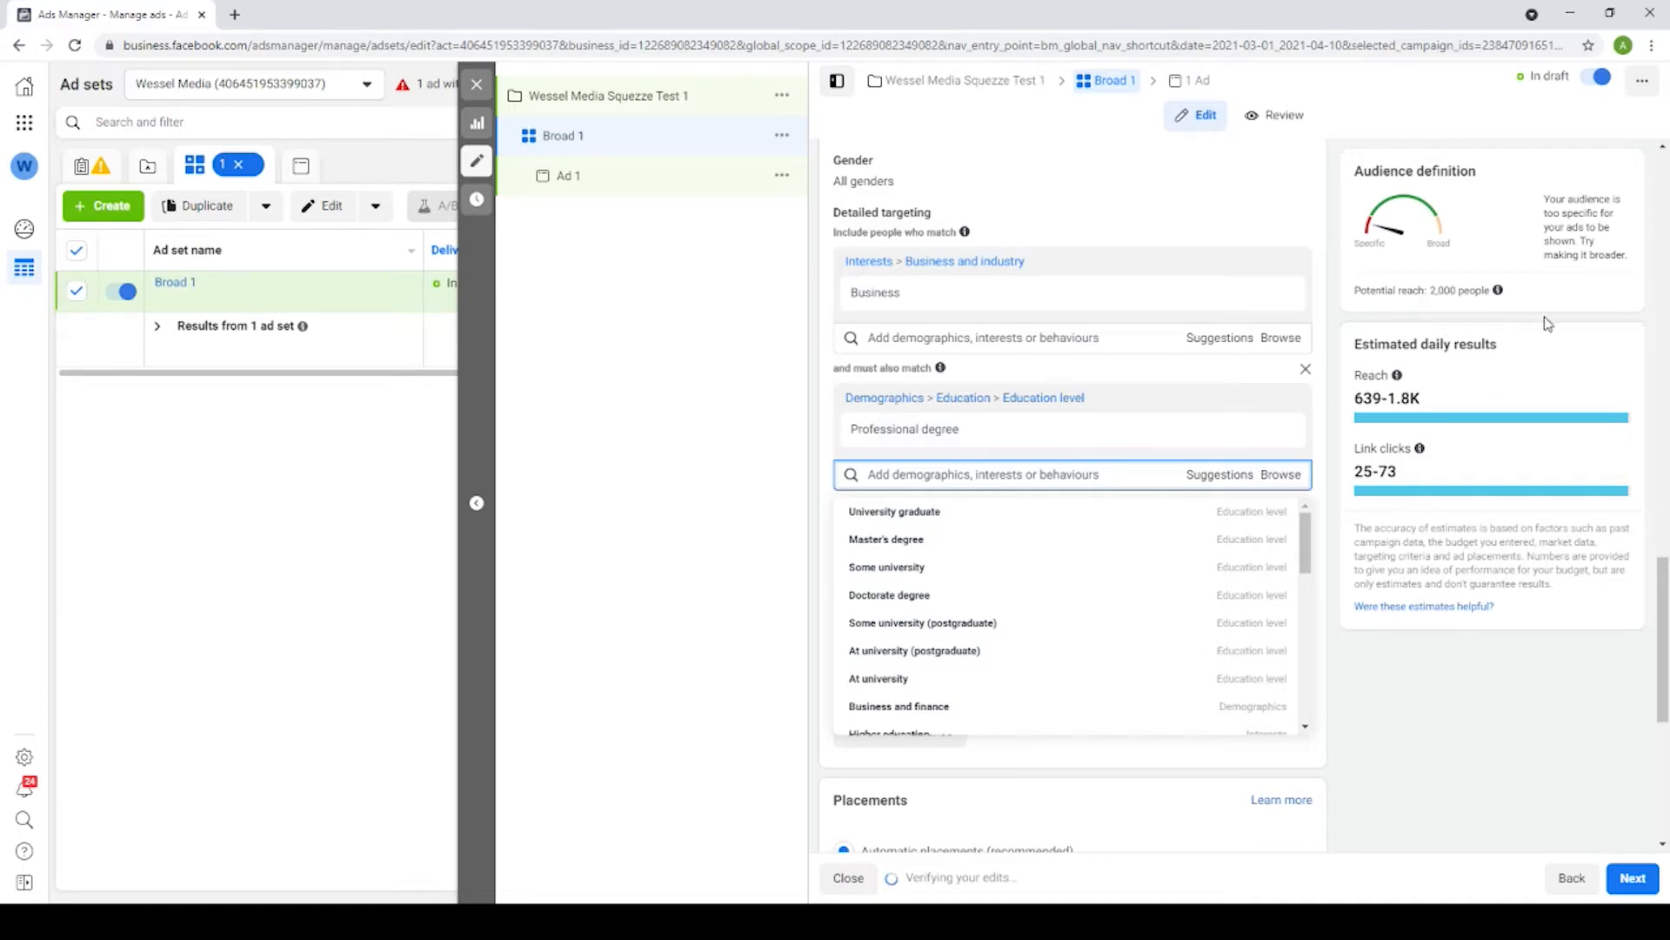
mouse_move(997, 448)
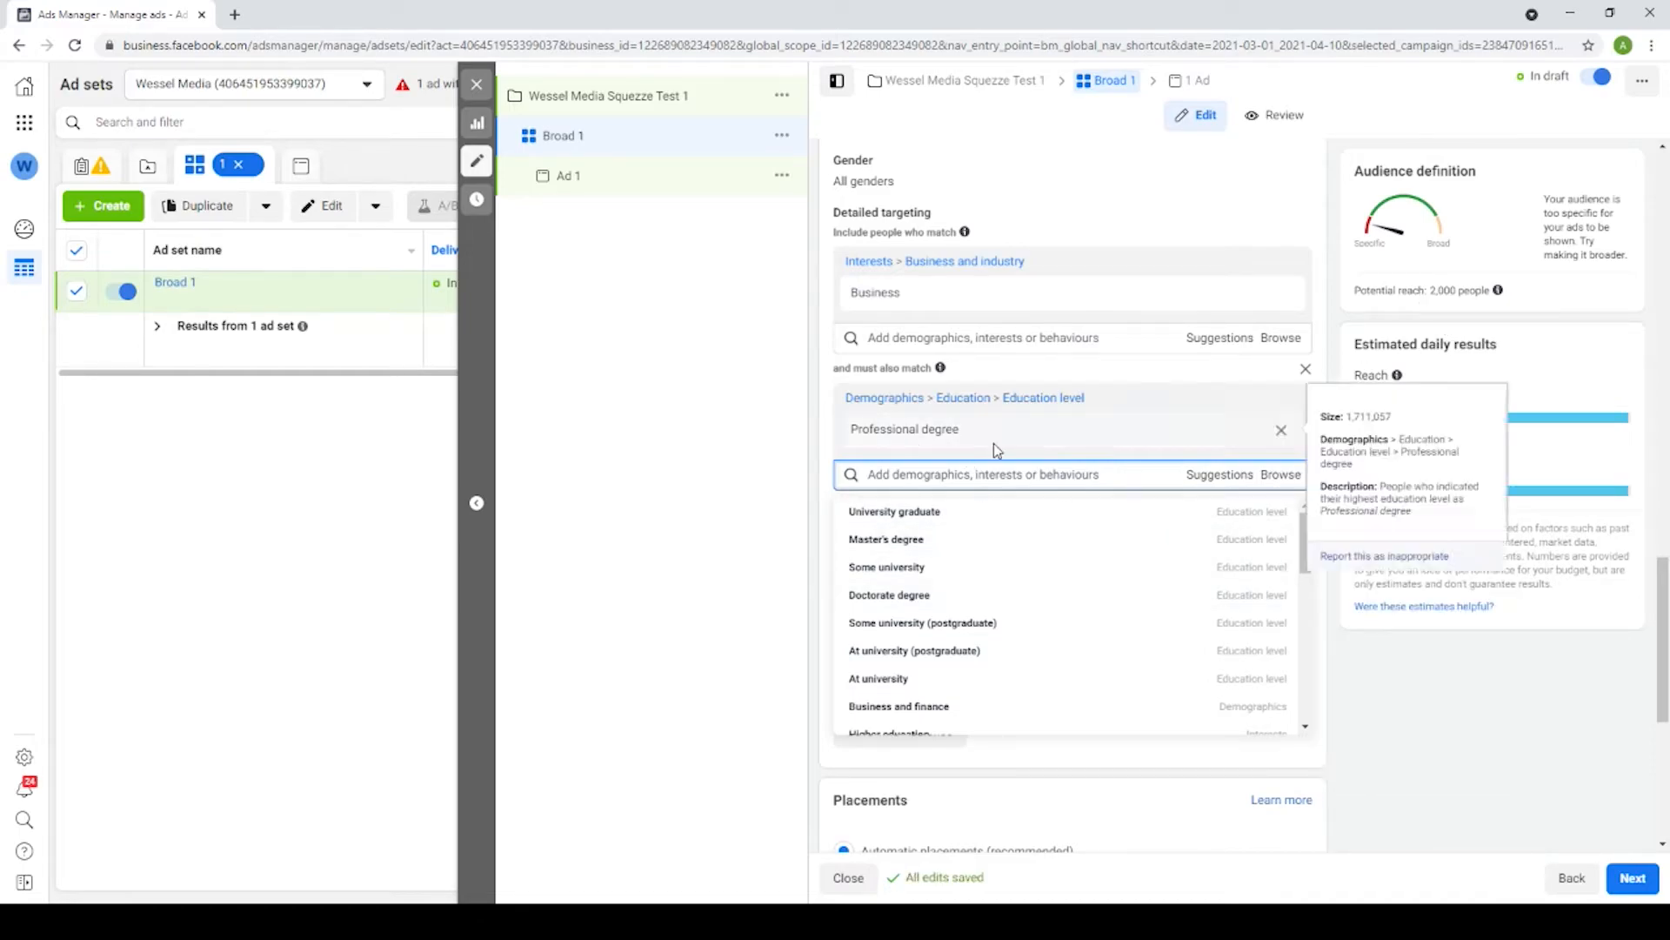
left_click(1281, 430)
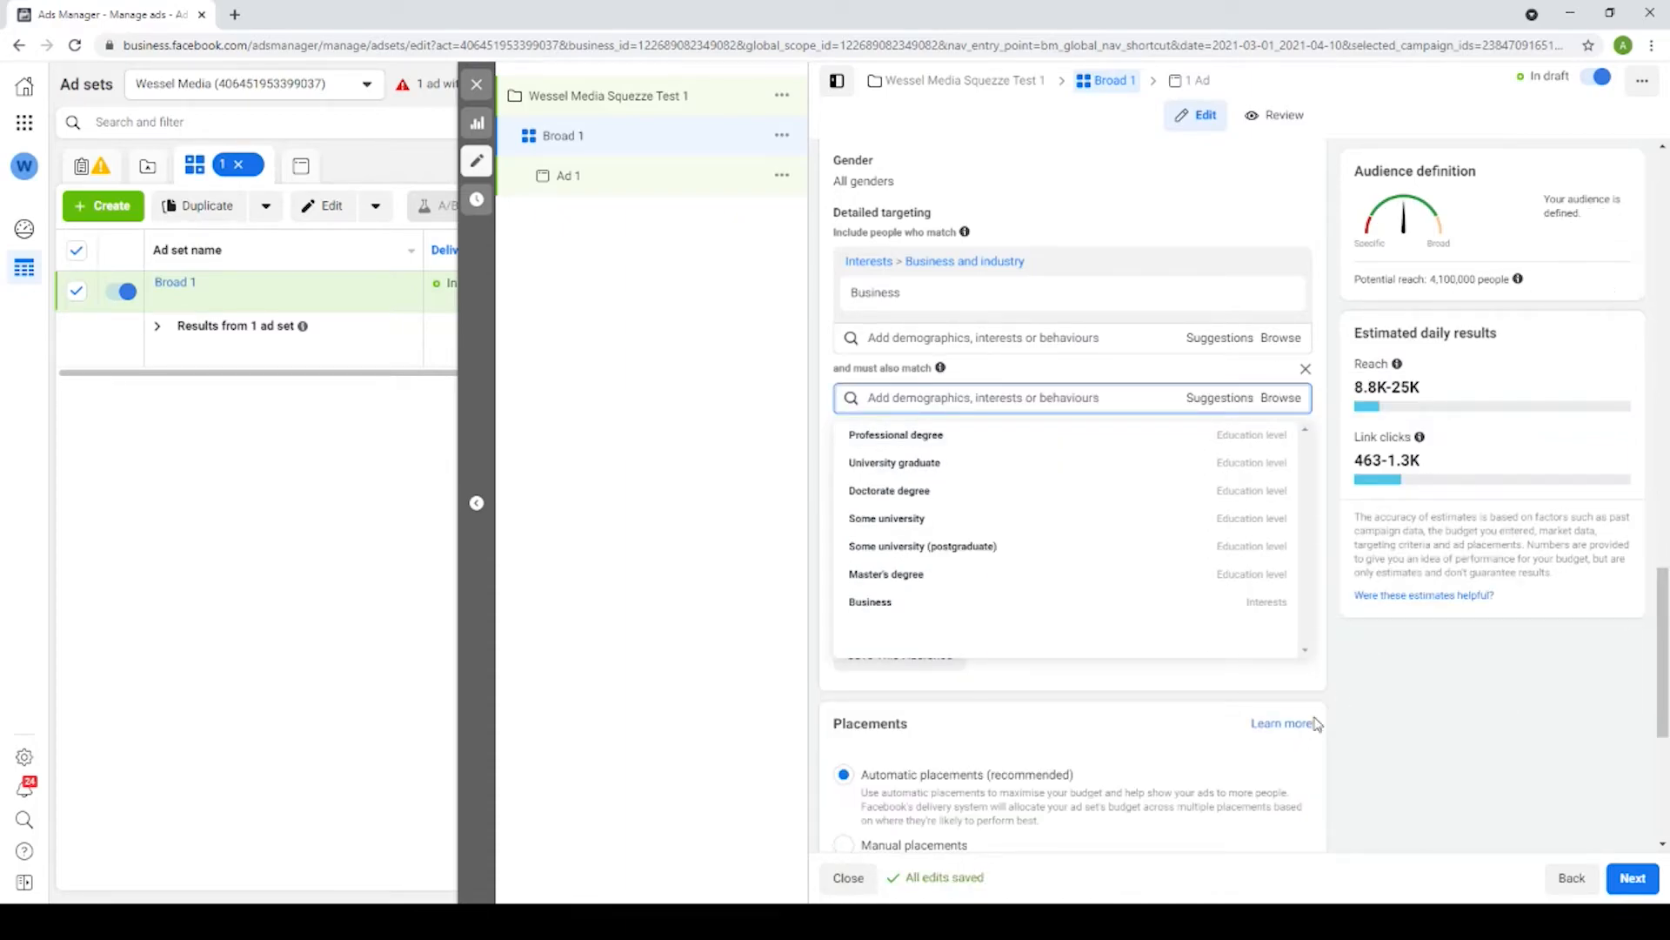
left_click(1160, 675)
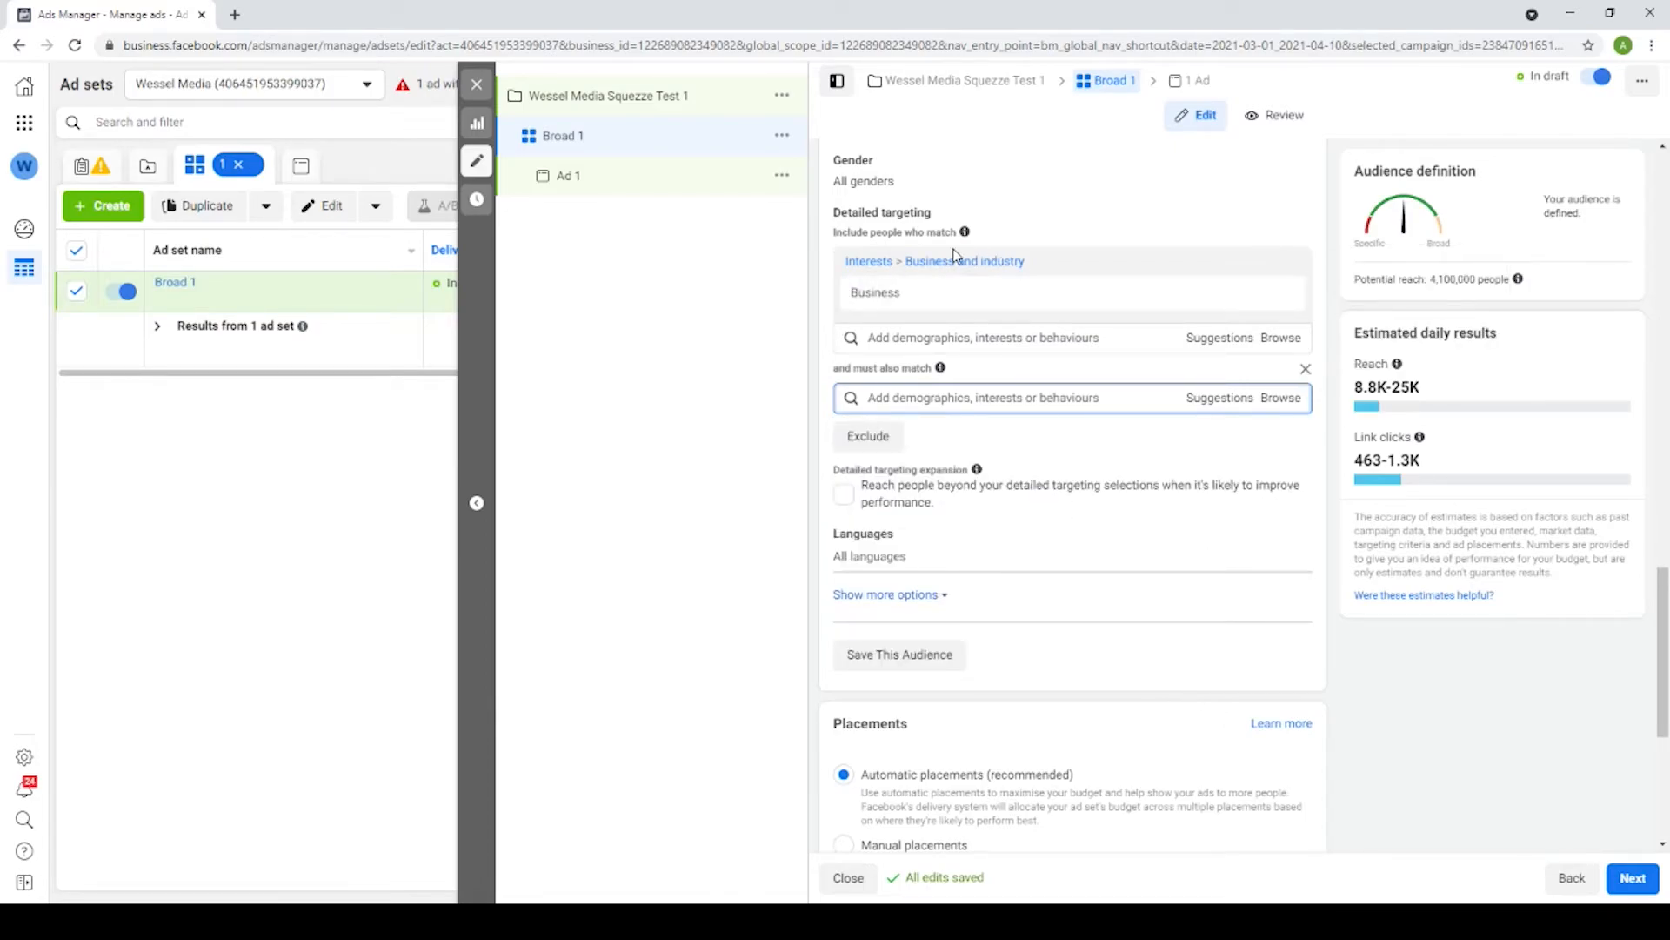
- Switch the ad set to manual placements and deselect the Messenger, Audience Network and Instagram platforms
mouse_move(918, 289)
mouse_move(969, 302)
scroll(1066, 435, "down", 3)
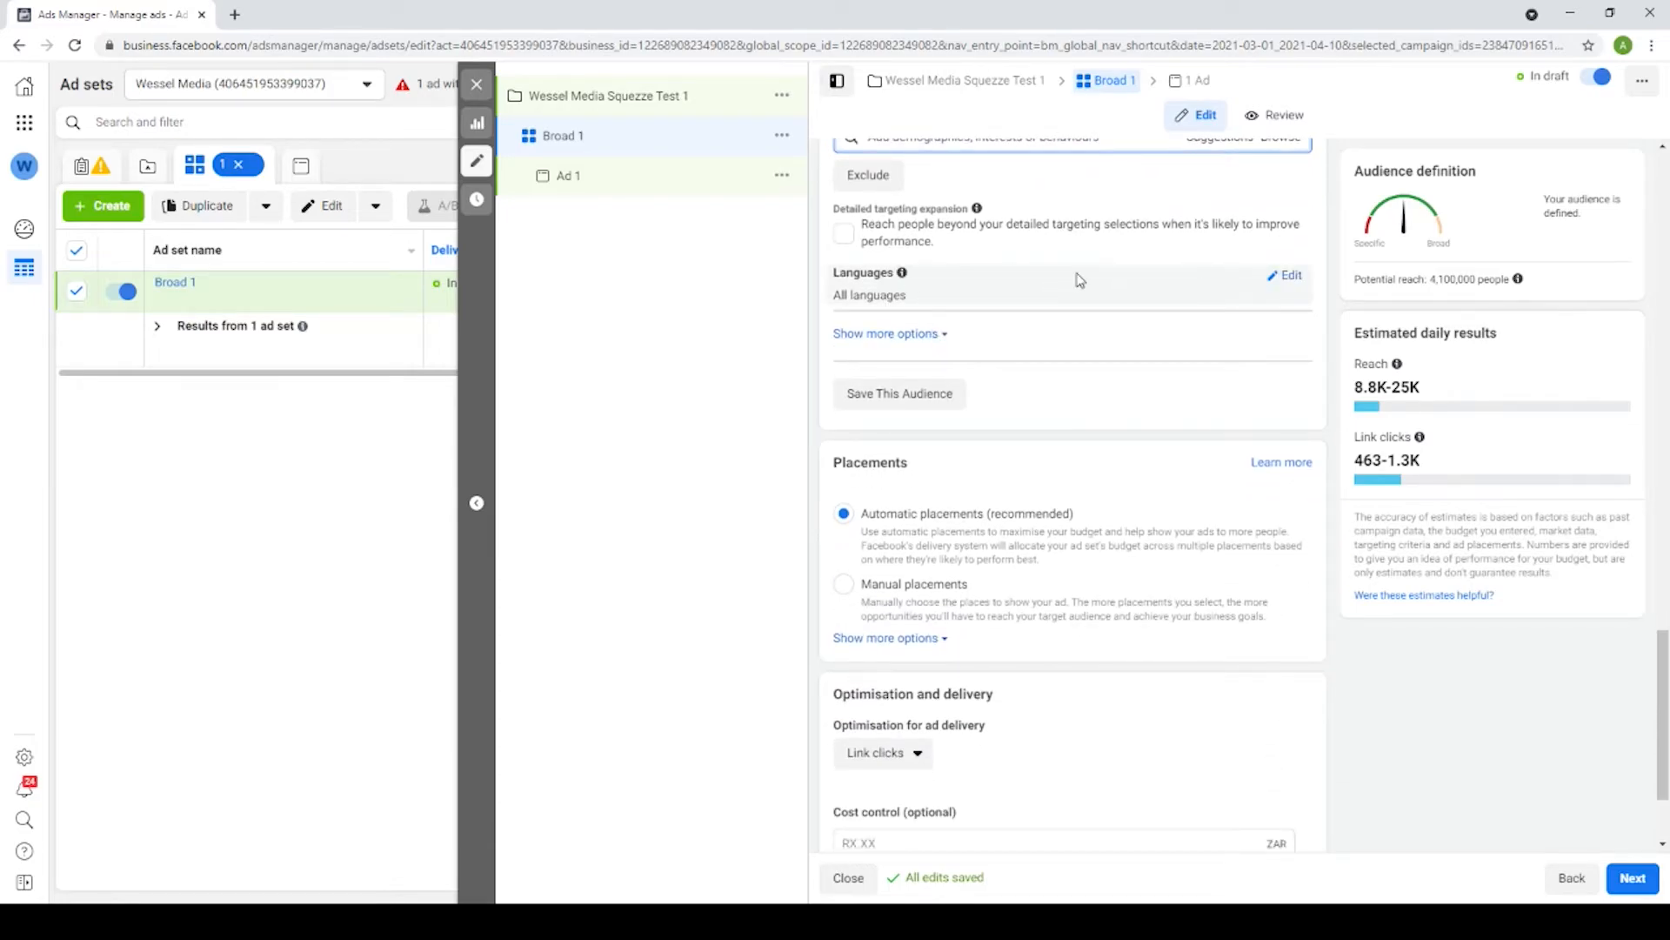
scroll(1037, 269, "down", 2)
scroll(1006, 269, "up", 1)
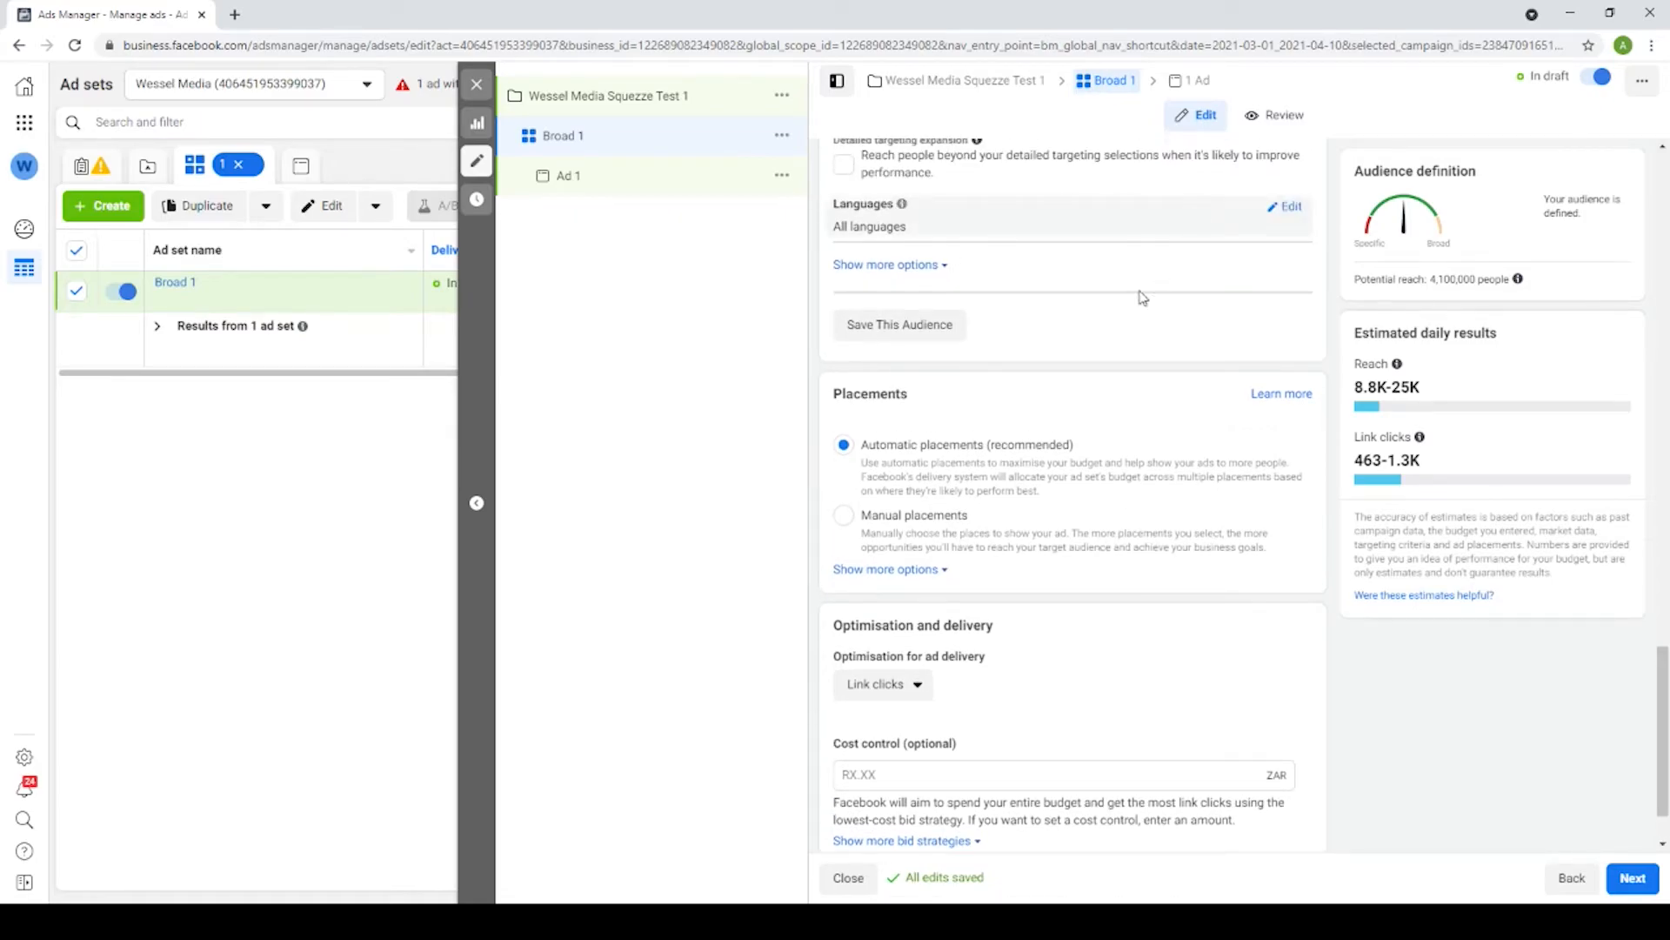
scroll(1142, 297, "down", 1)
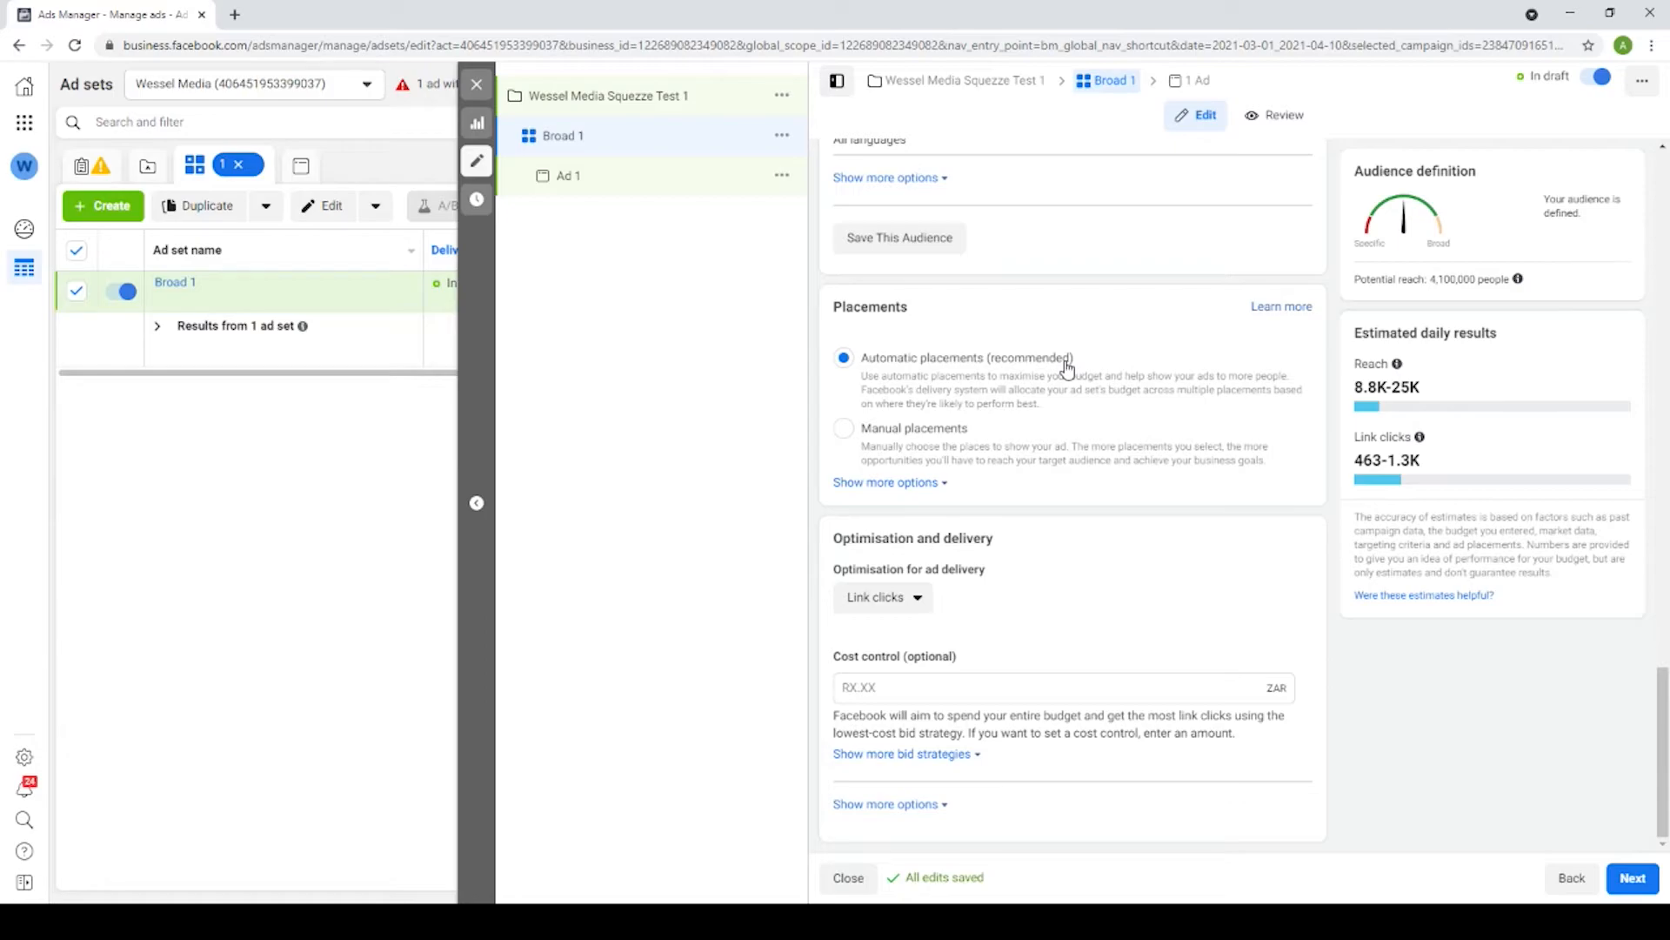
left_click(845, 431)
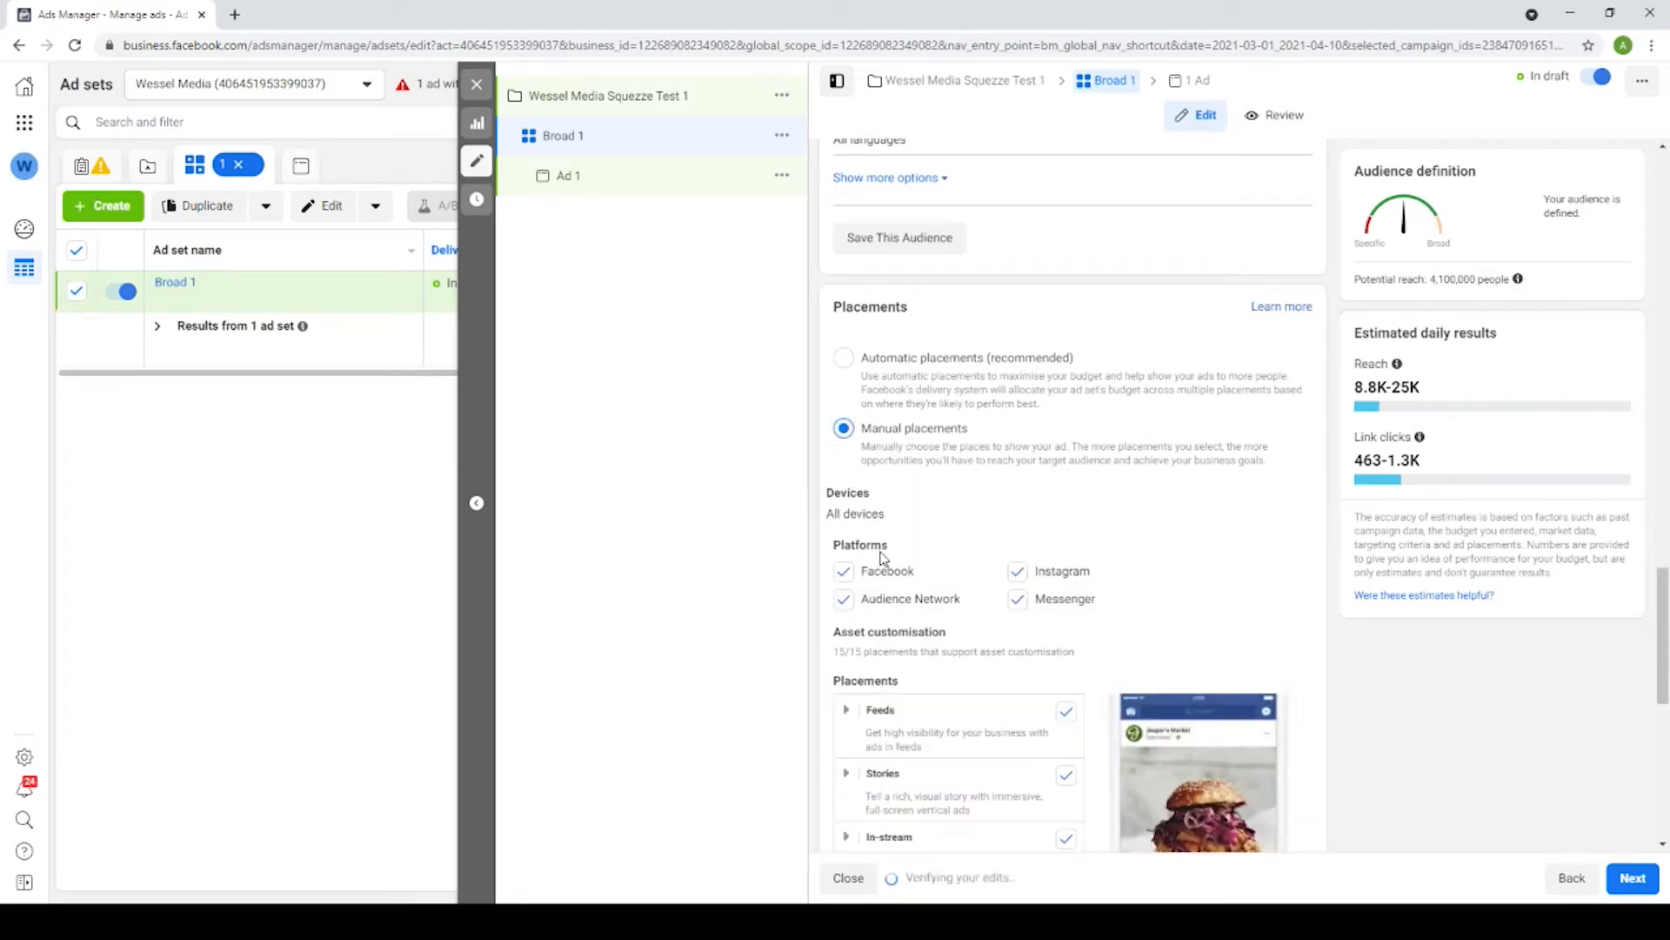
scroll(1040, 498, "down", 4)
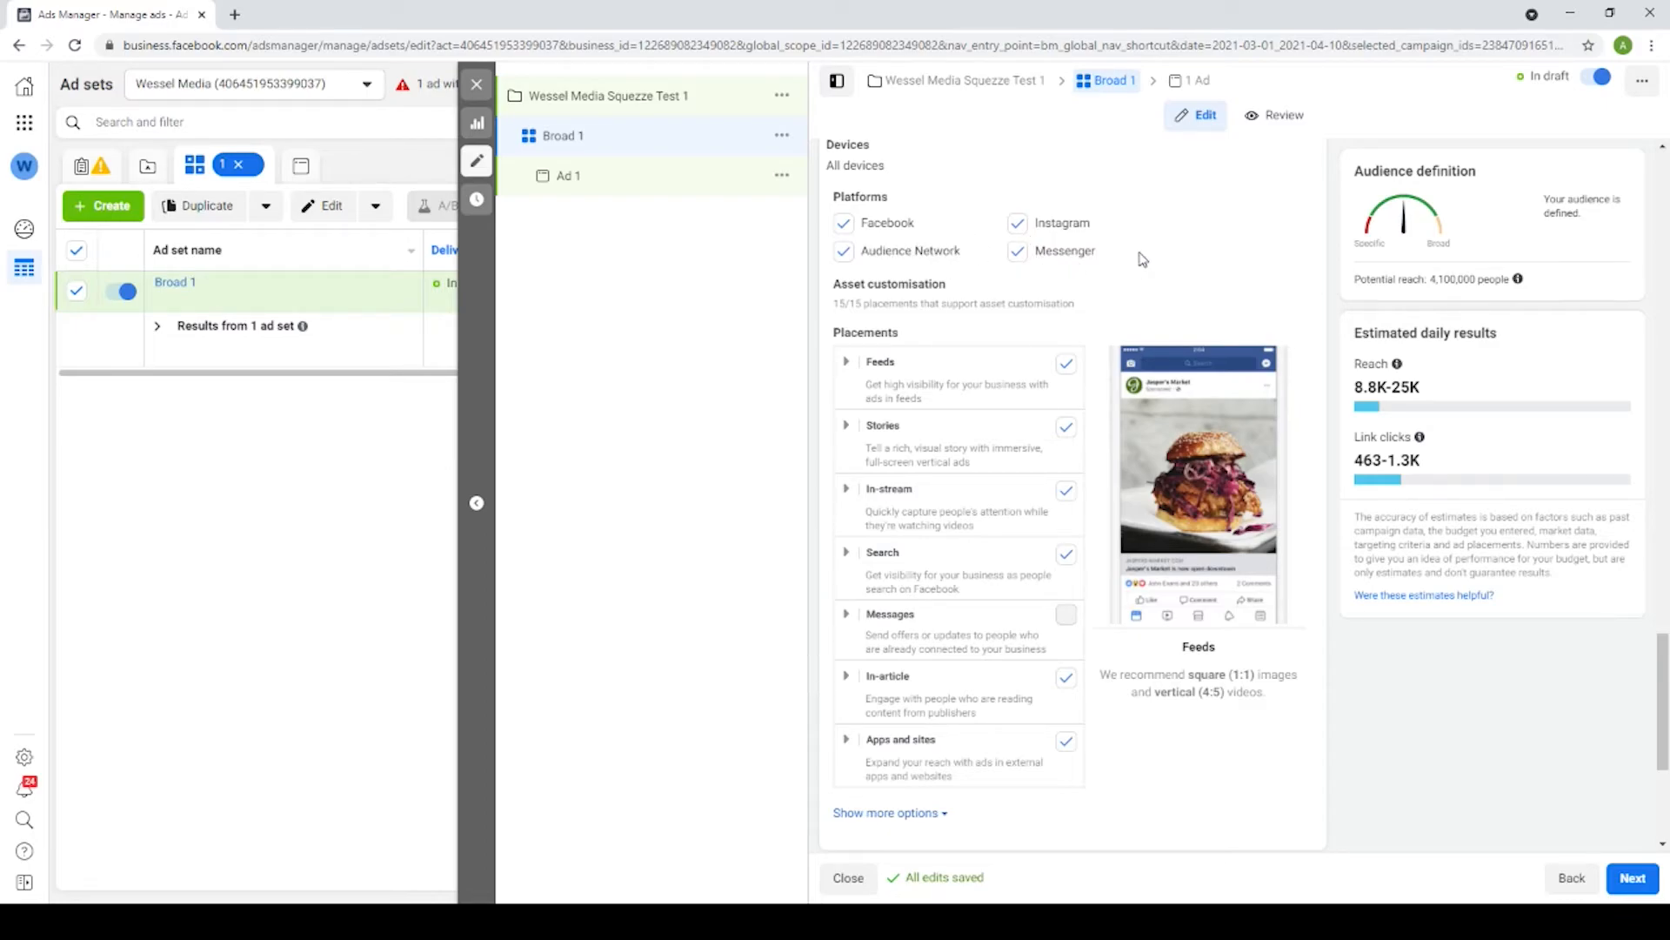
left_click(1018, 252)
left_click(844, 254)
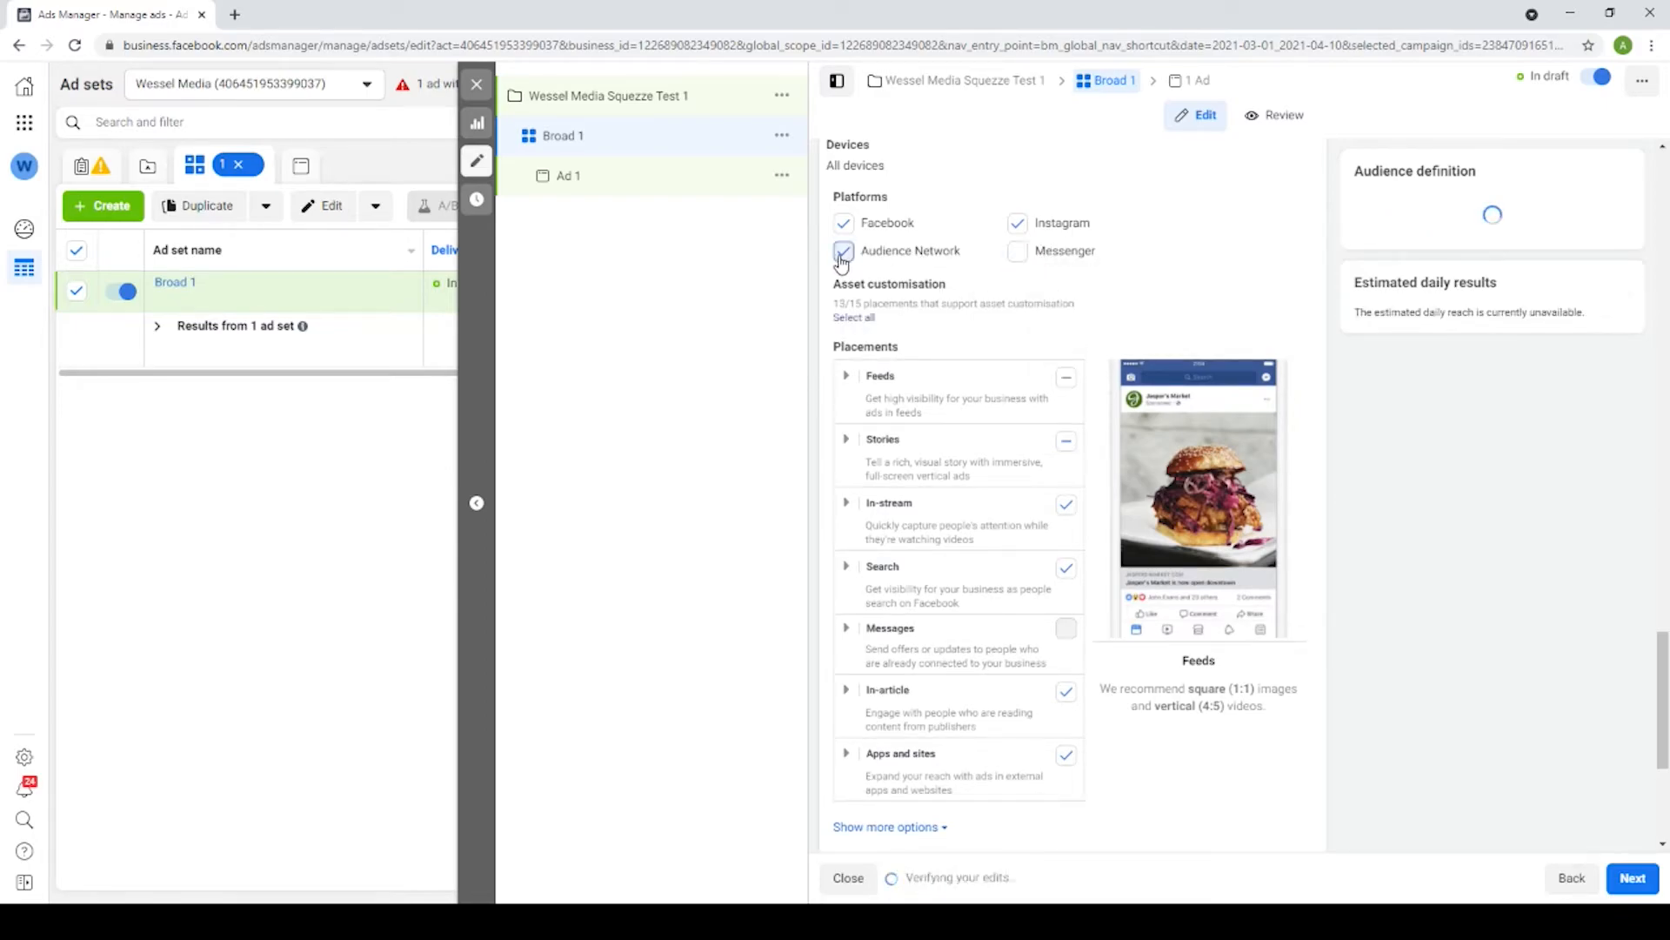
left_click(1018, 225)
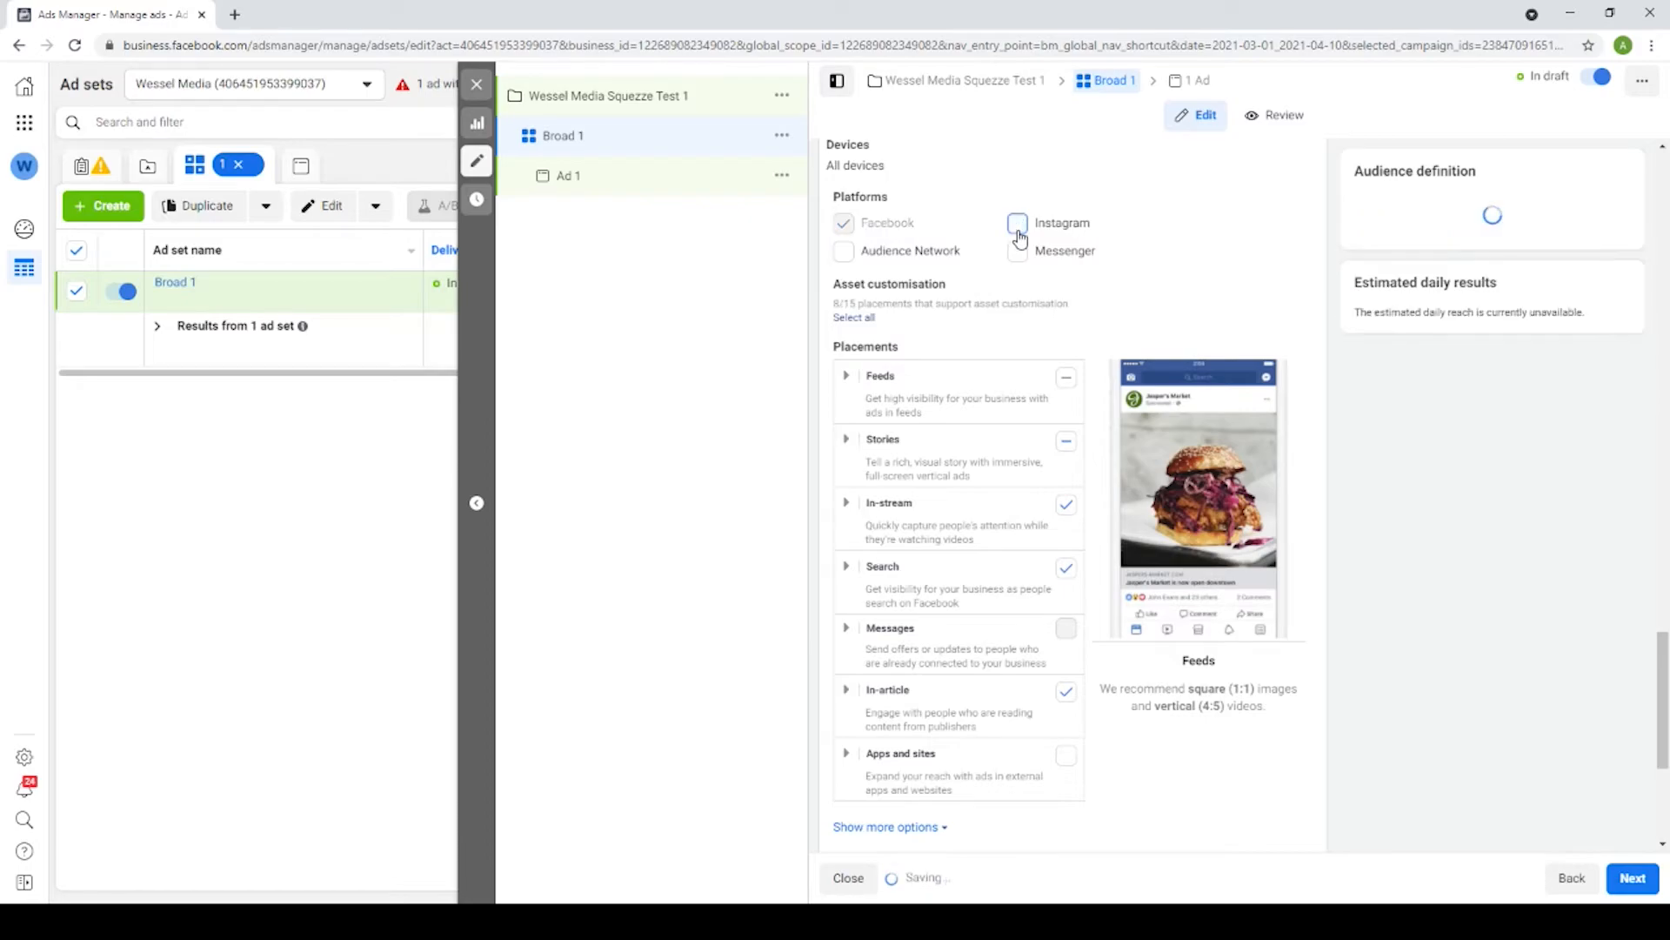
- Limit the placements to Facebook feeds by excluding Stories, In-stream, Search and In-article as well as the Messenger and Instagram platforms
left_click(1066, 378)
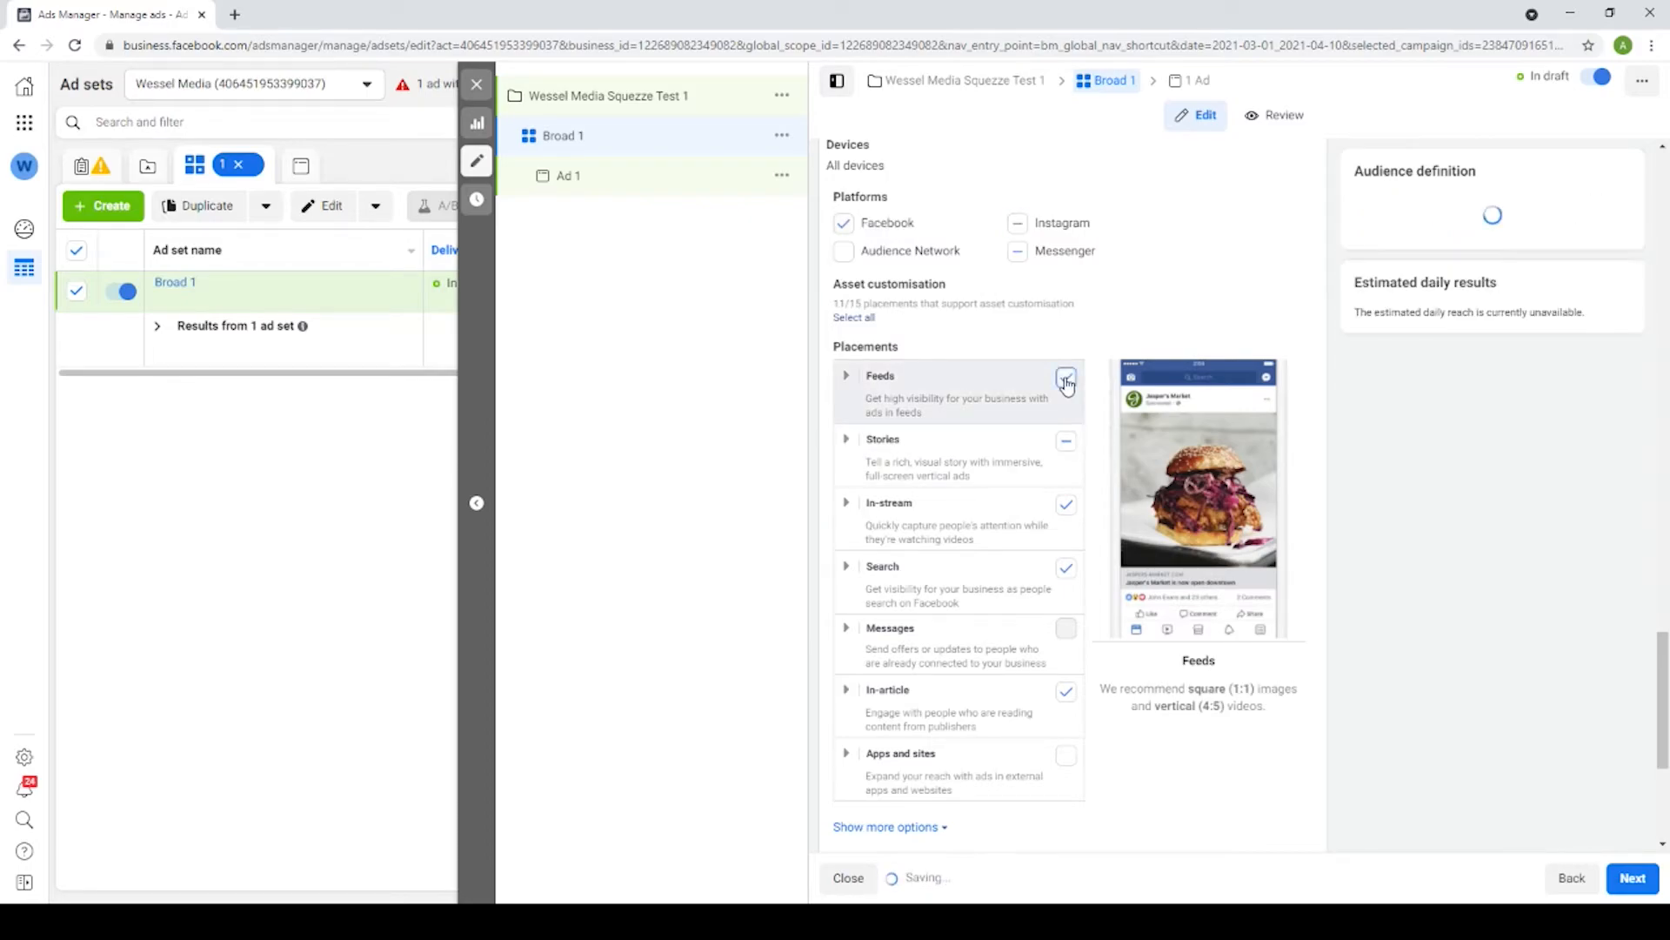
left_click(1066, 441)
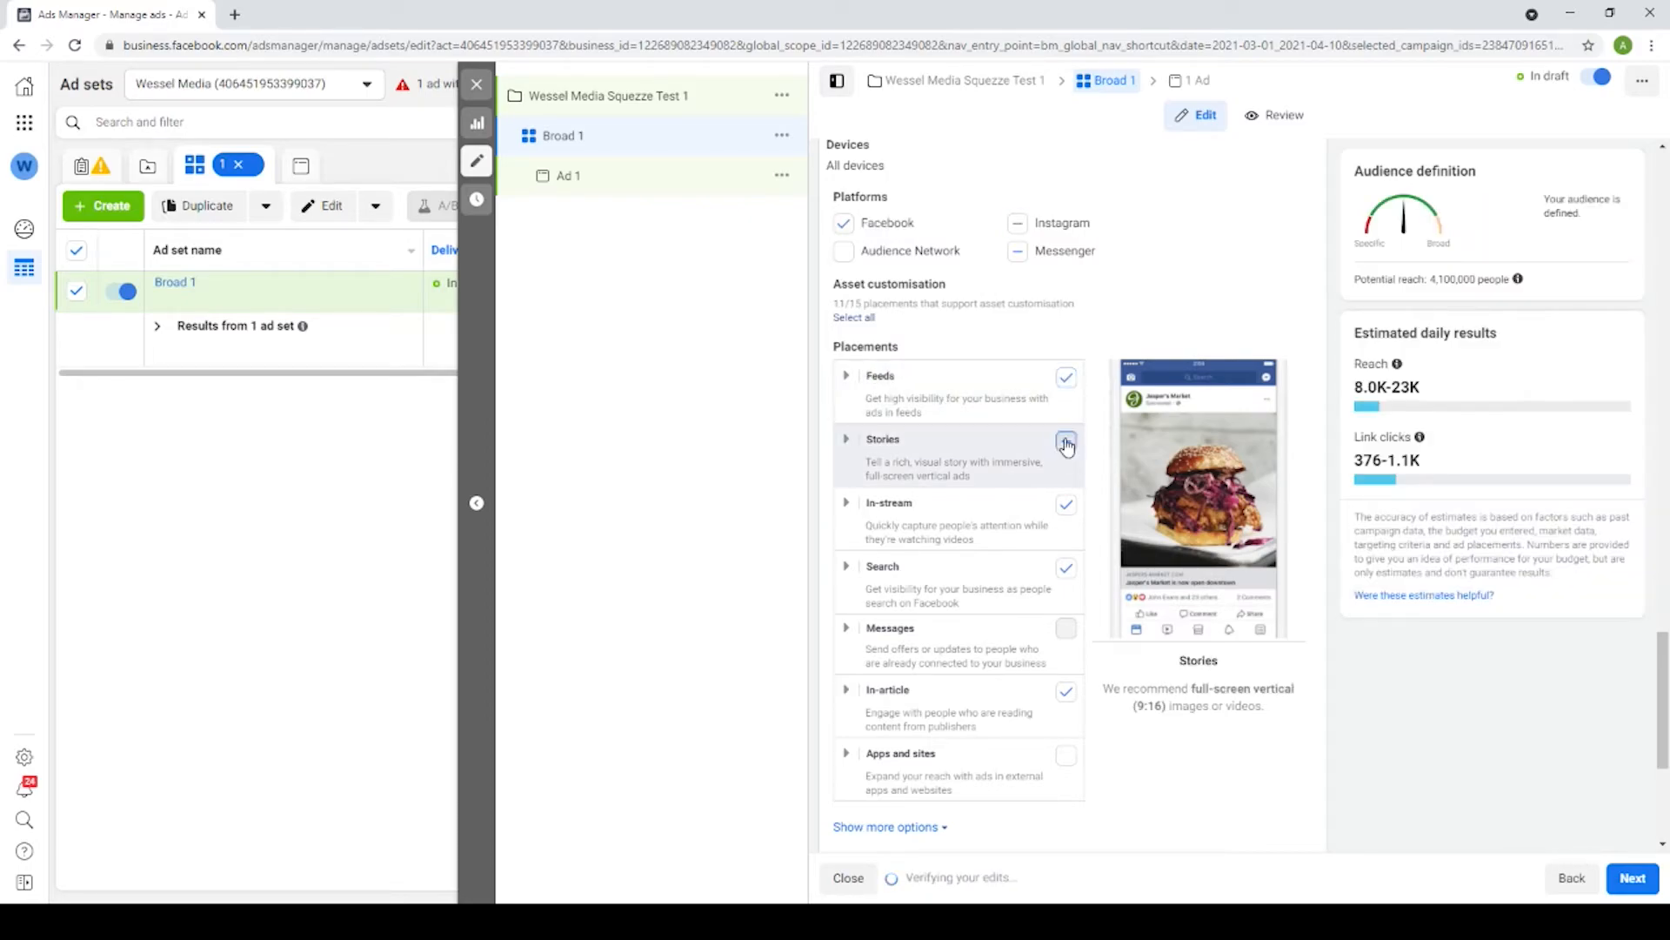
left_click(1065, 441)
left_click(1067, 505)
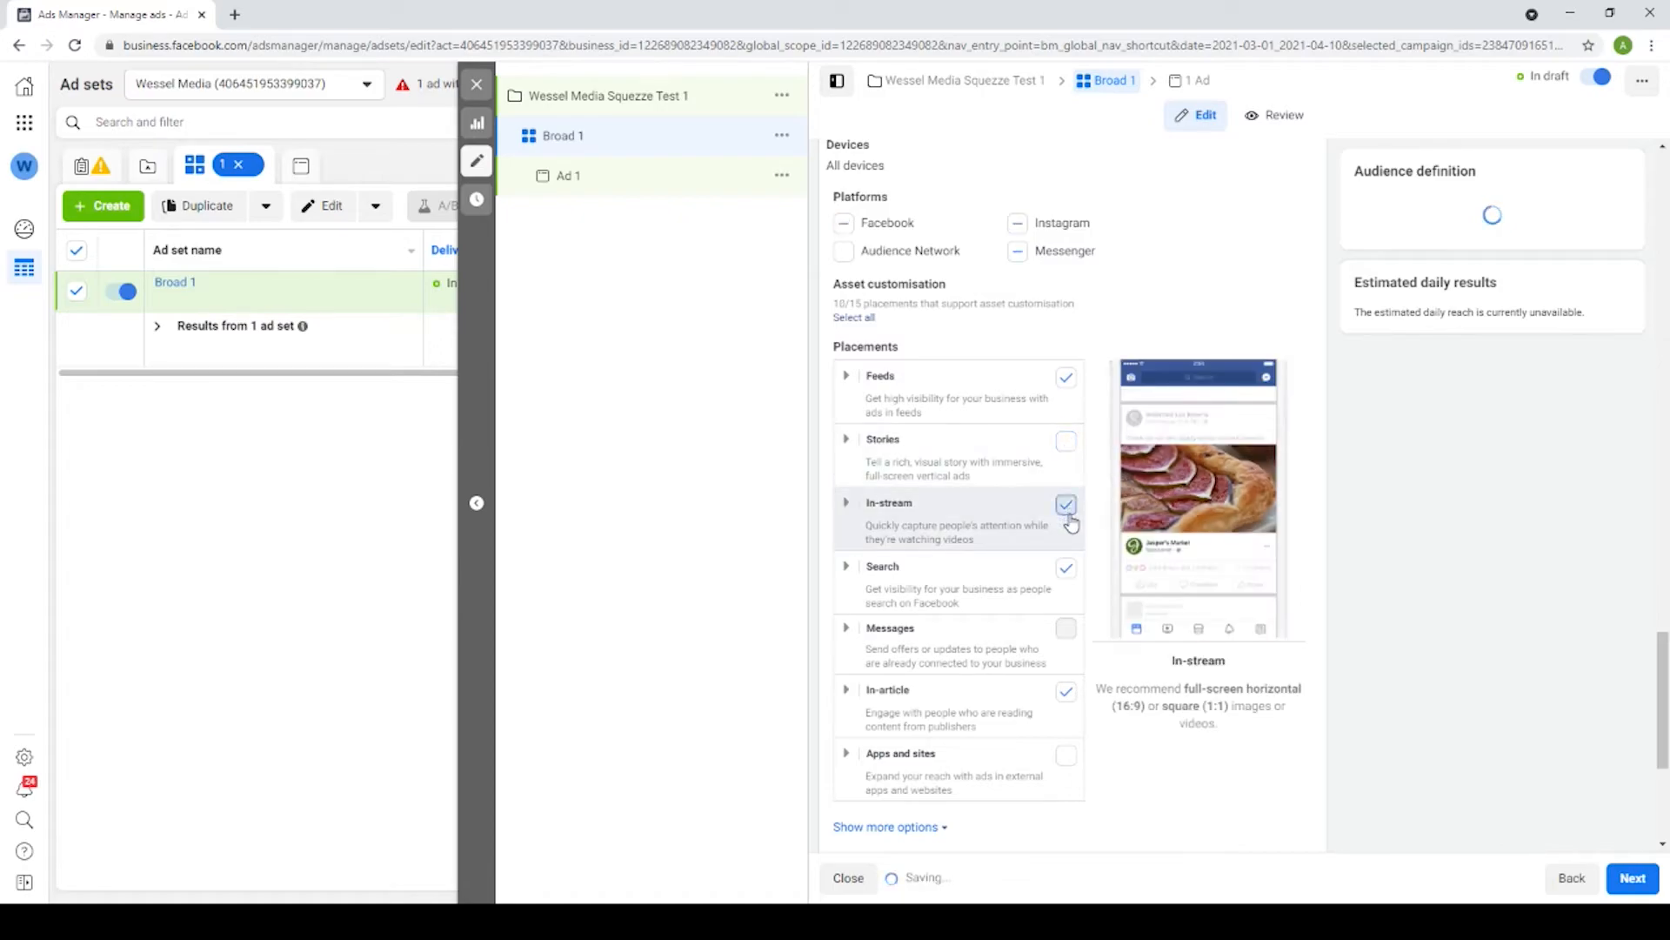
left_click(1067, 570)
left_click(1067, 692)
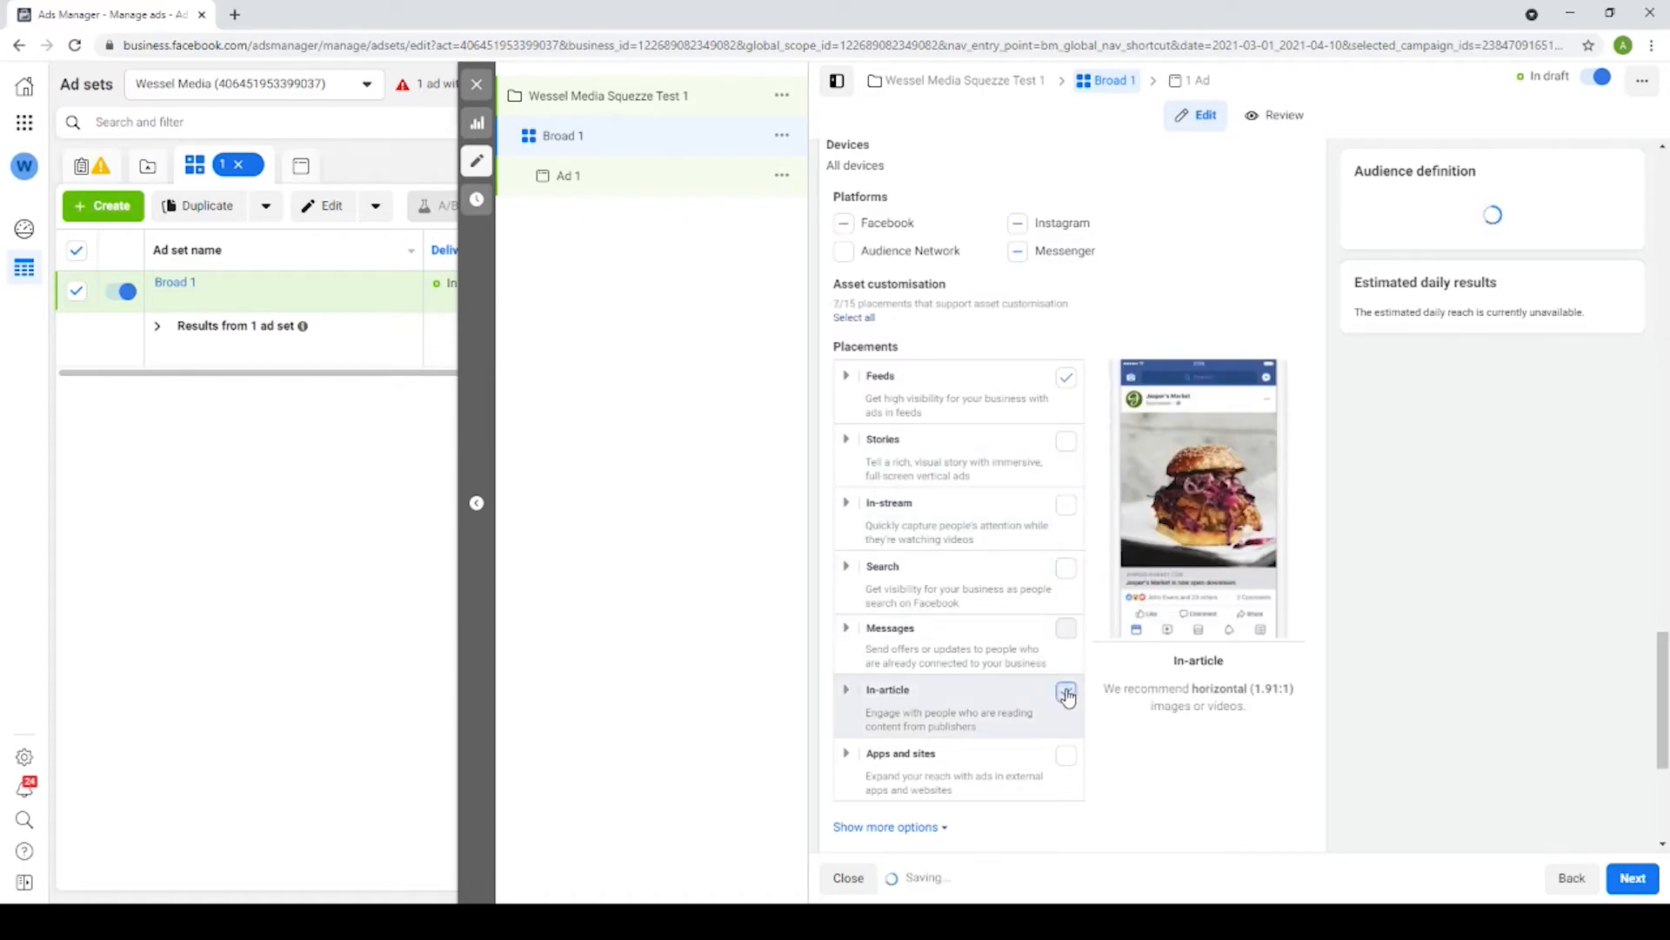
left_click(1017, 252)
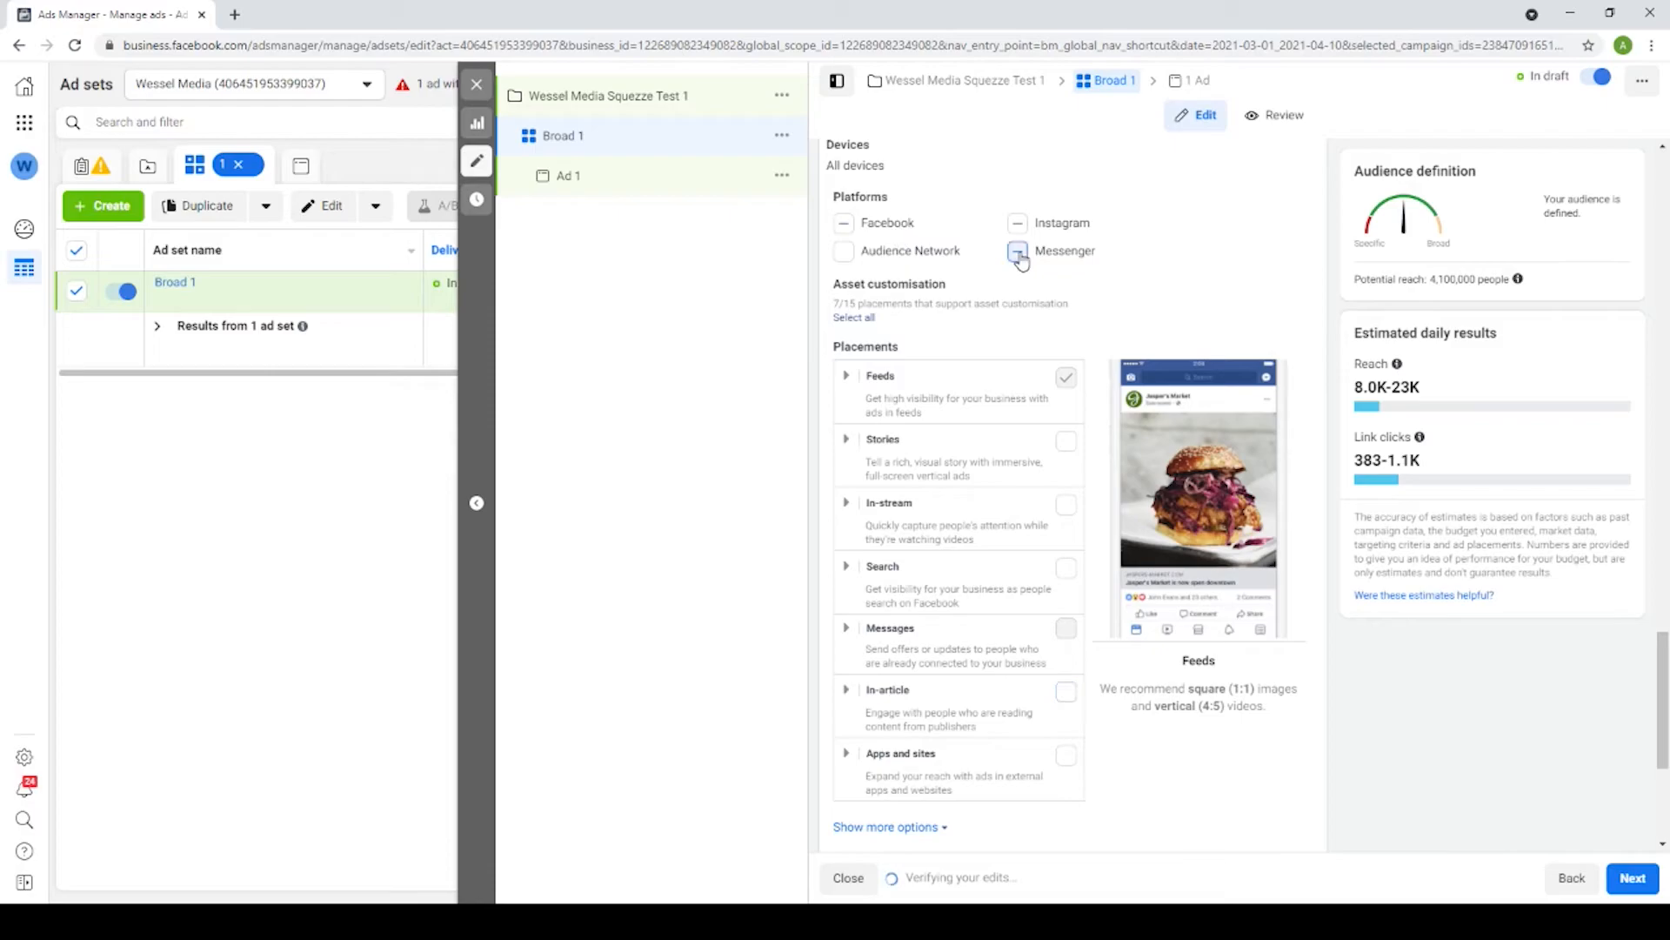
left_click(1018, 224)
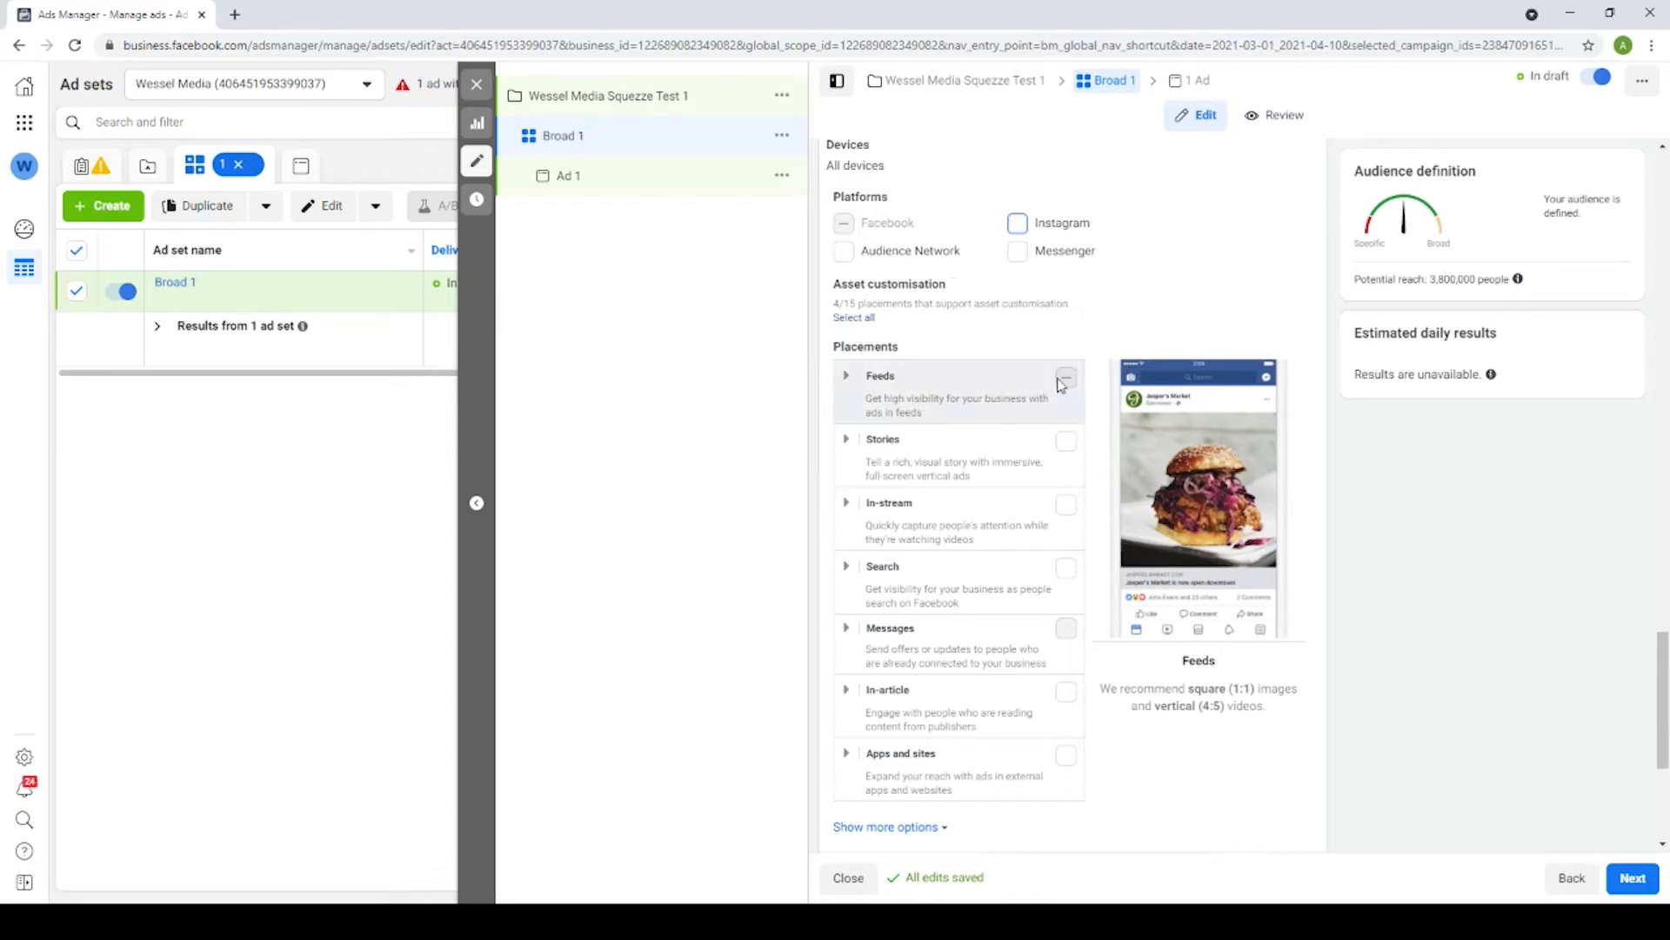
- Choose Link clicks as the optimisation for ad delivery and continue to the setup of Ad 1
scroll(1082, 337, "down", 3)
scroll(1079, 338, "down", 1)
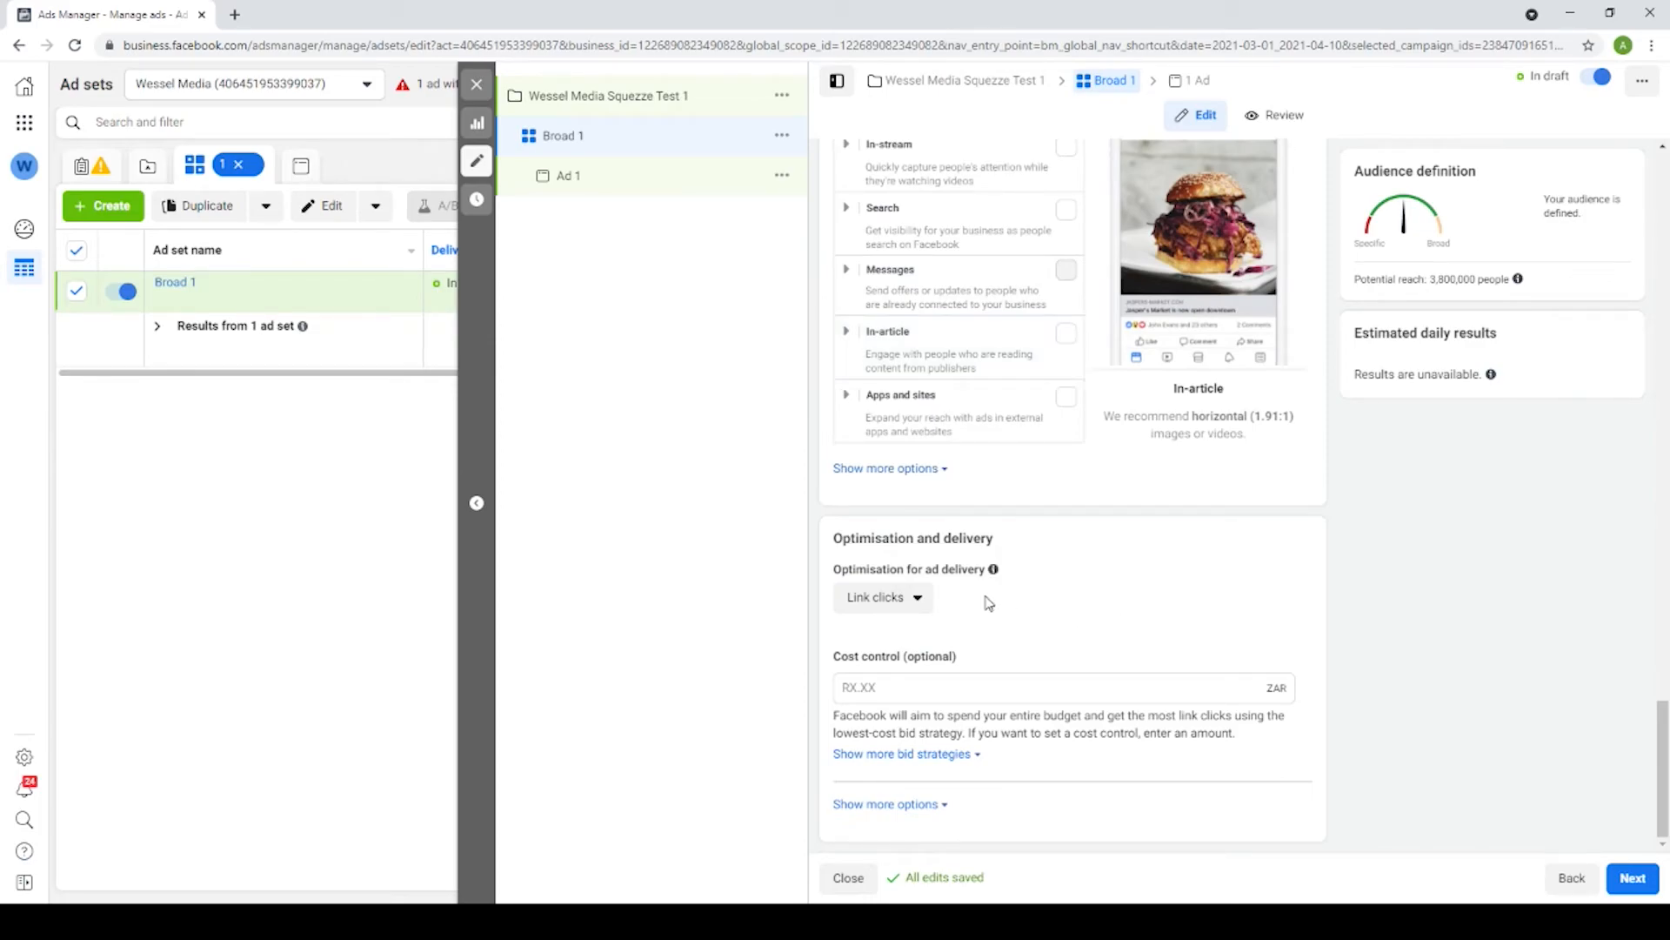
left_click(909, 600)
scroll(922, 644, "down", 1)
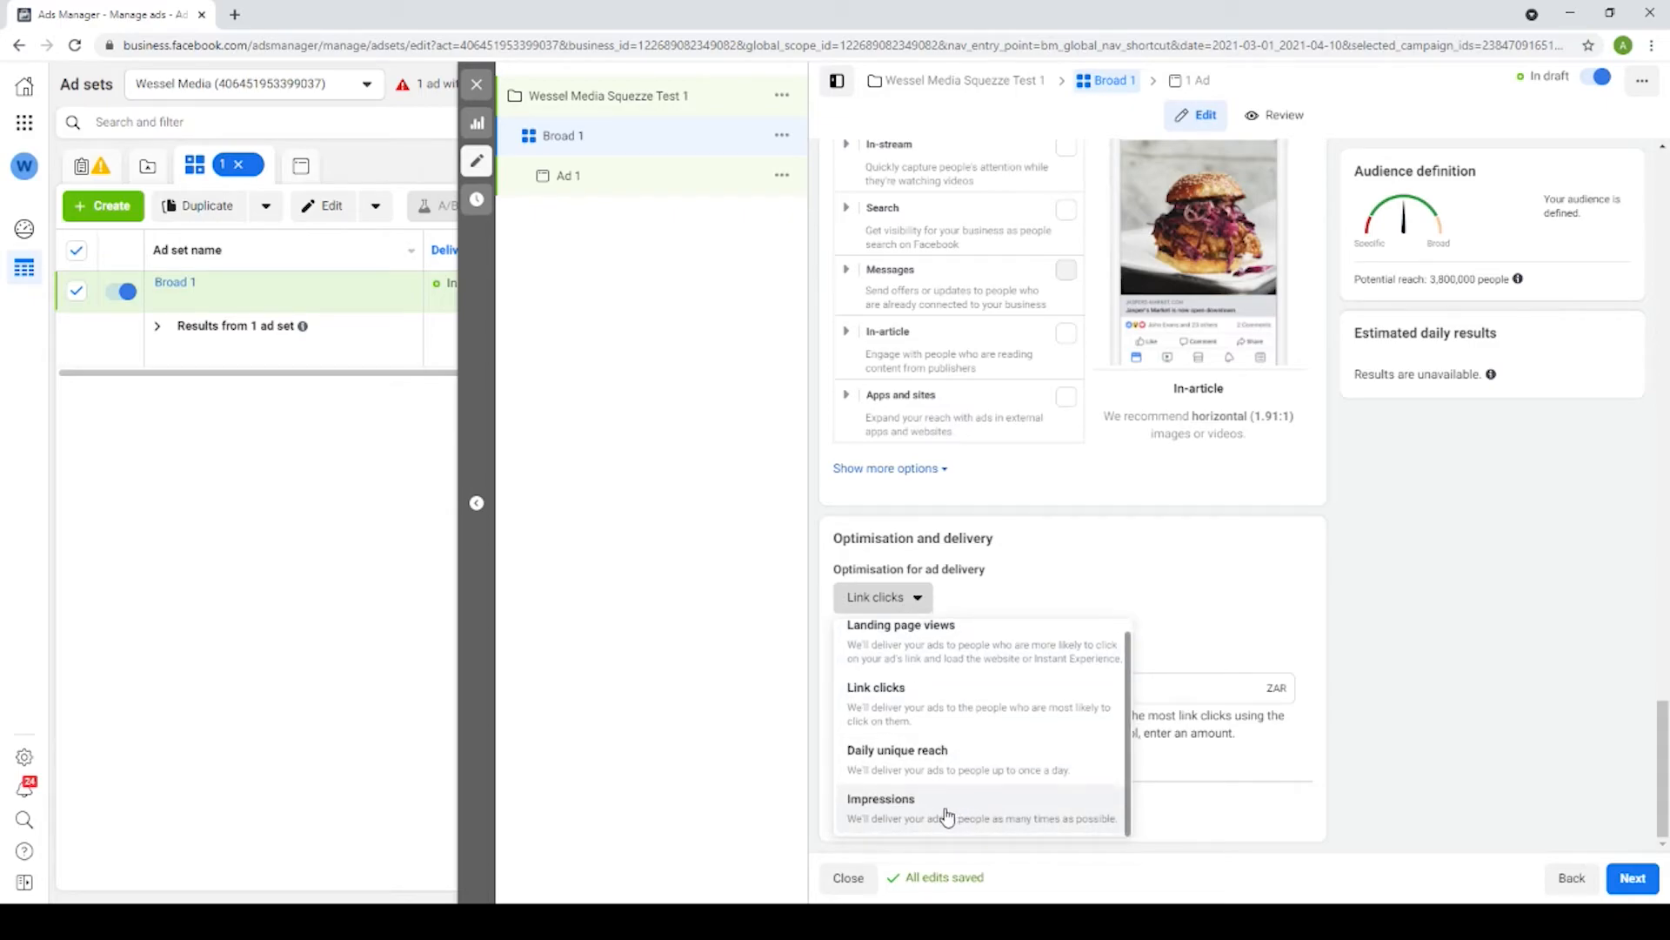
left_click(905, 714)
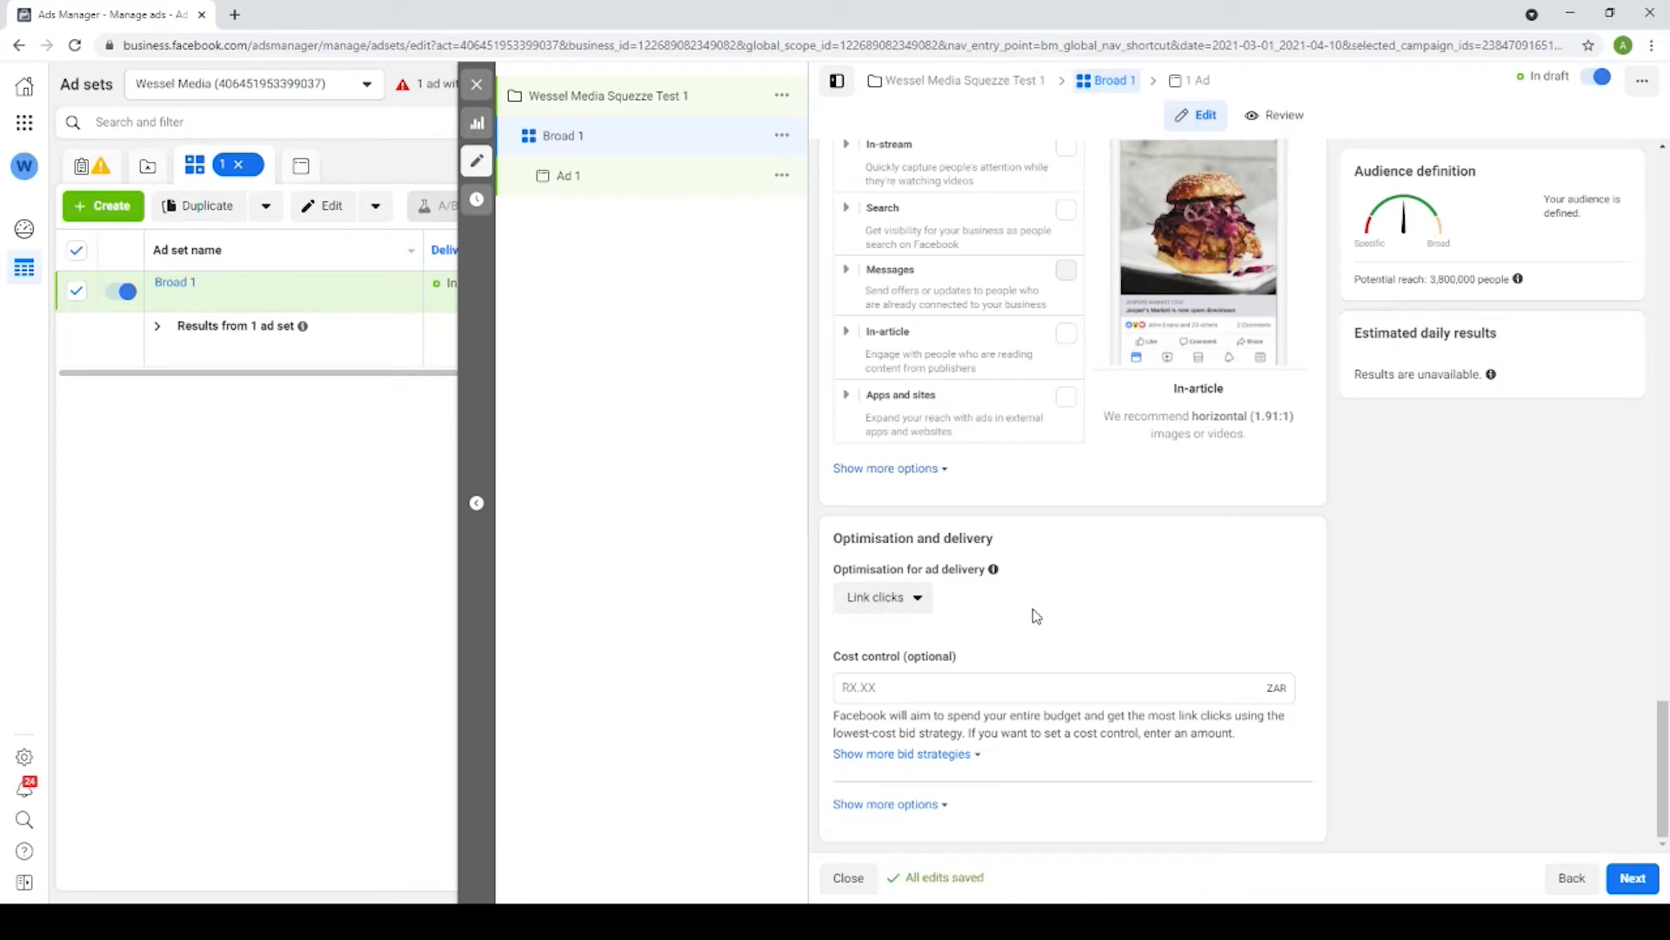
mouse_move(915, 654)
left_click(1633, 881)
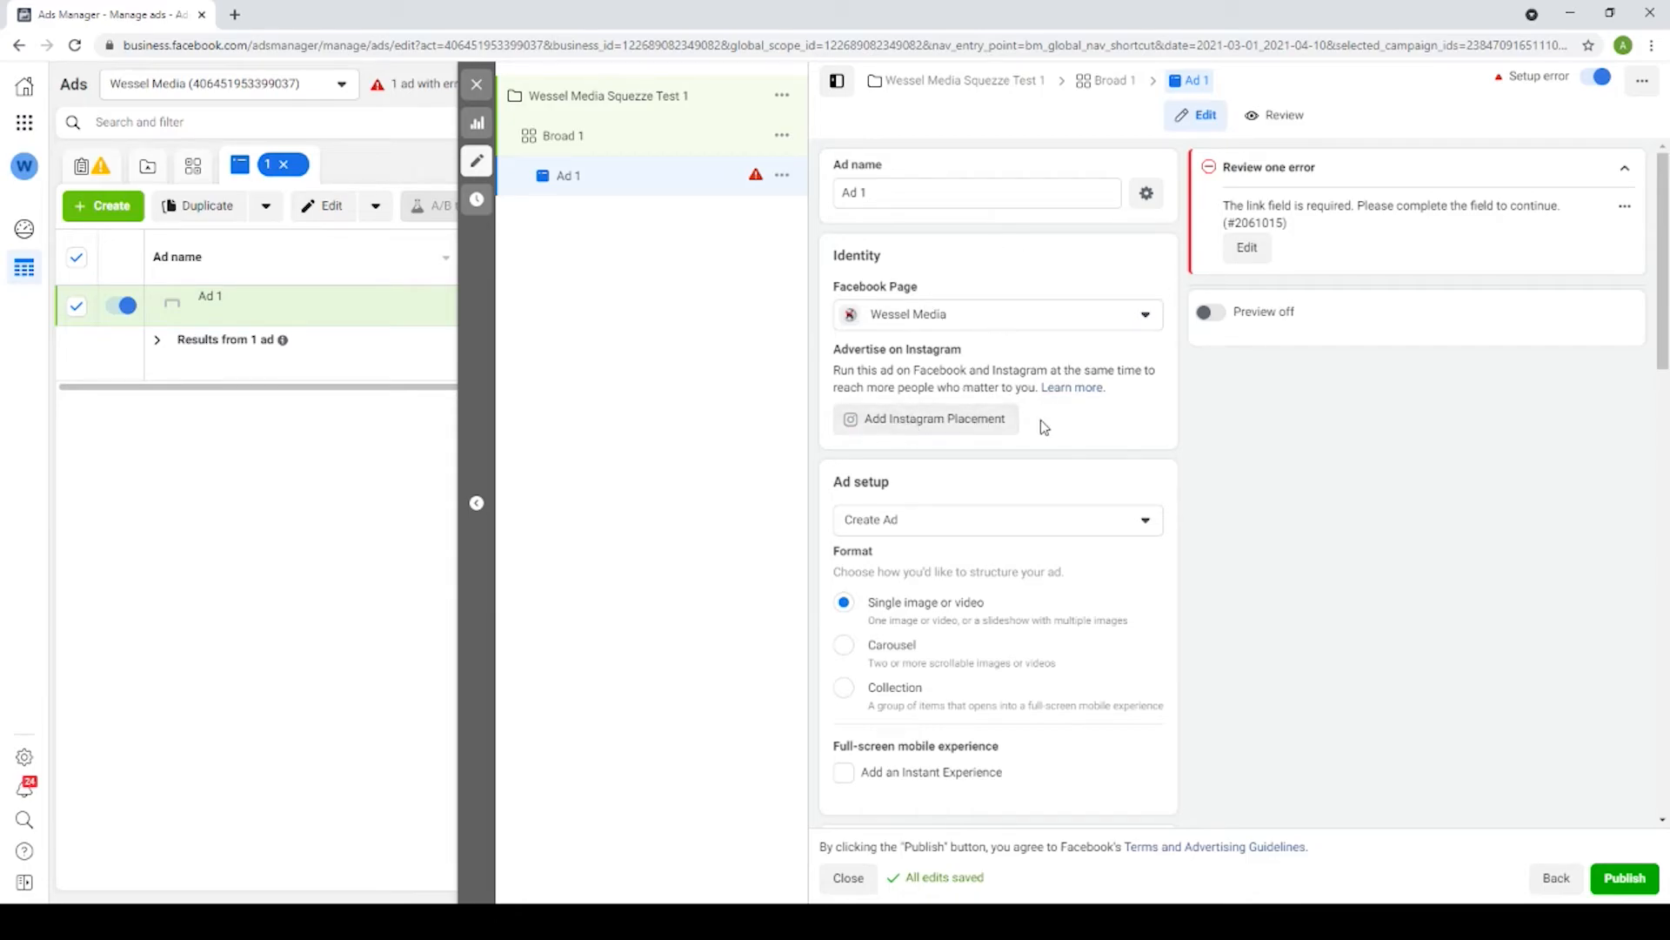
- Add the Wessel Media logo image as the media for the single-image ad
scroll(1042, 420, "down", 2)
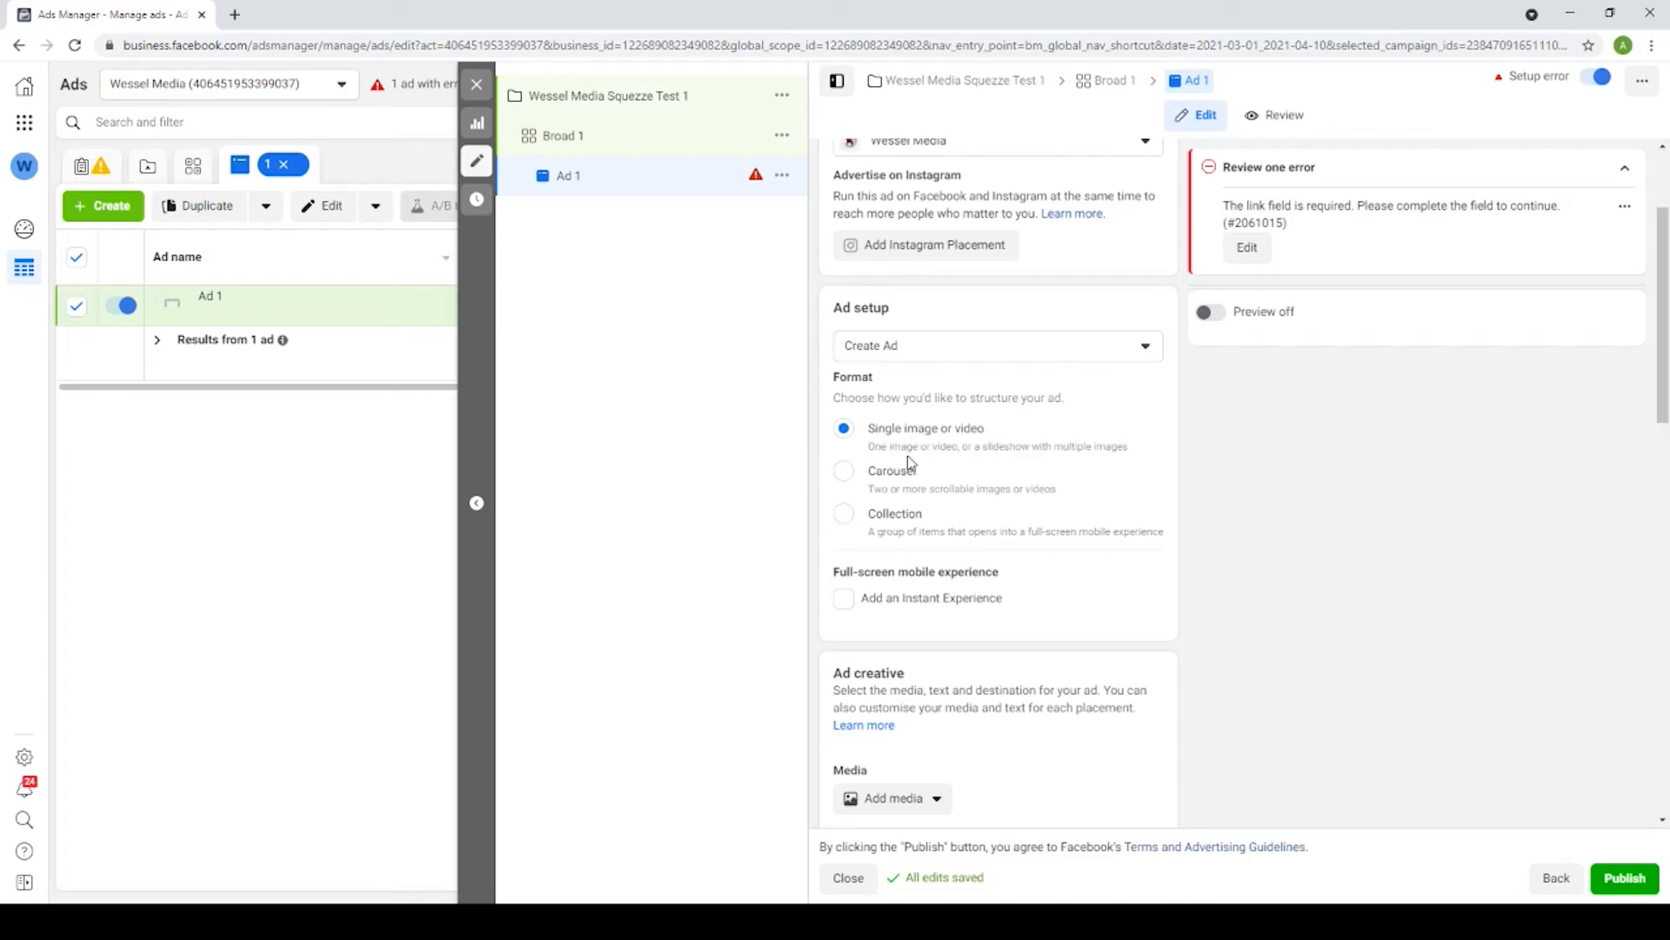
scroll(913, 466, "down", 5)
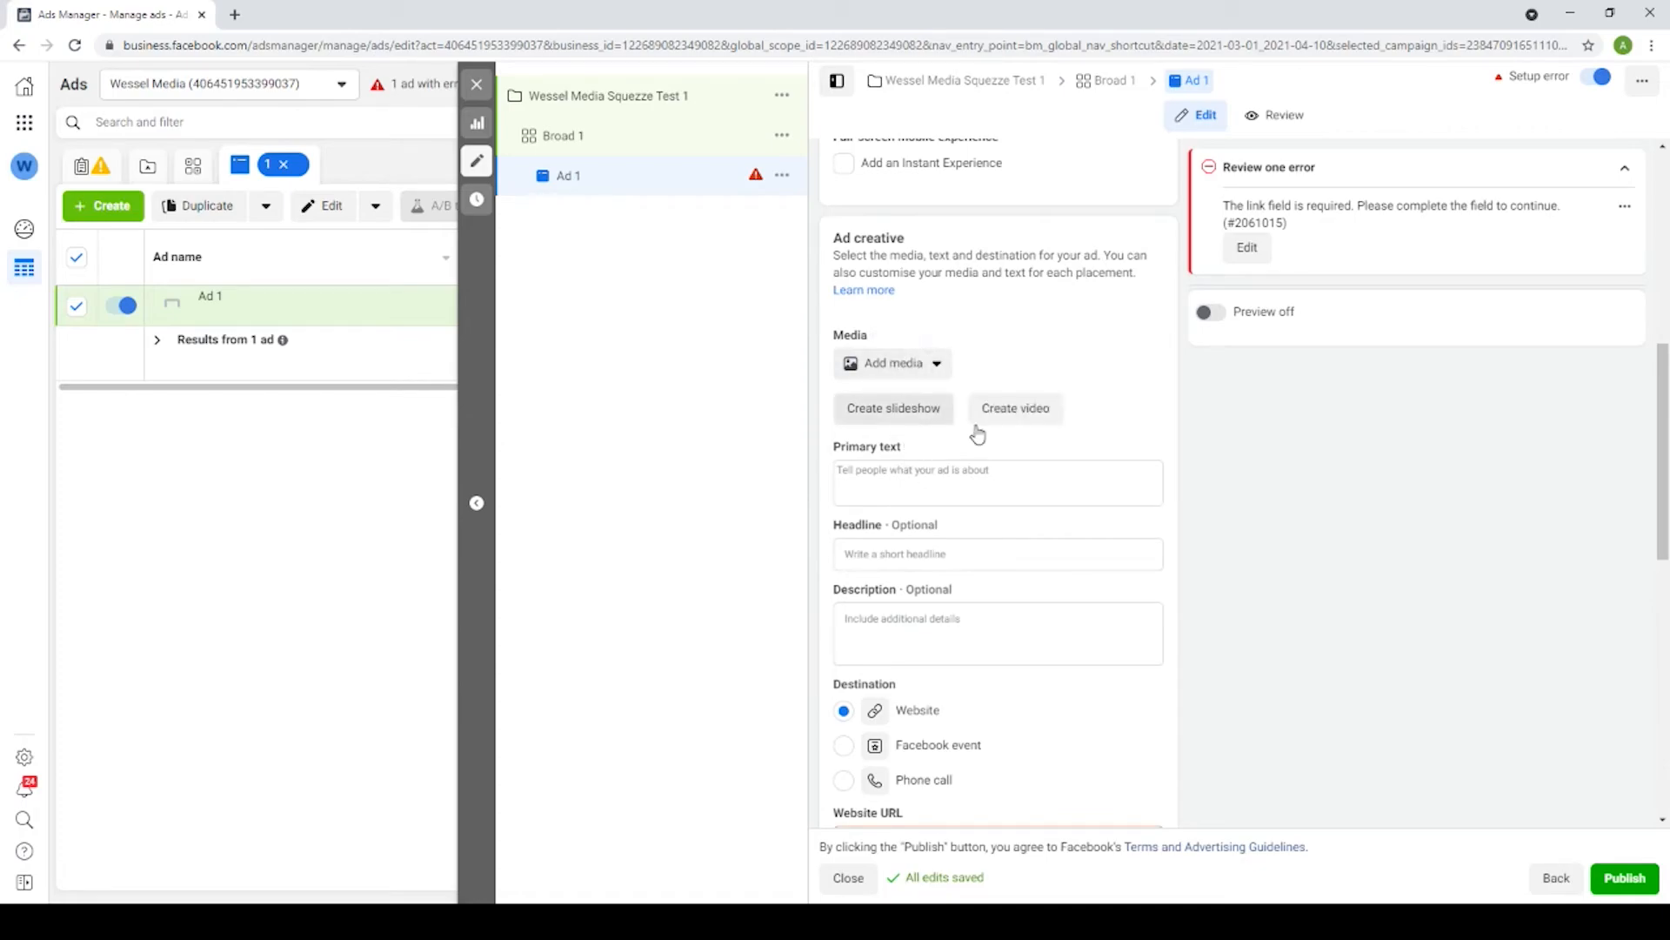
left_click(897, 363)
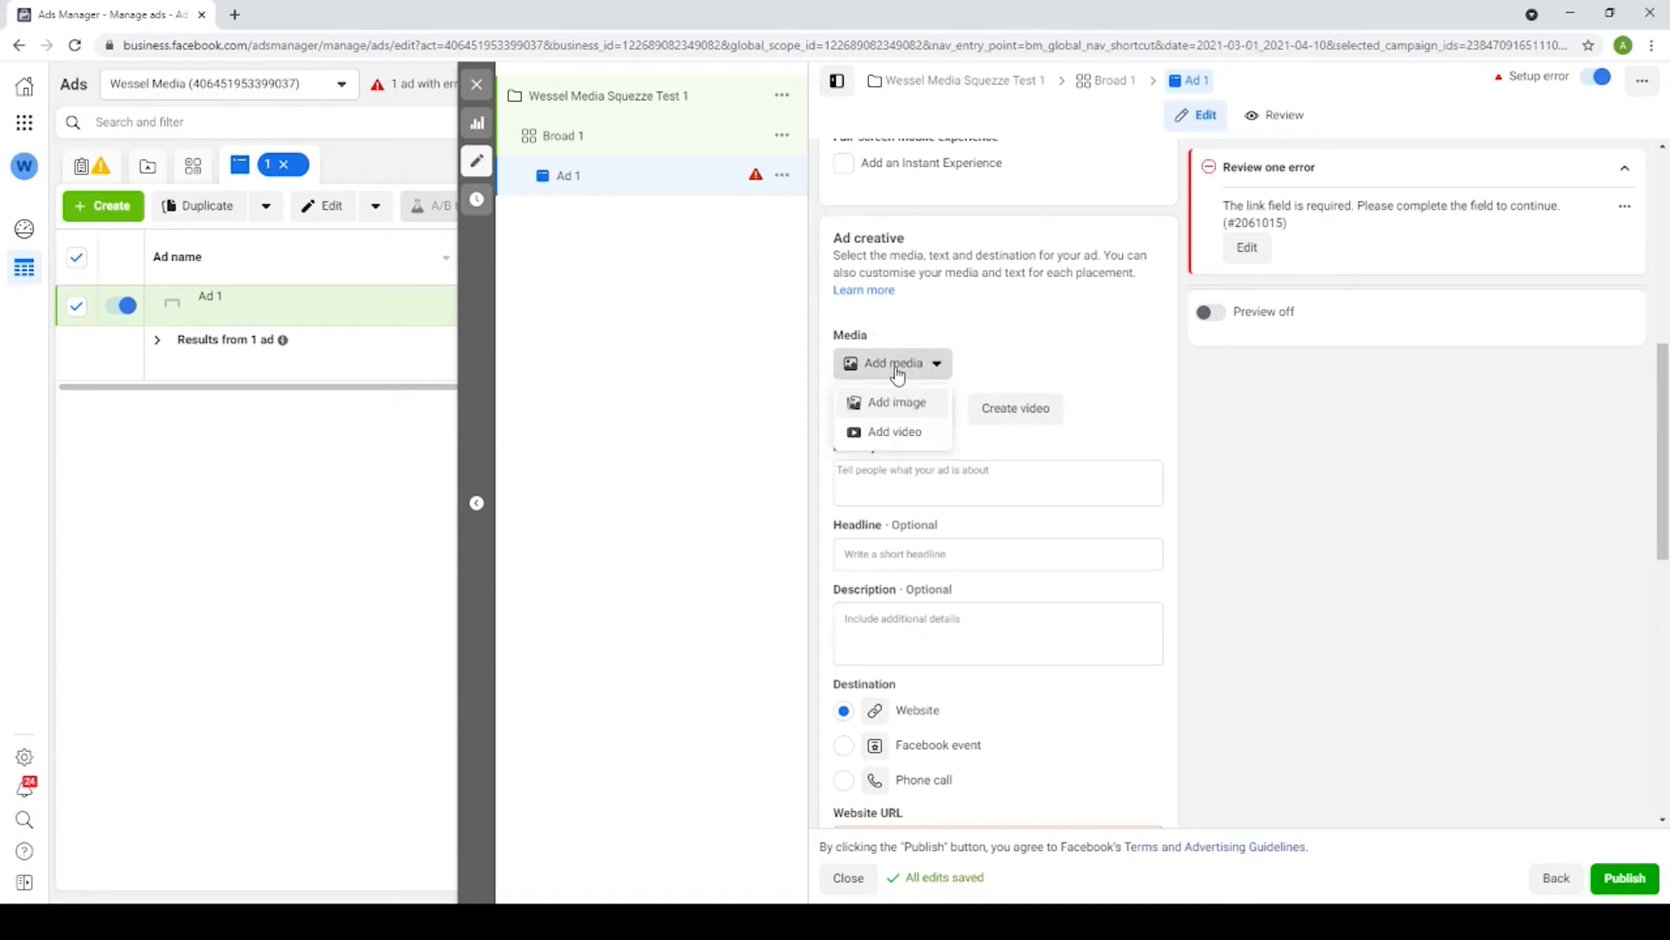
left_click(928, 409)
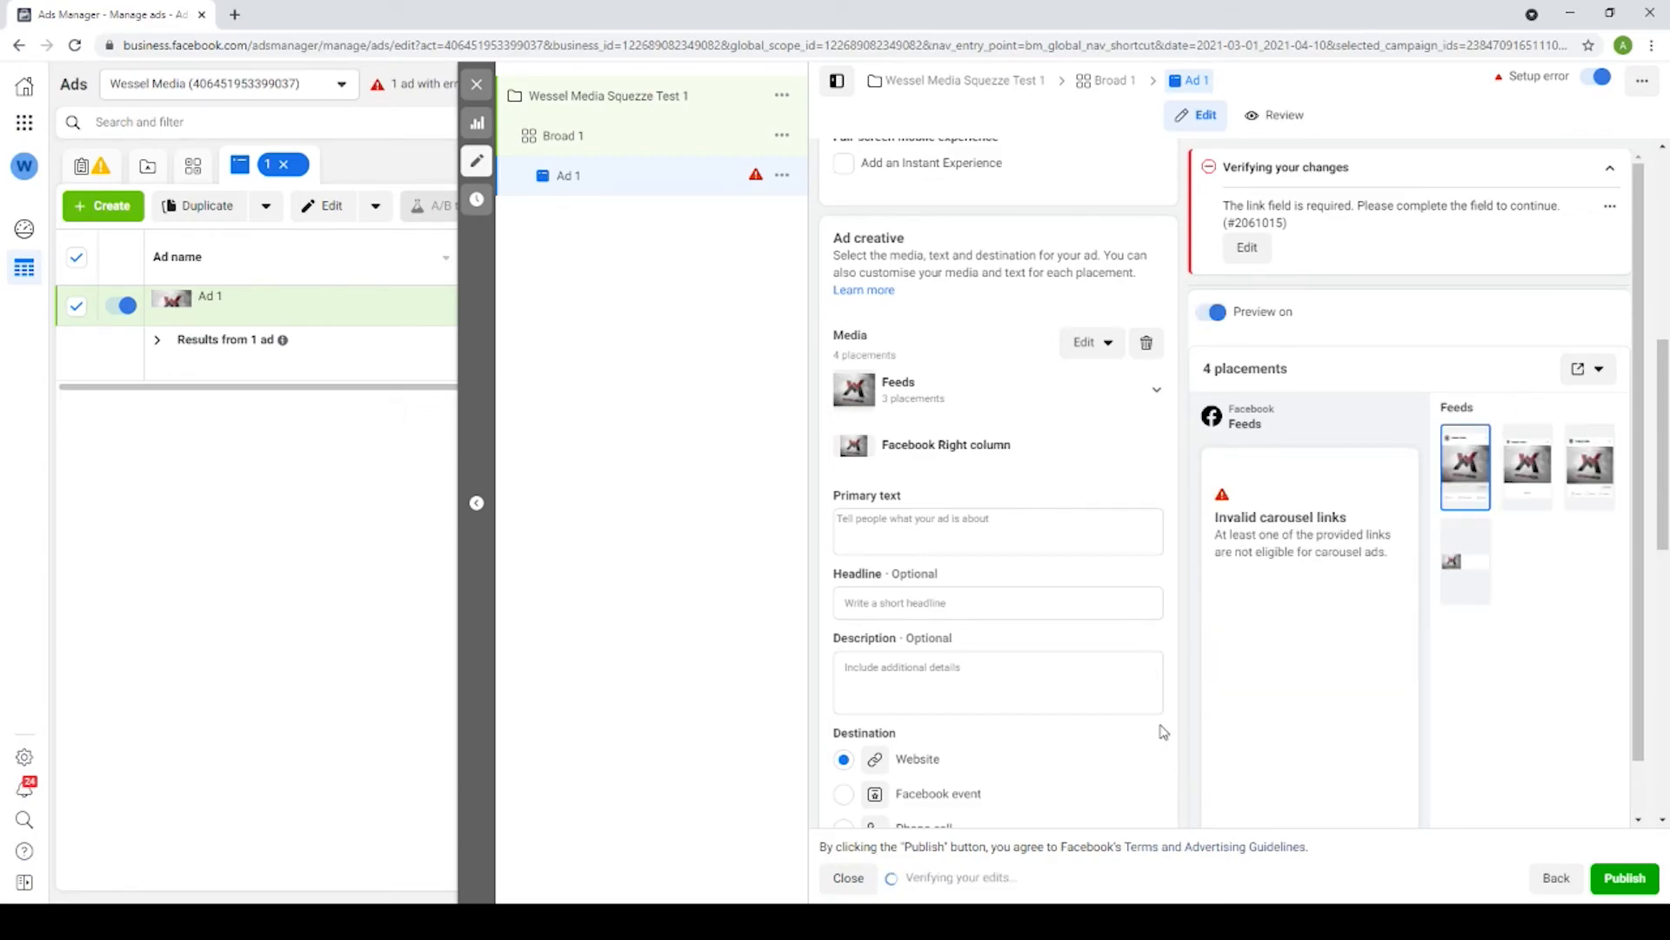
scroll(1053, 492, "down", 5)
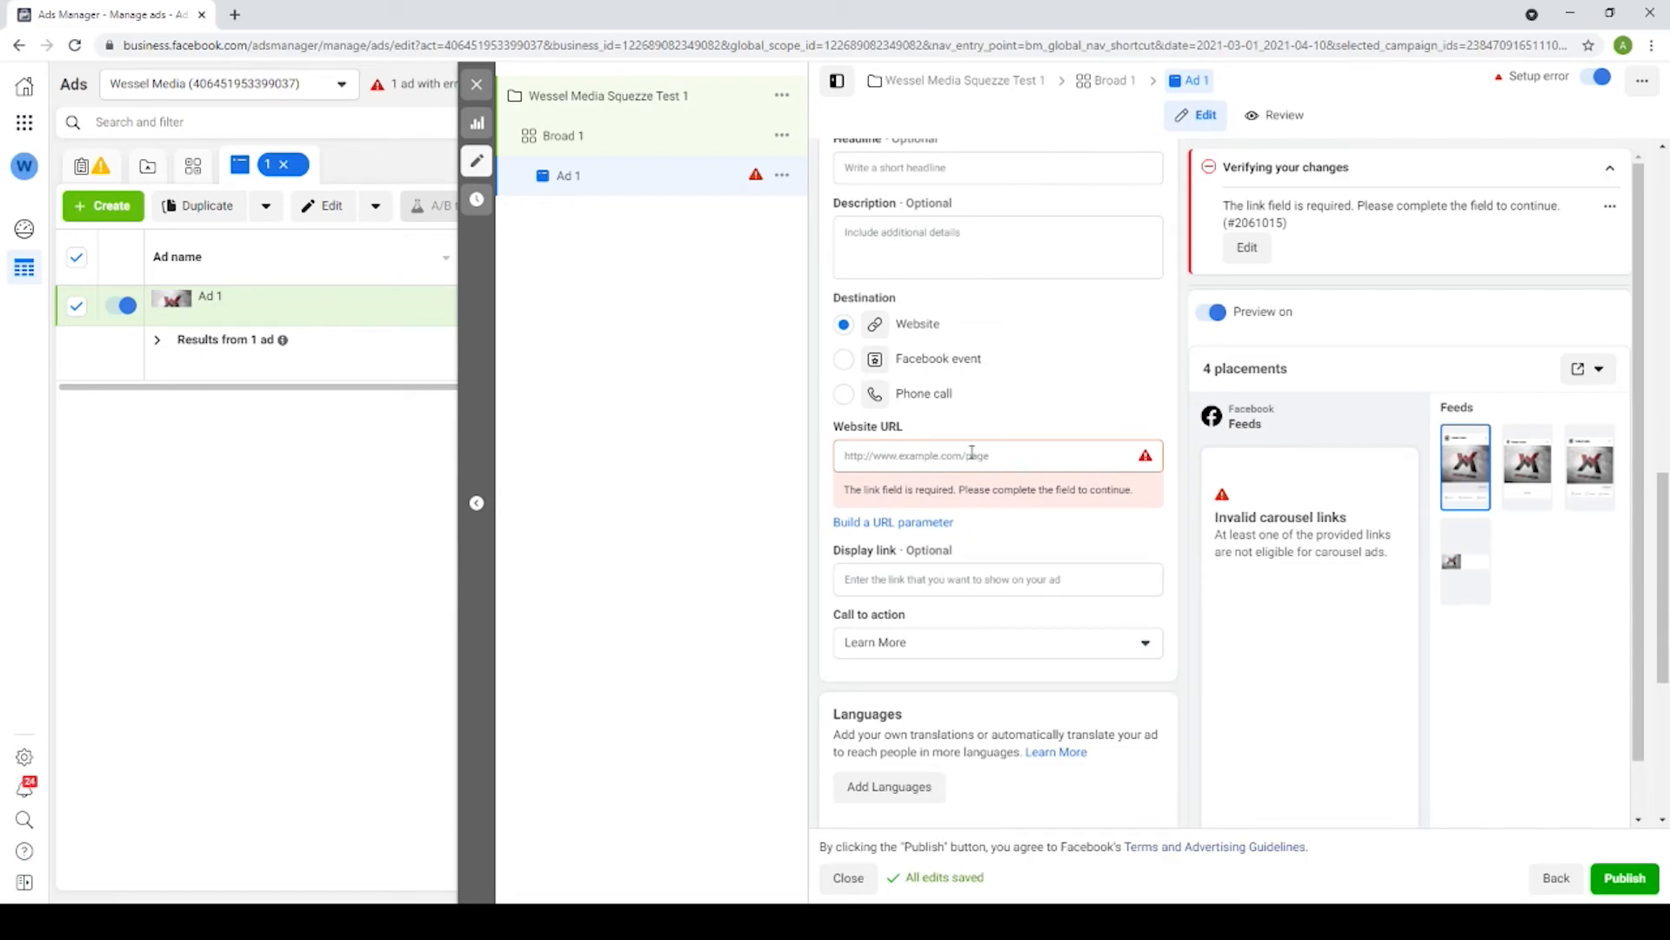
left_click(964, 453)
type("https://www")
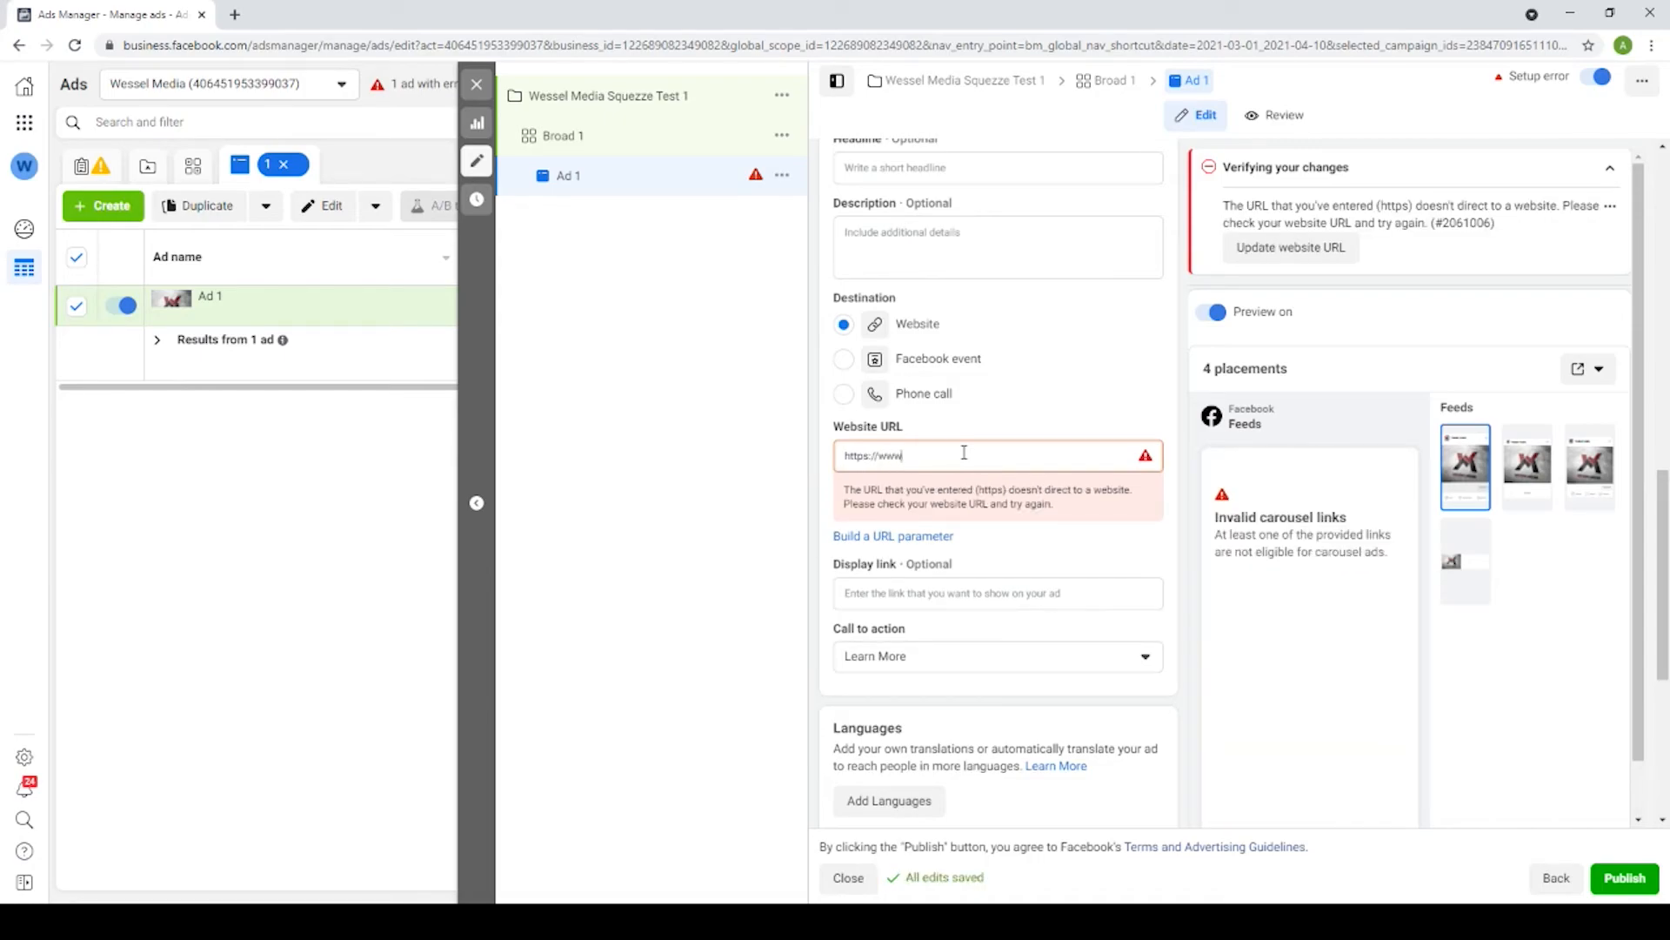
type(".wesselmedia.c")
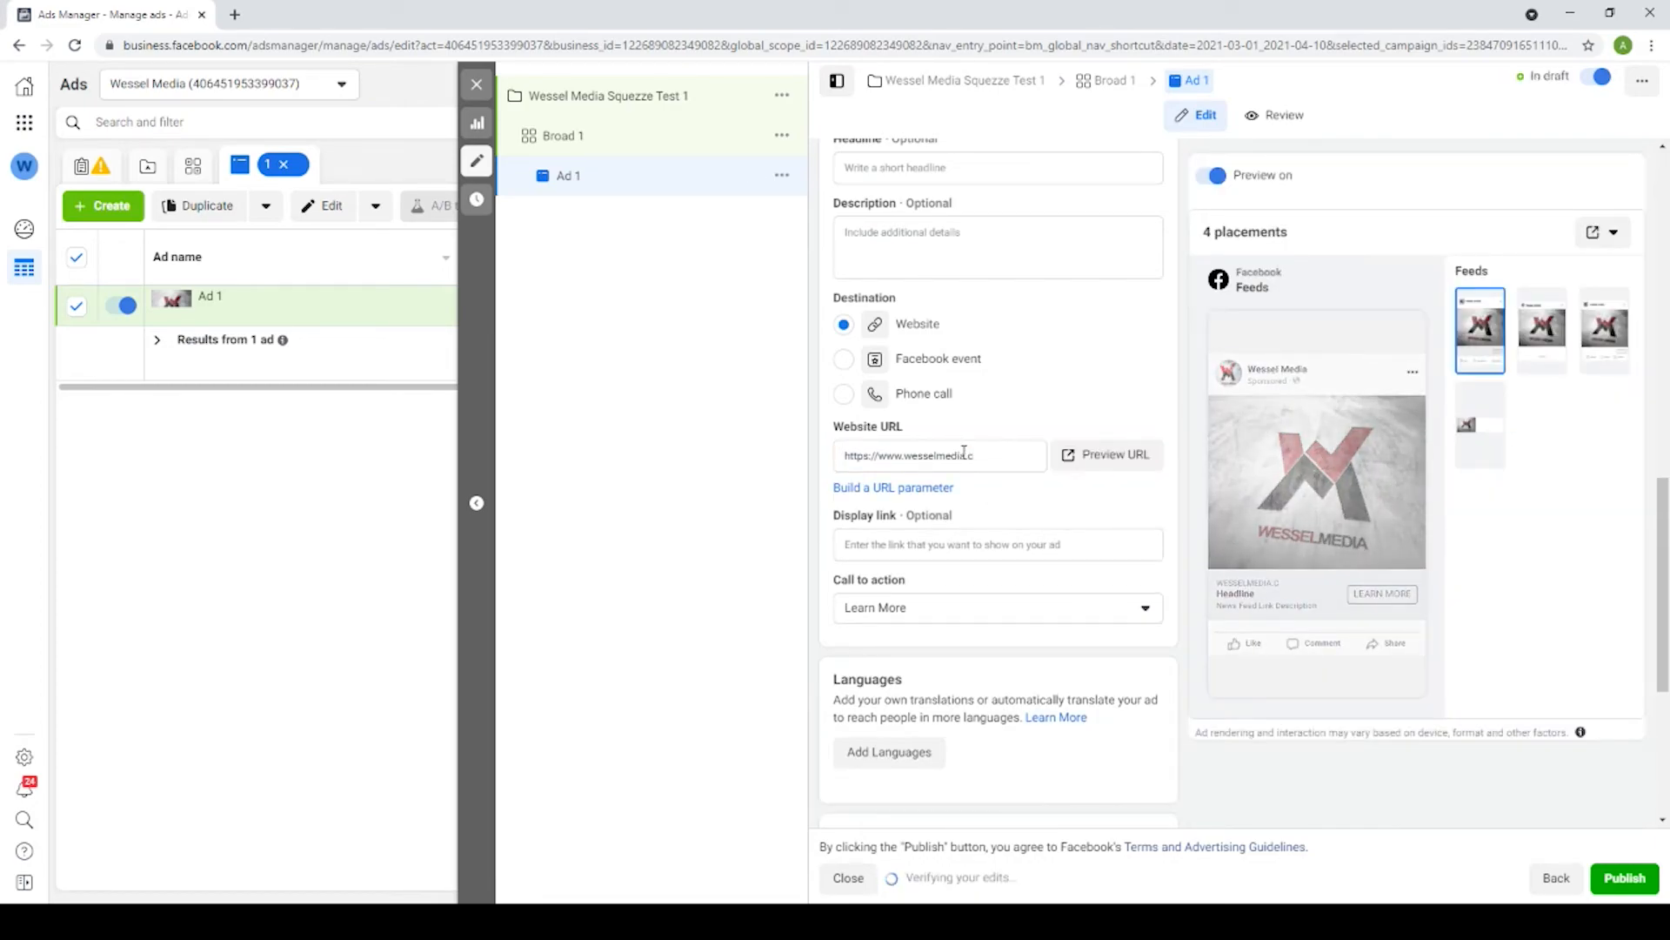
left_click(990, 452)
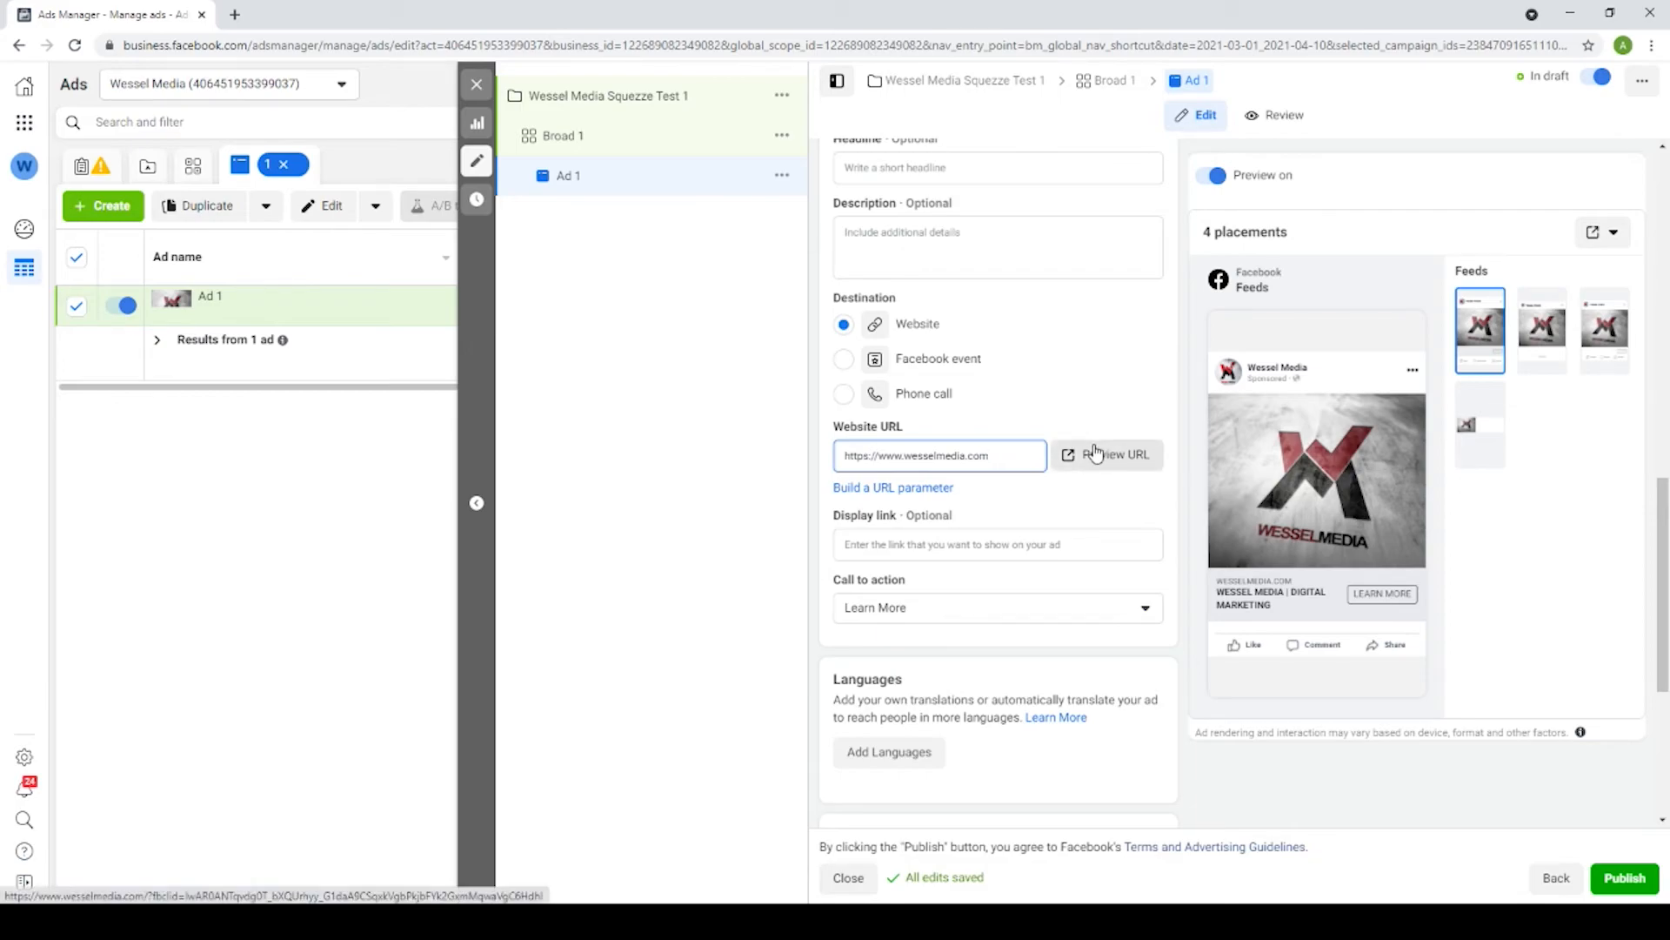
- Try the placeholder "dhsauduyhahdhf" as the ad's primary text, and clear it again
scroll(1063, 397, "up", 5)
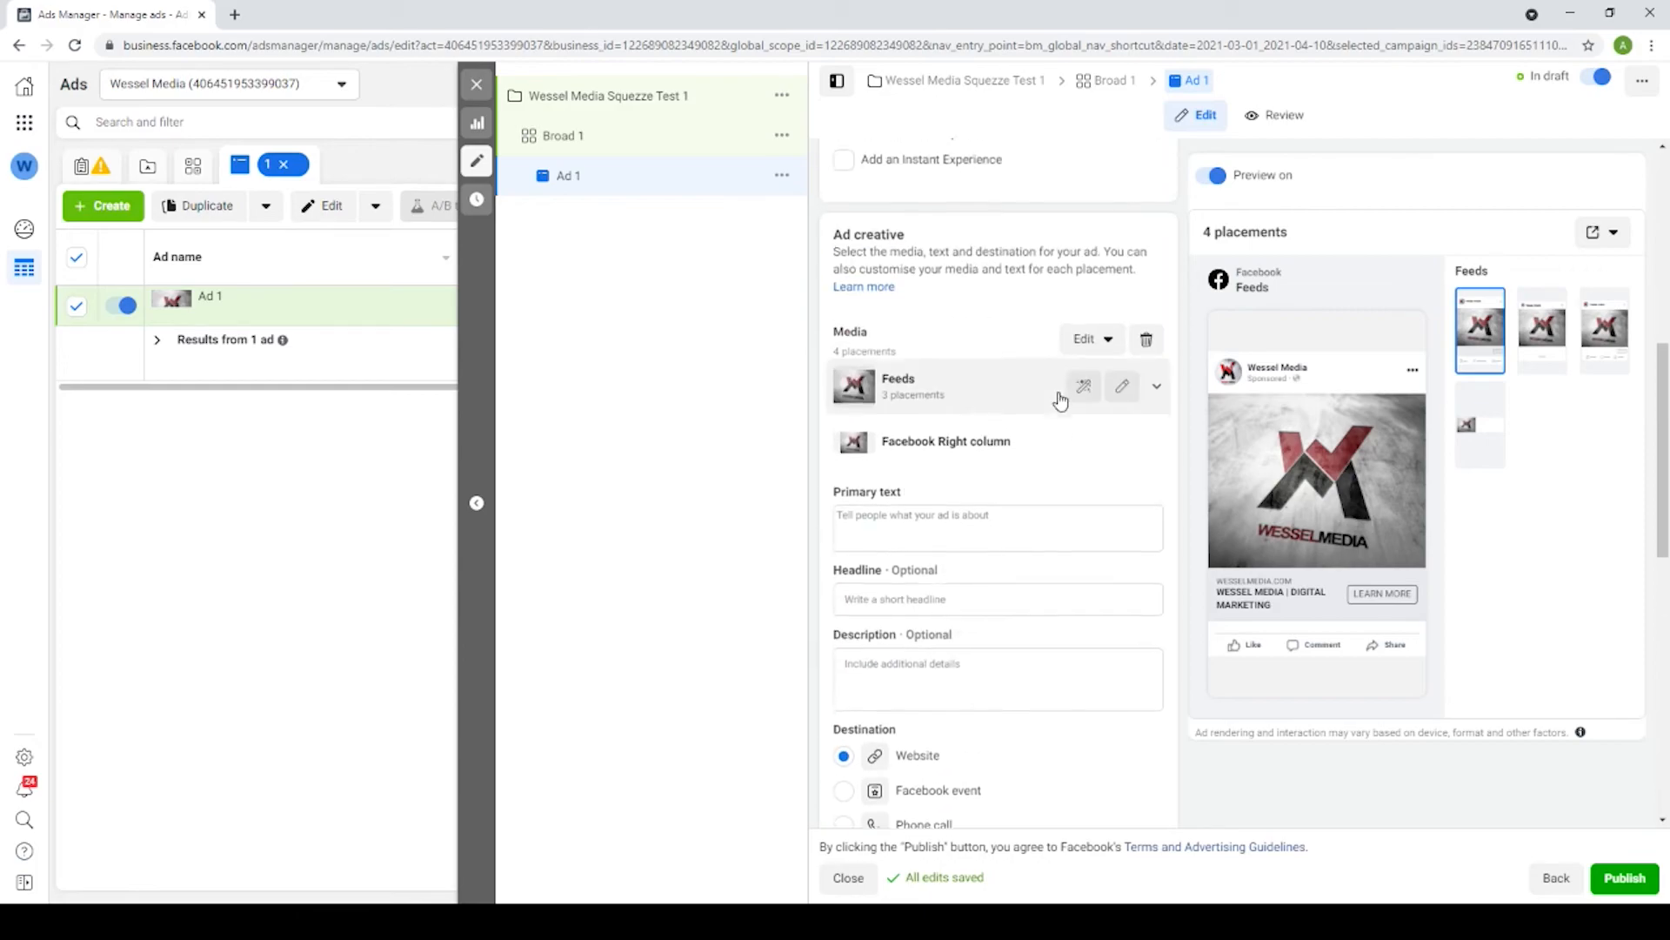
scroll(1059, 397, "down", 2)
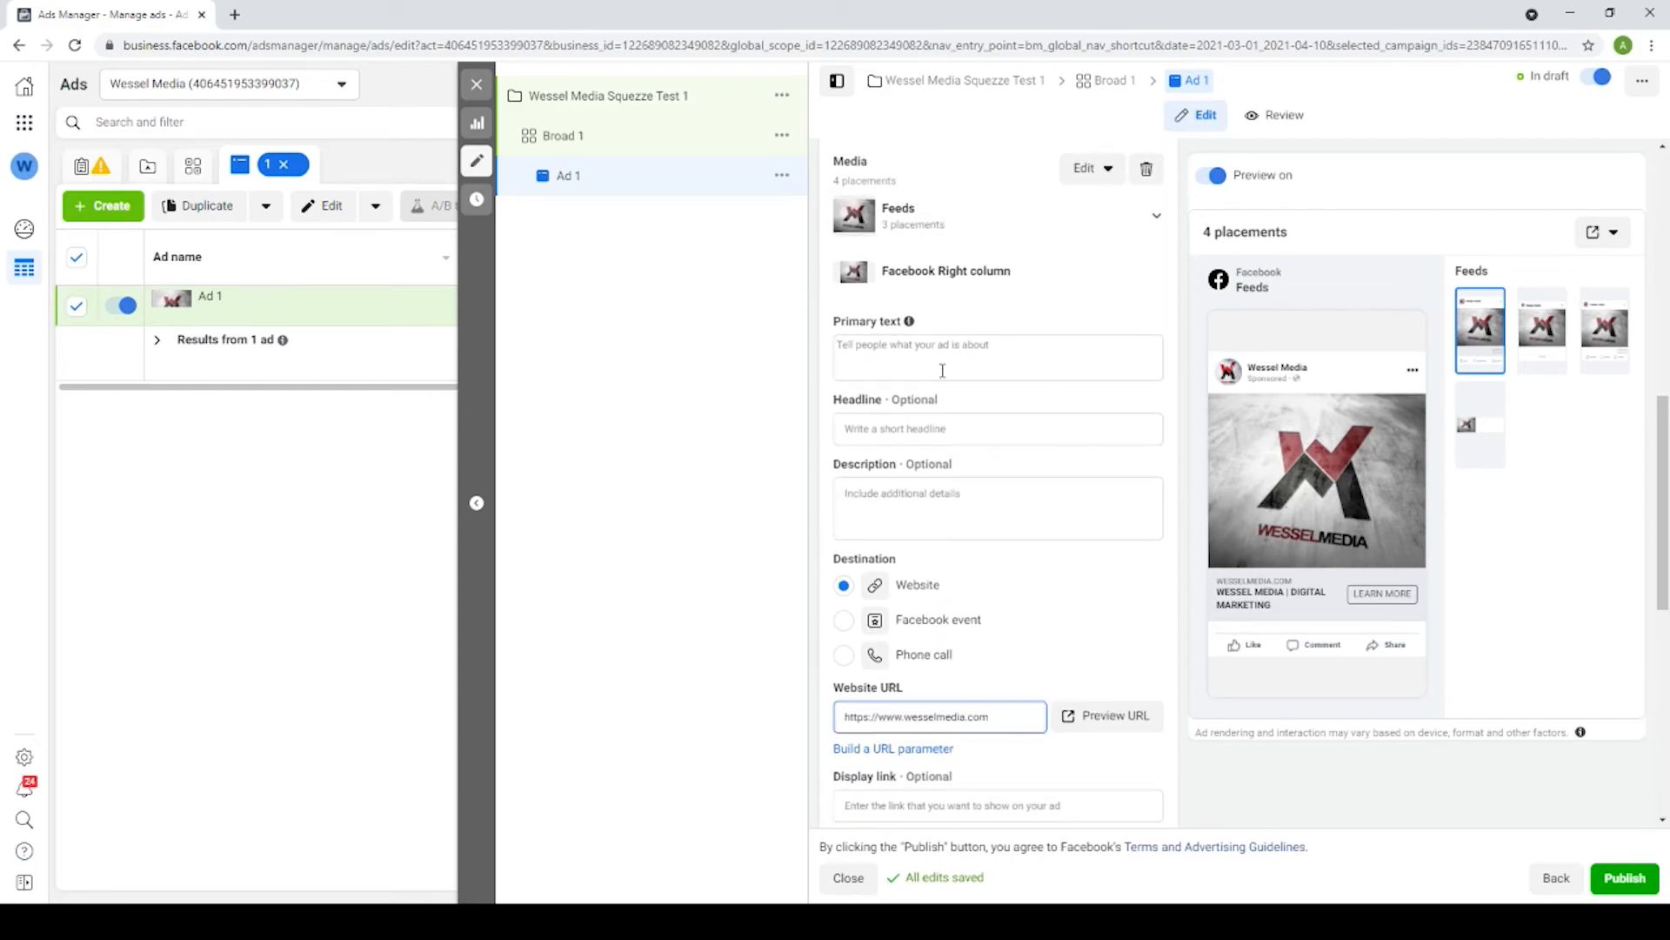
left_click(921, 348)
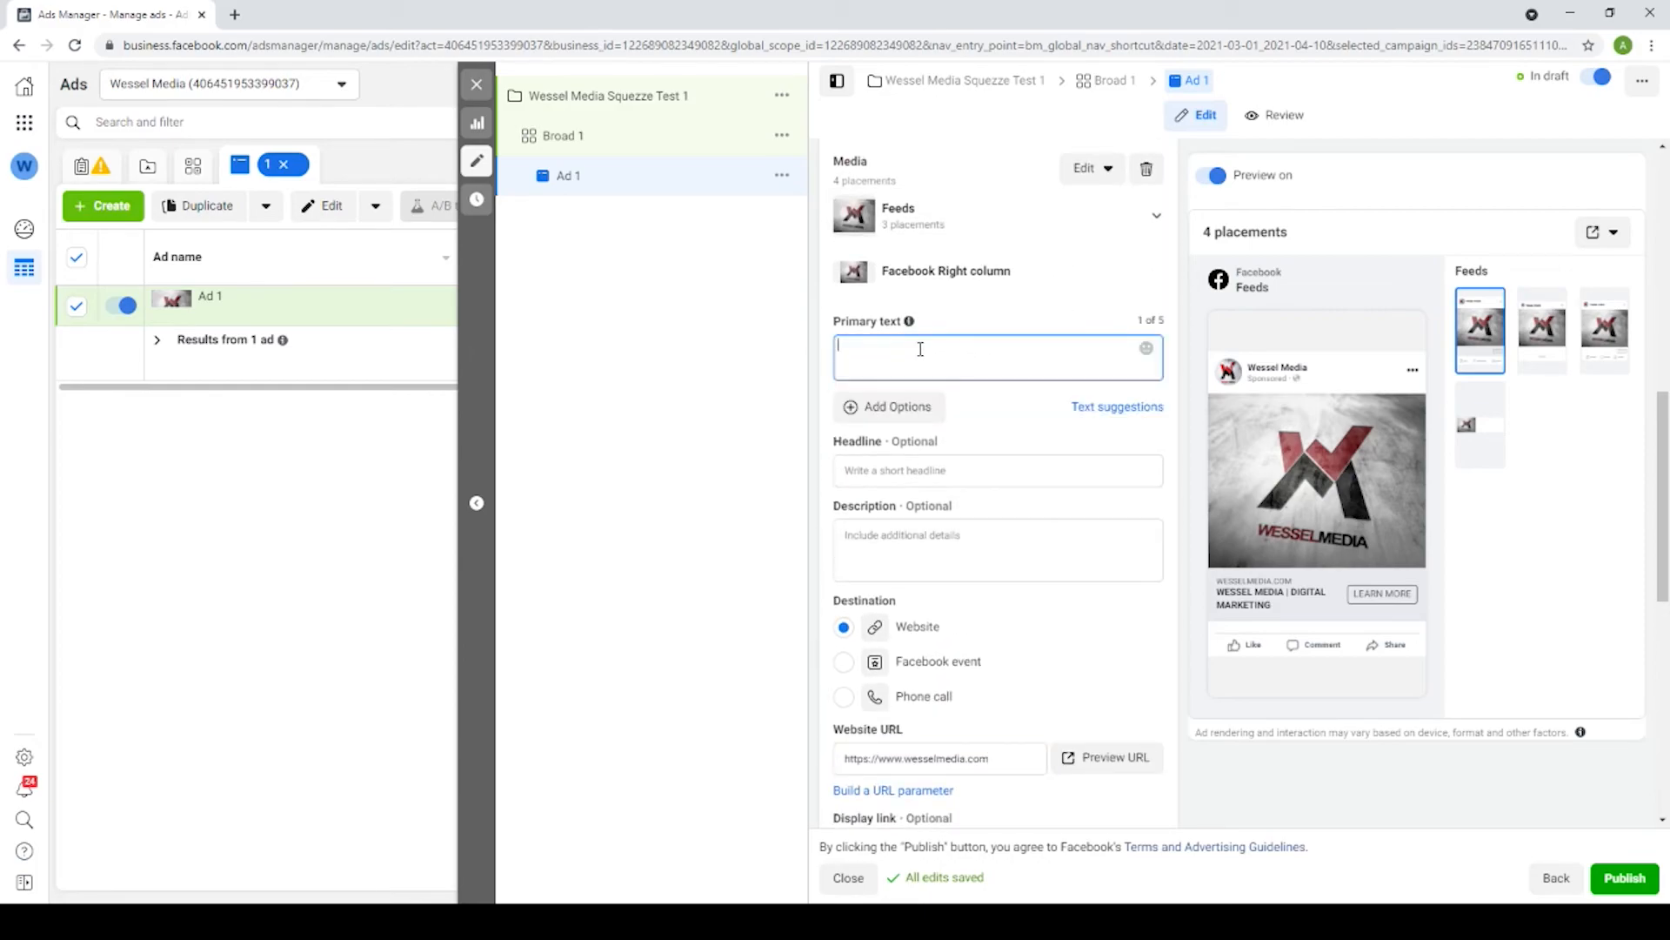
type("dhsauduyhahdhf")
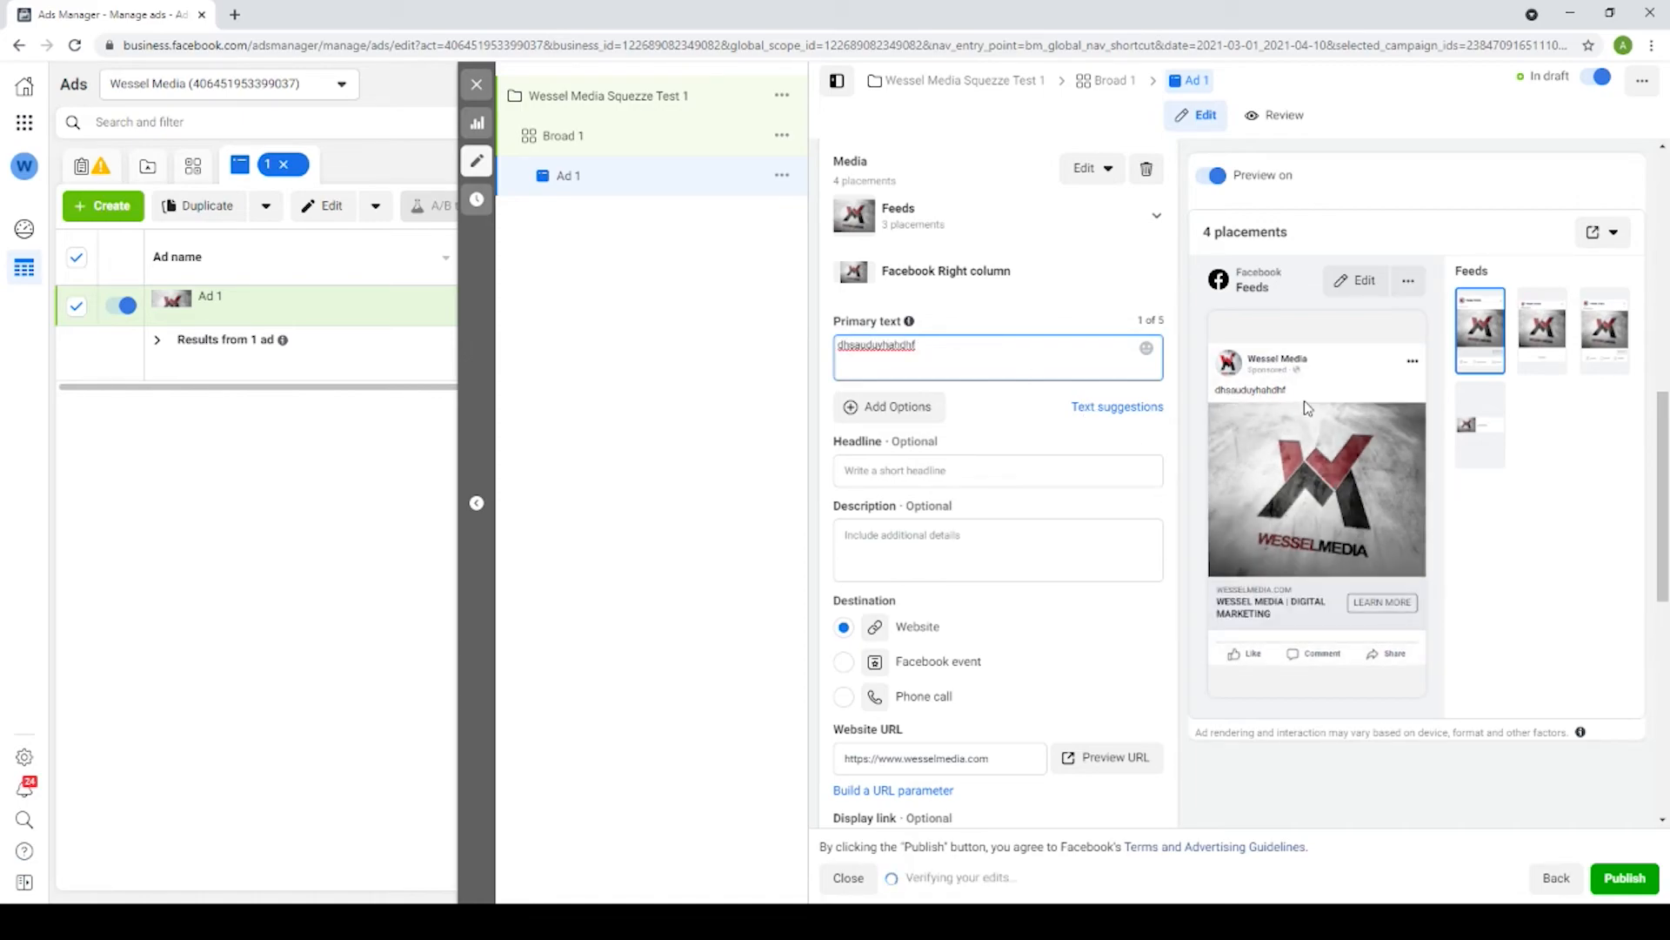
left_click_drag(958, 345, 818, 348)
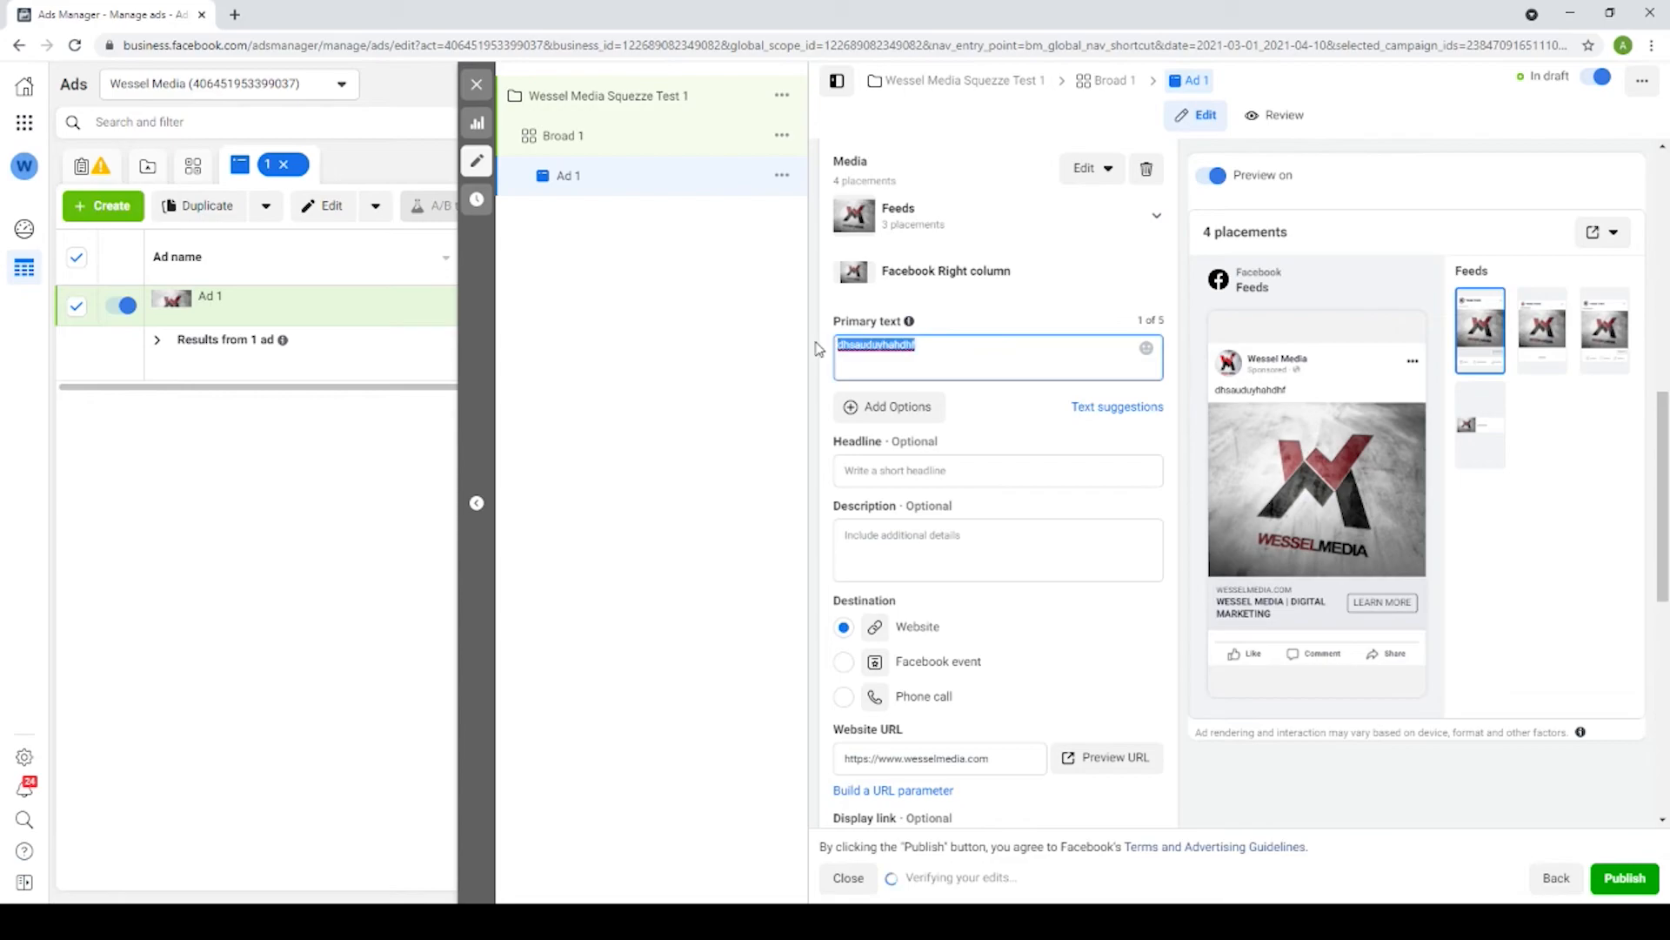
key("BackSpace")
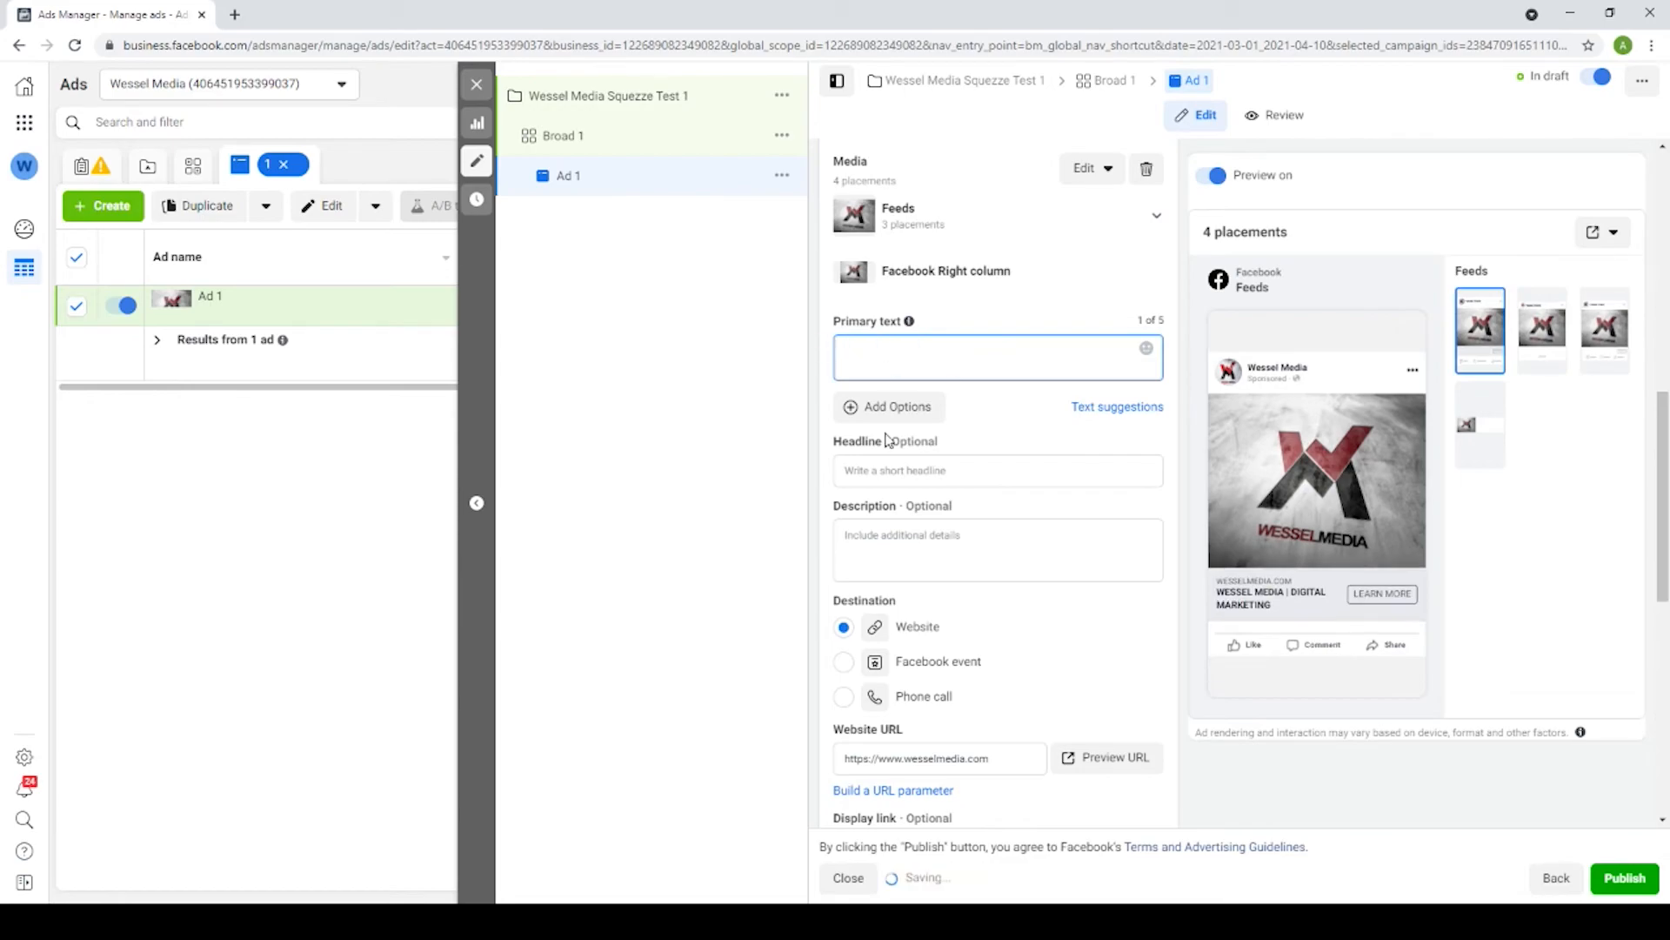
left_click(959, 310)
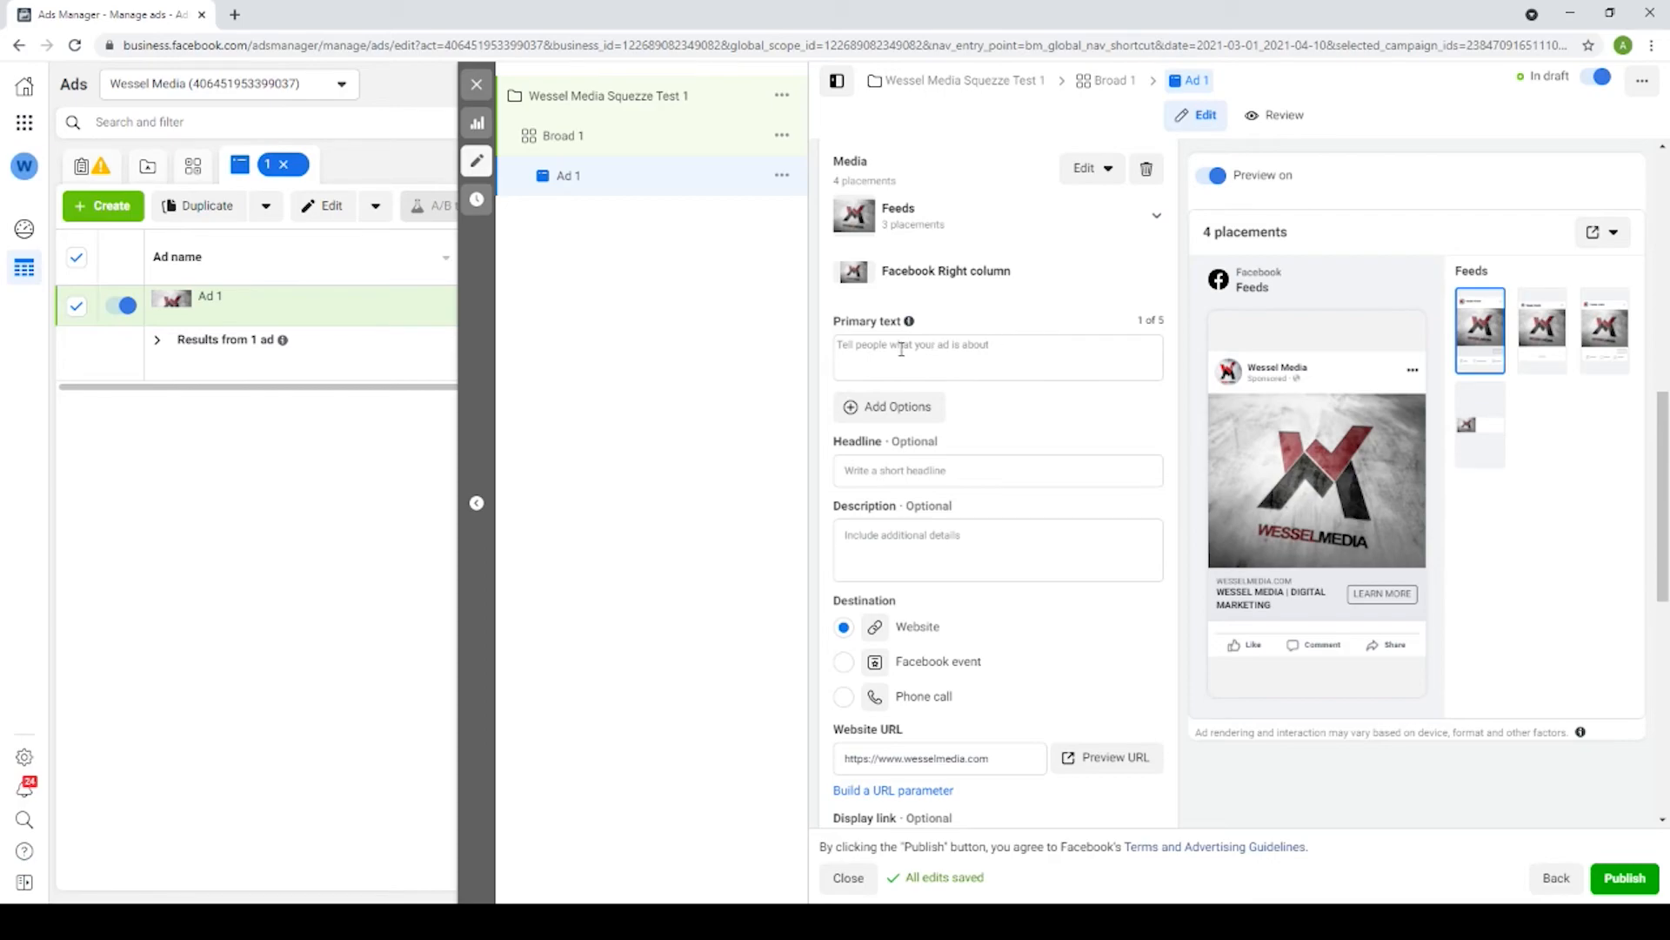
- Try the placeholder "dhhdhd" as the ad's headline, and clear it again
scroll(966, 387, "down", 1)
left_click(958, 379)
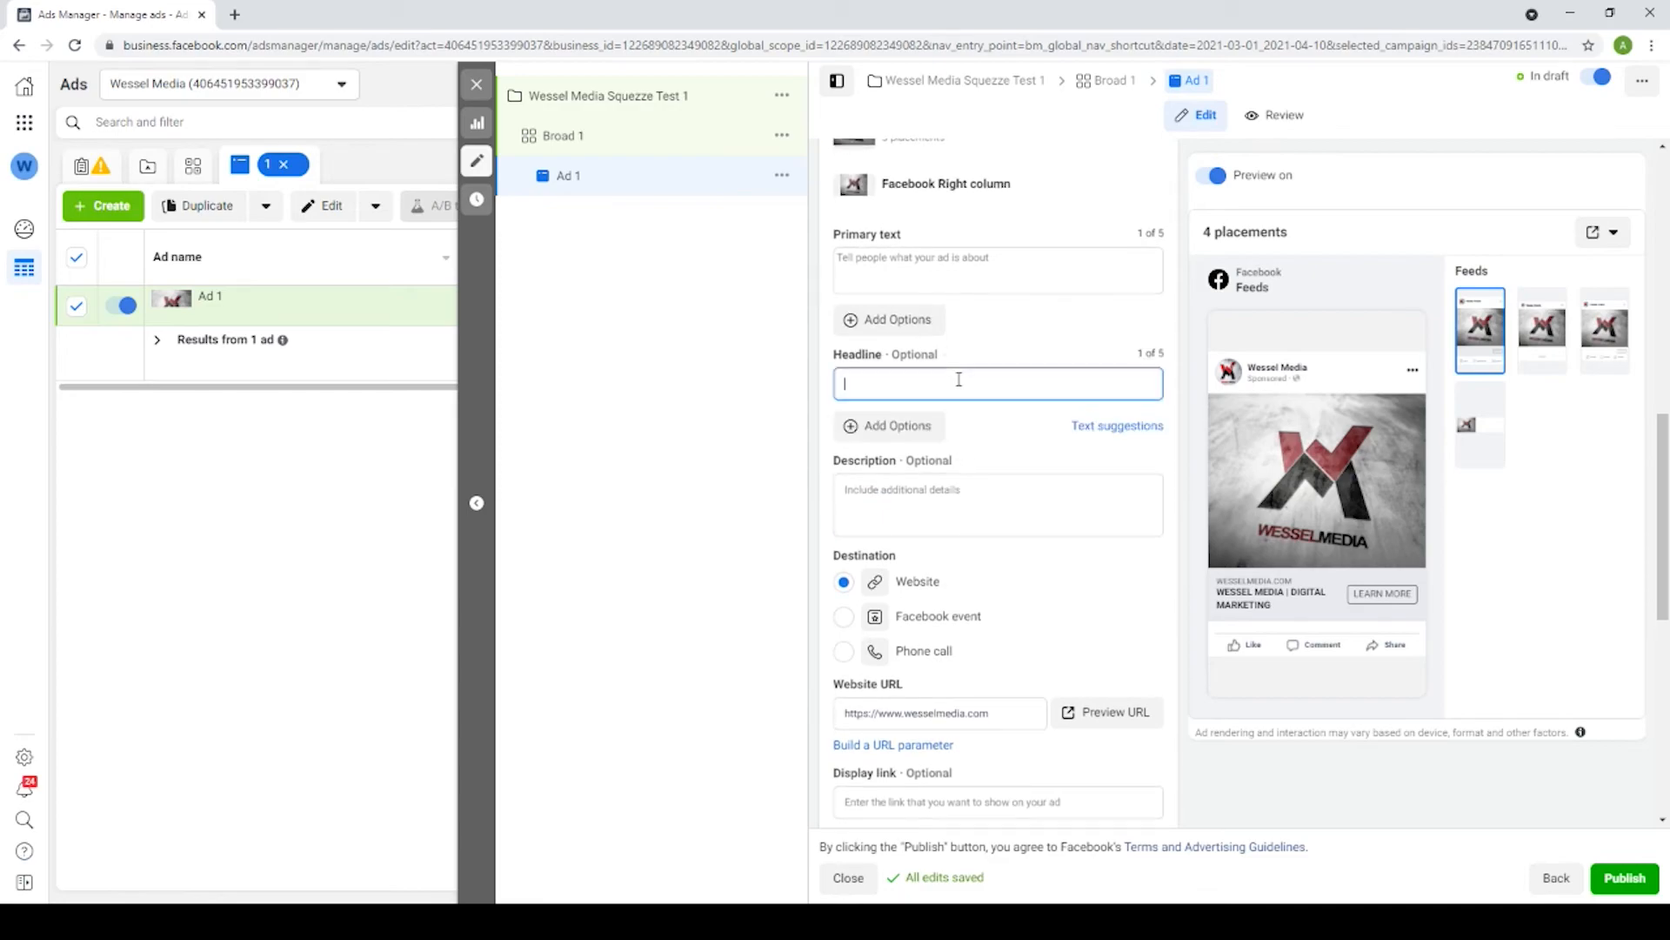
type("dhhdhd")
key("BackSpace")
key("BackSpace")
key("BackSpace")
key("BackSpace")
key("BackSpace")
key("BackSpace")
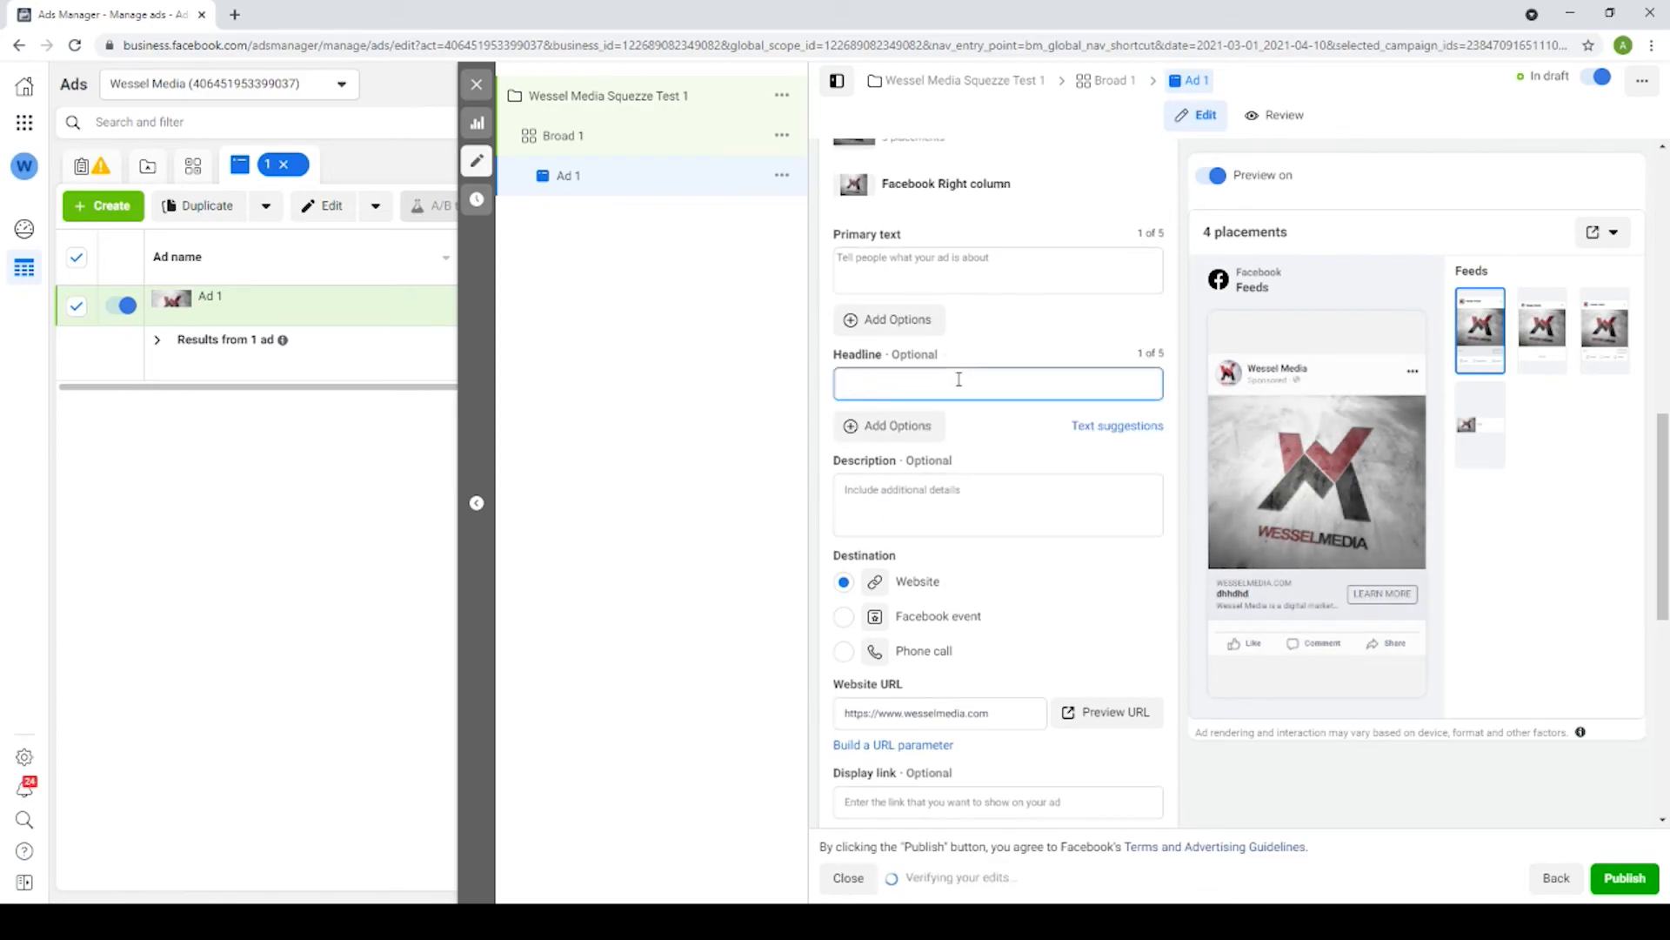
- Enter "Download The Free Guide" as the ad's headline
type("Dow")
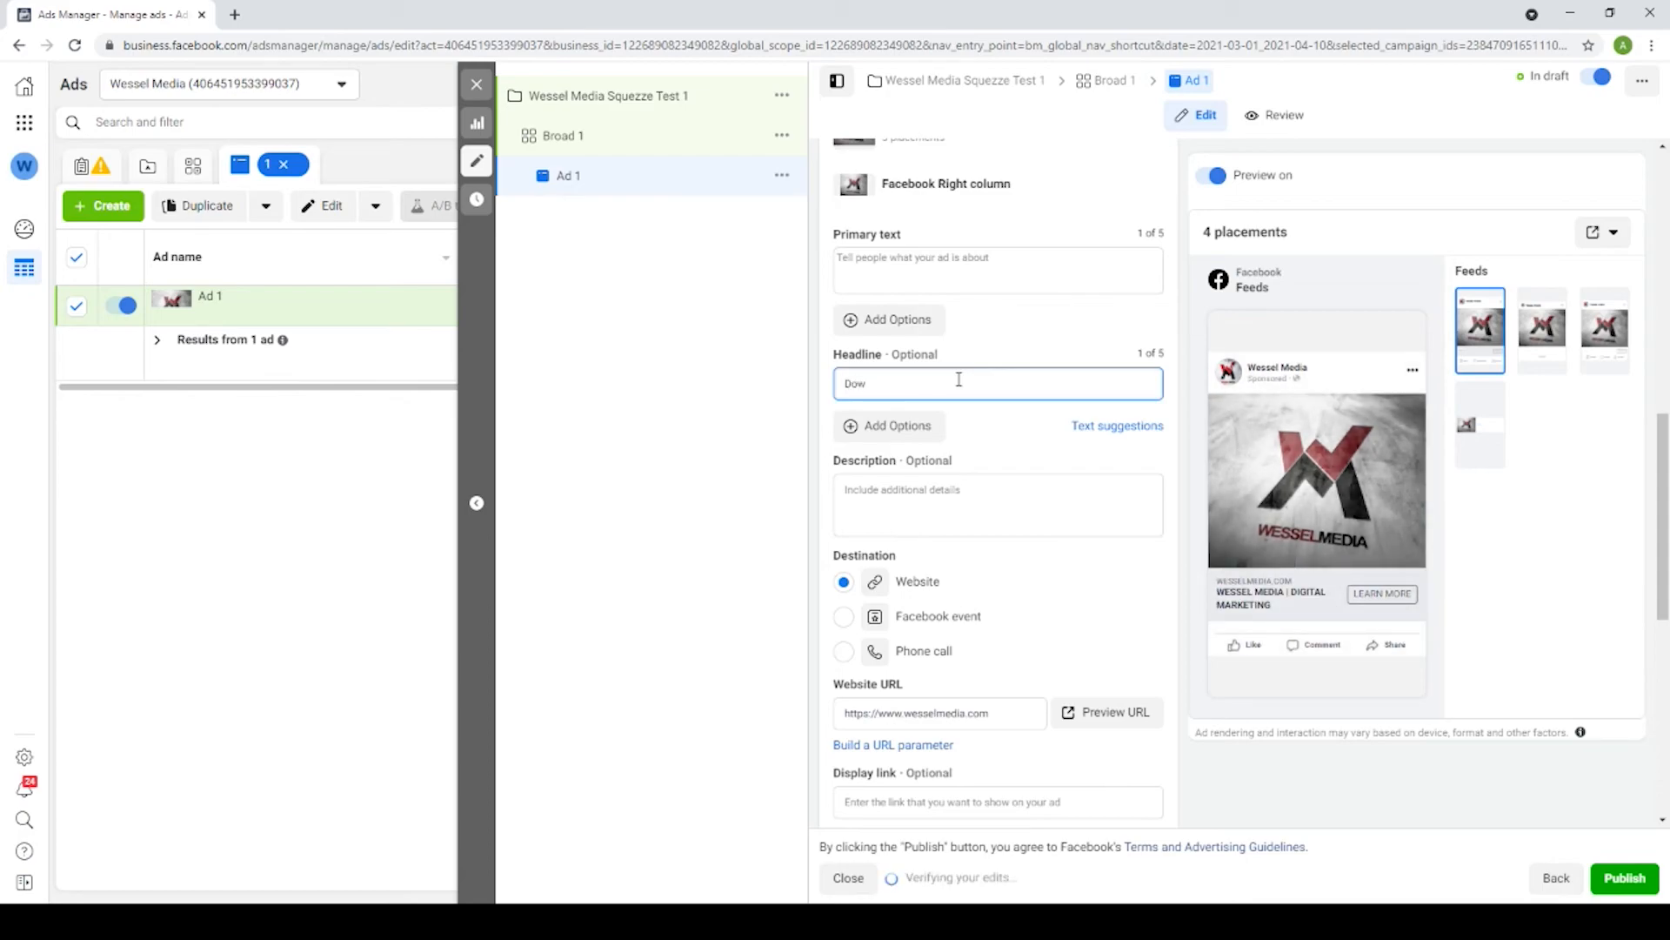
type("nlo")
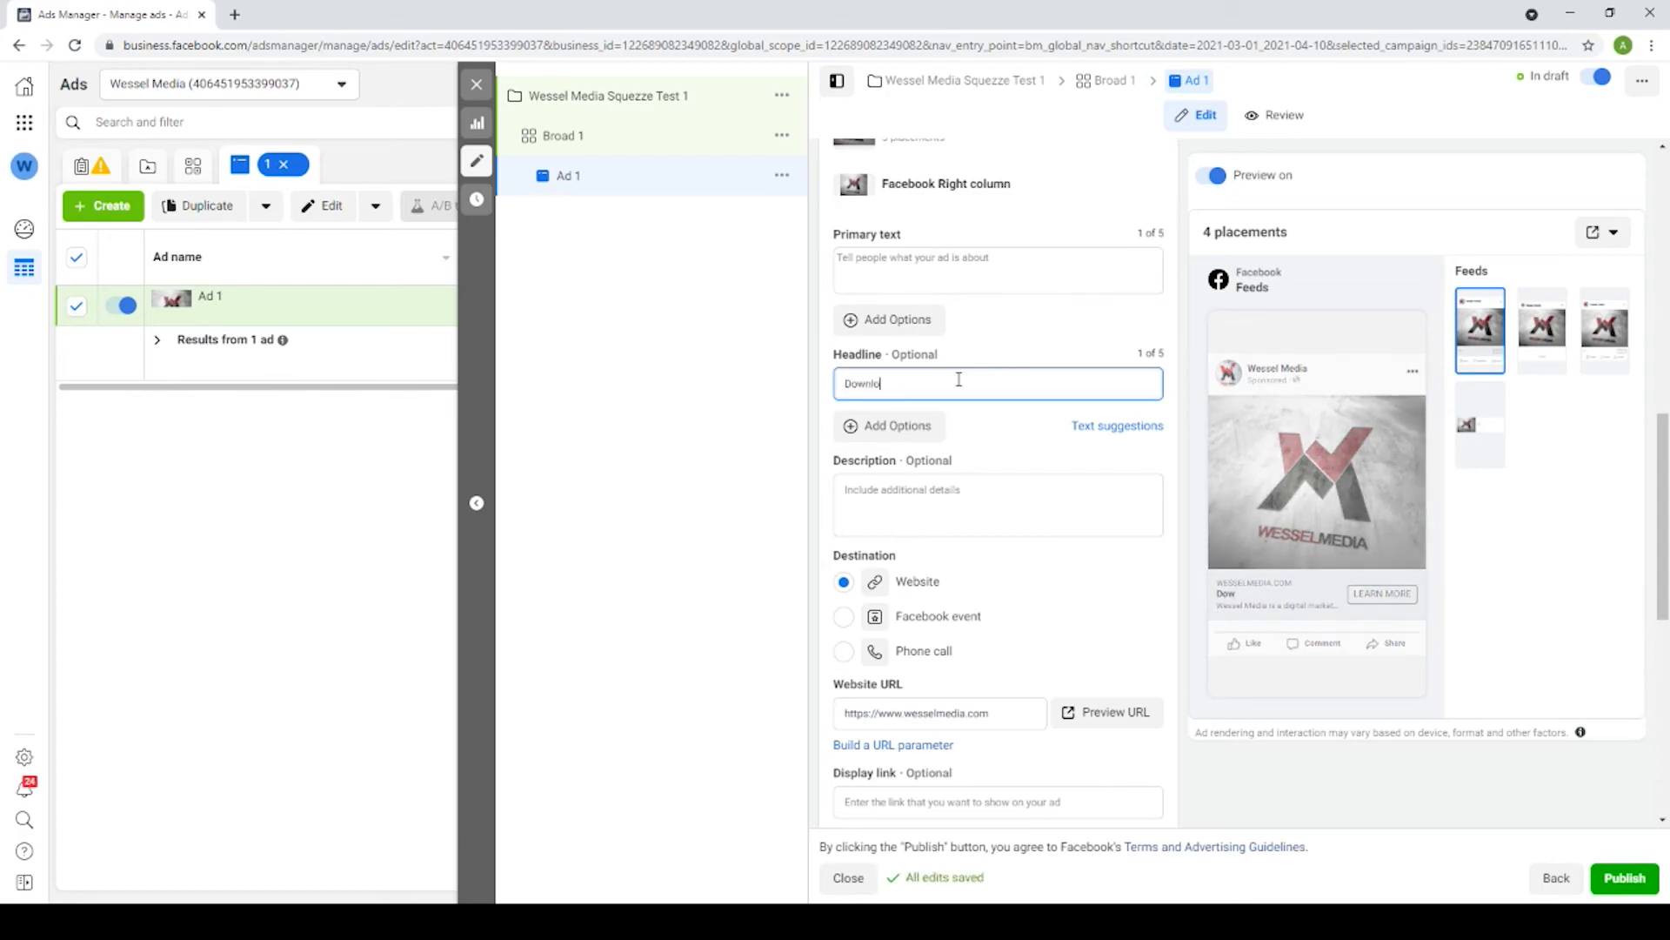
type("ad The Fi")
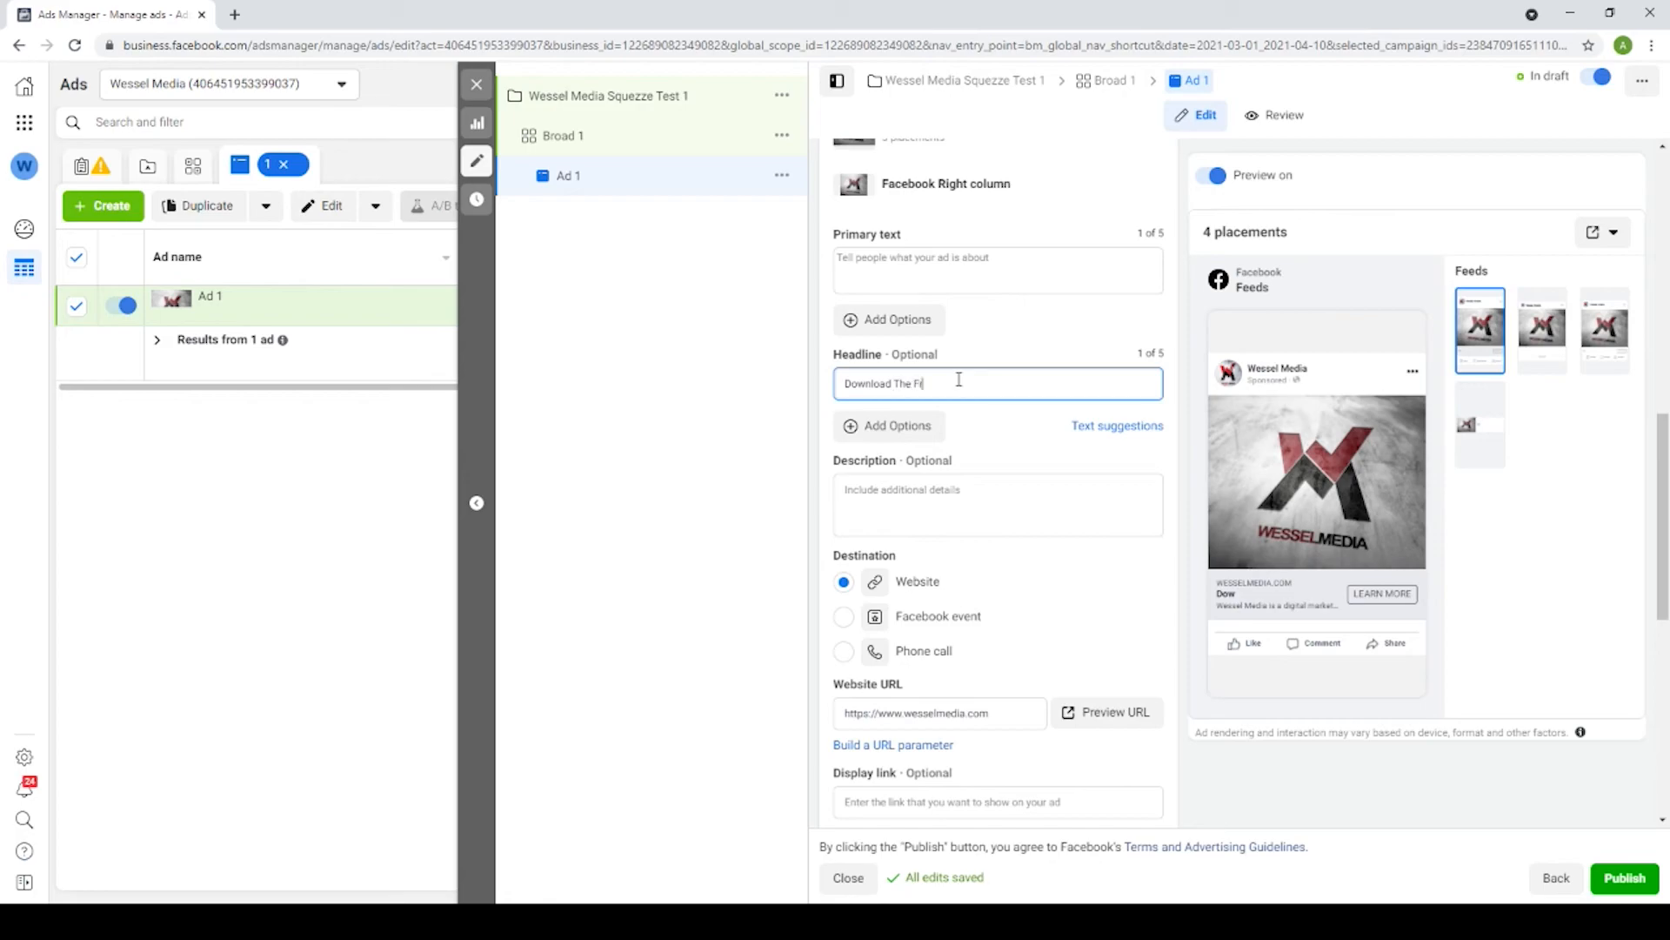
key("BackSpace")
type("ree Guide")
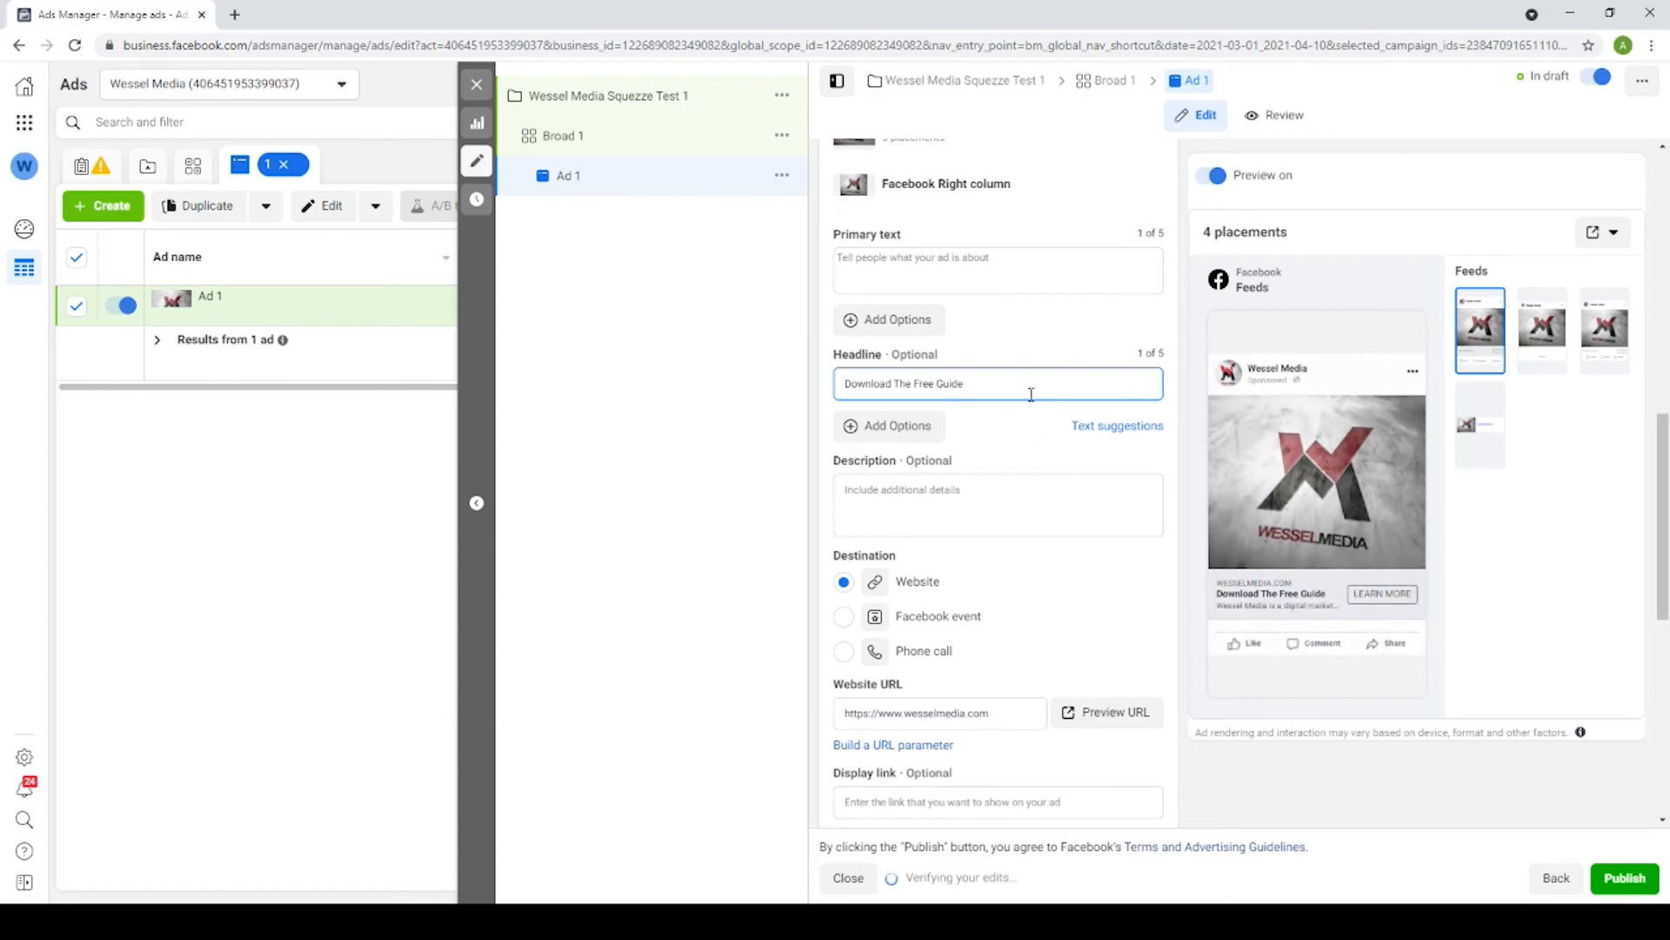
- Enter "50 Leads Checklist" as the ad's description
left_click(938, 503)
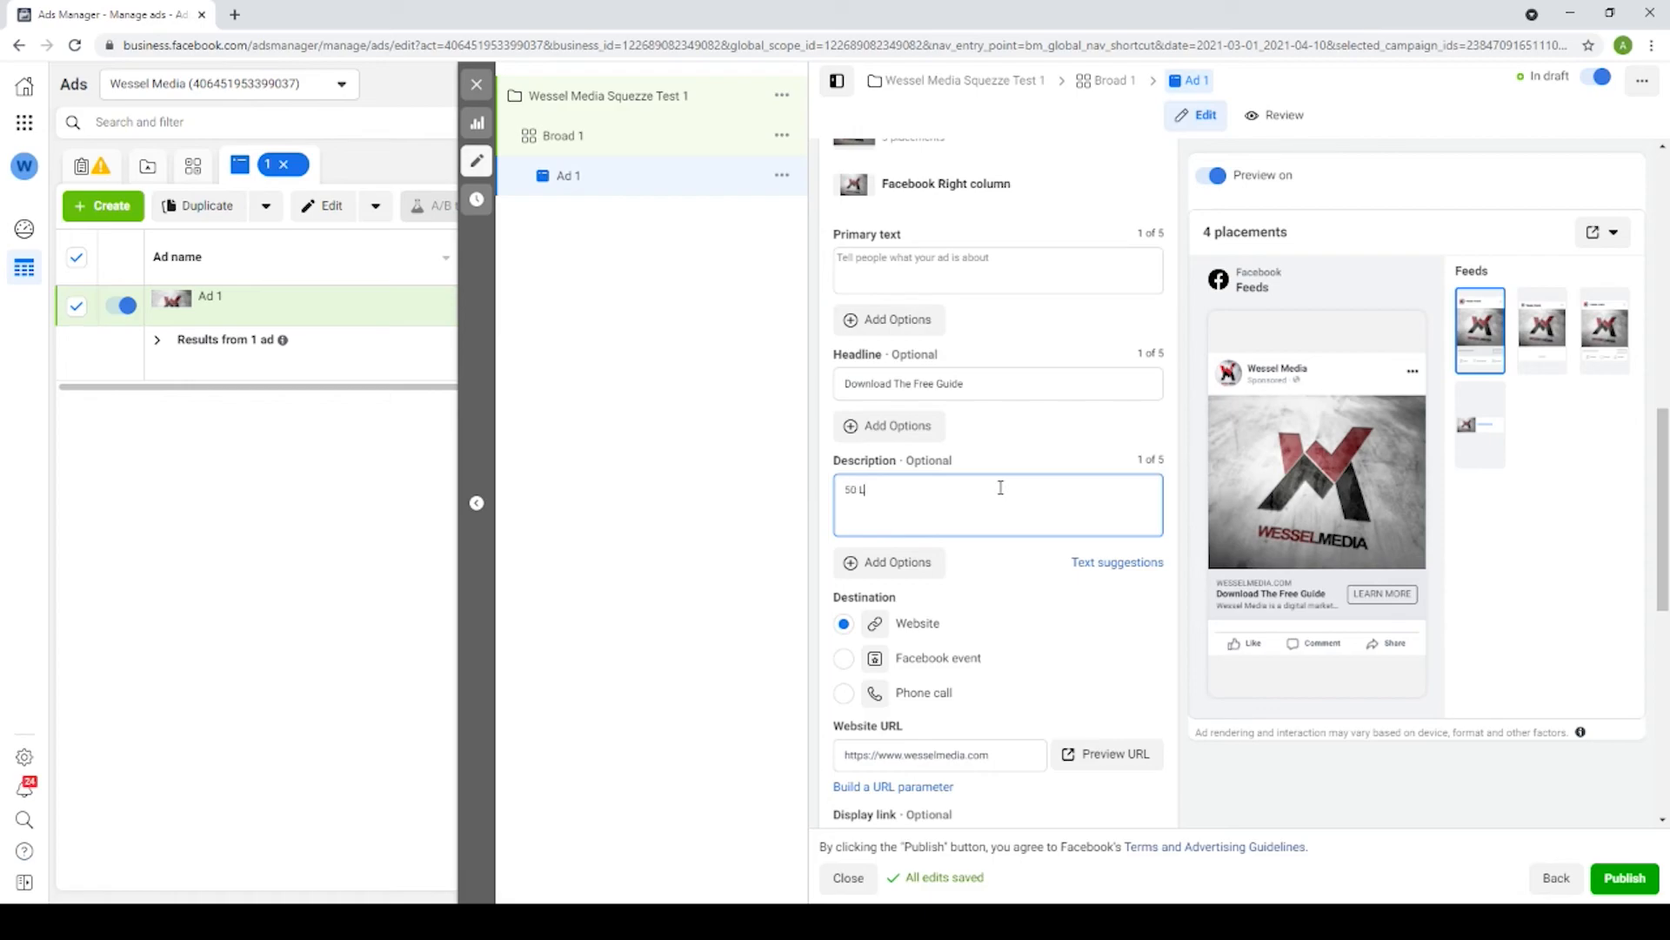
type("50 Lead")
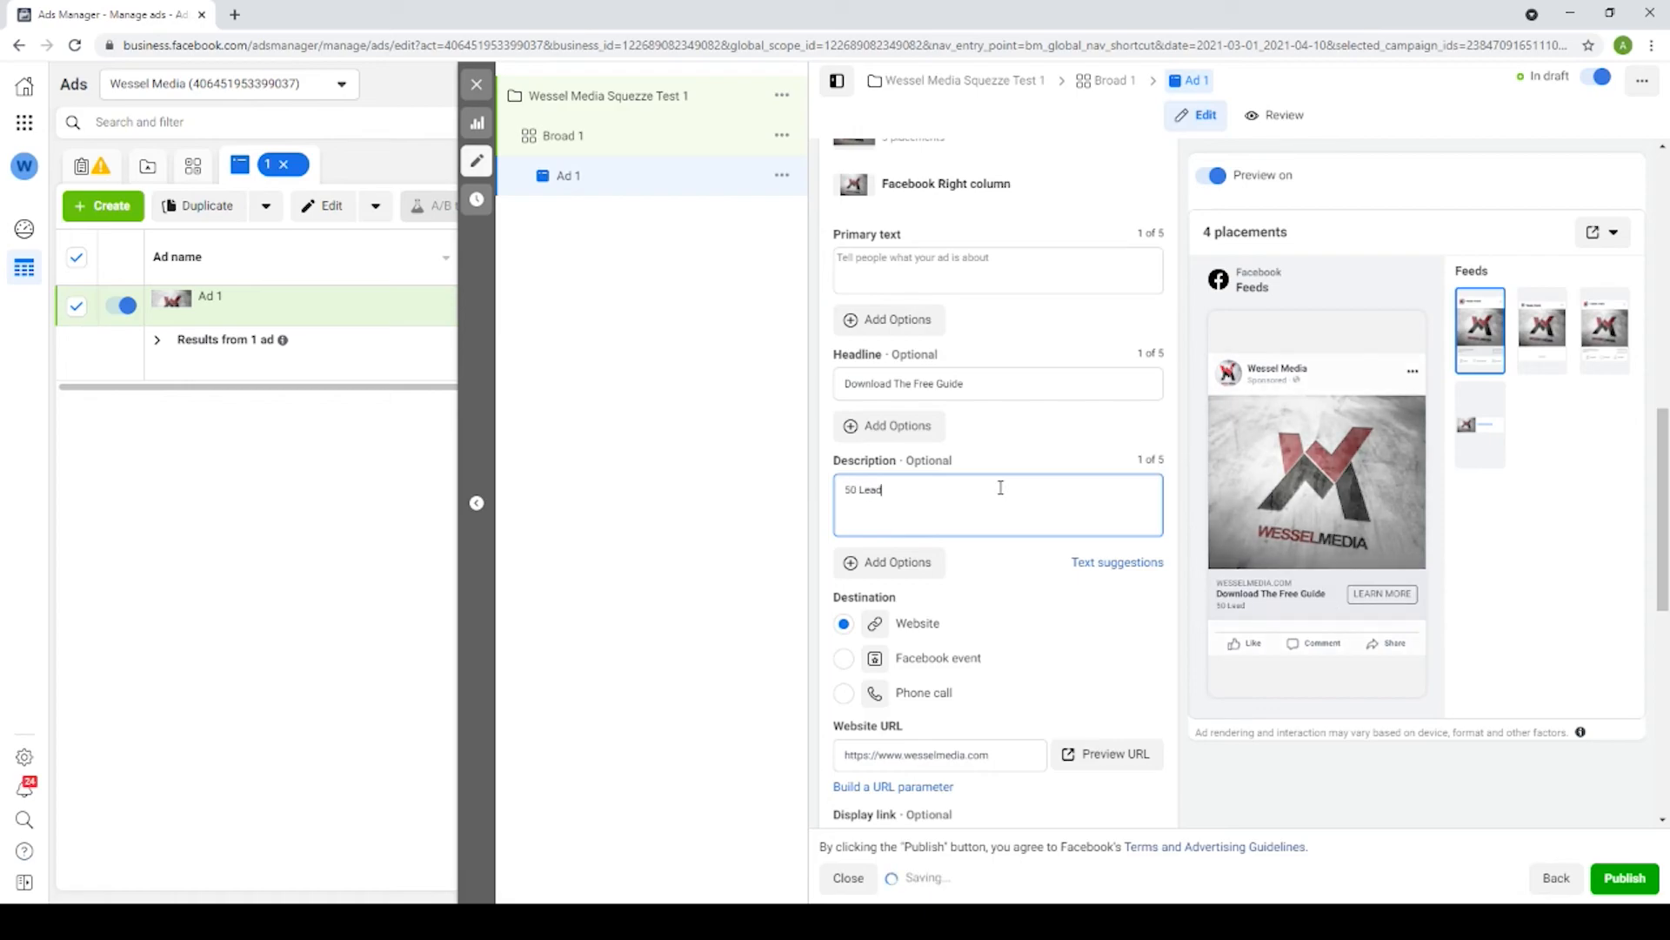
type("s")
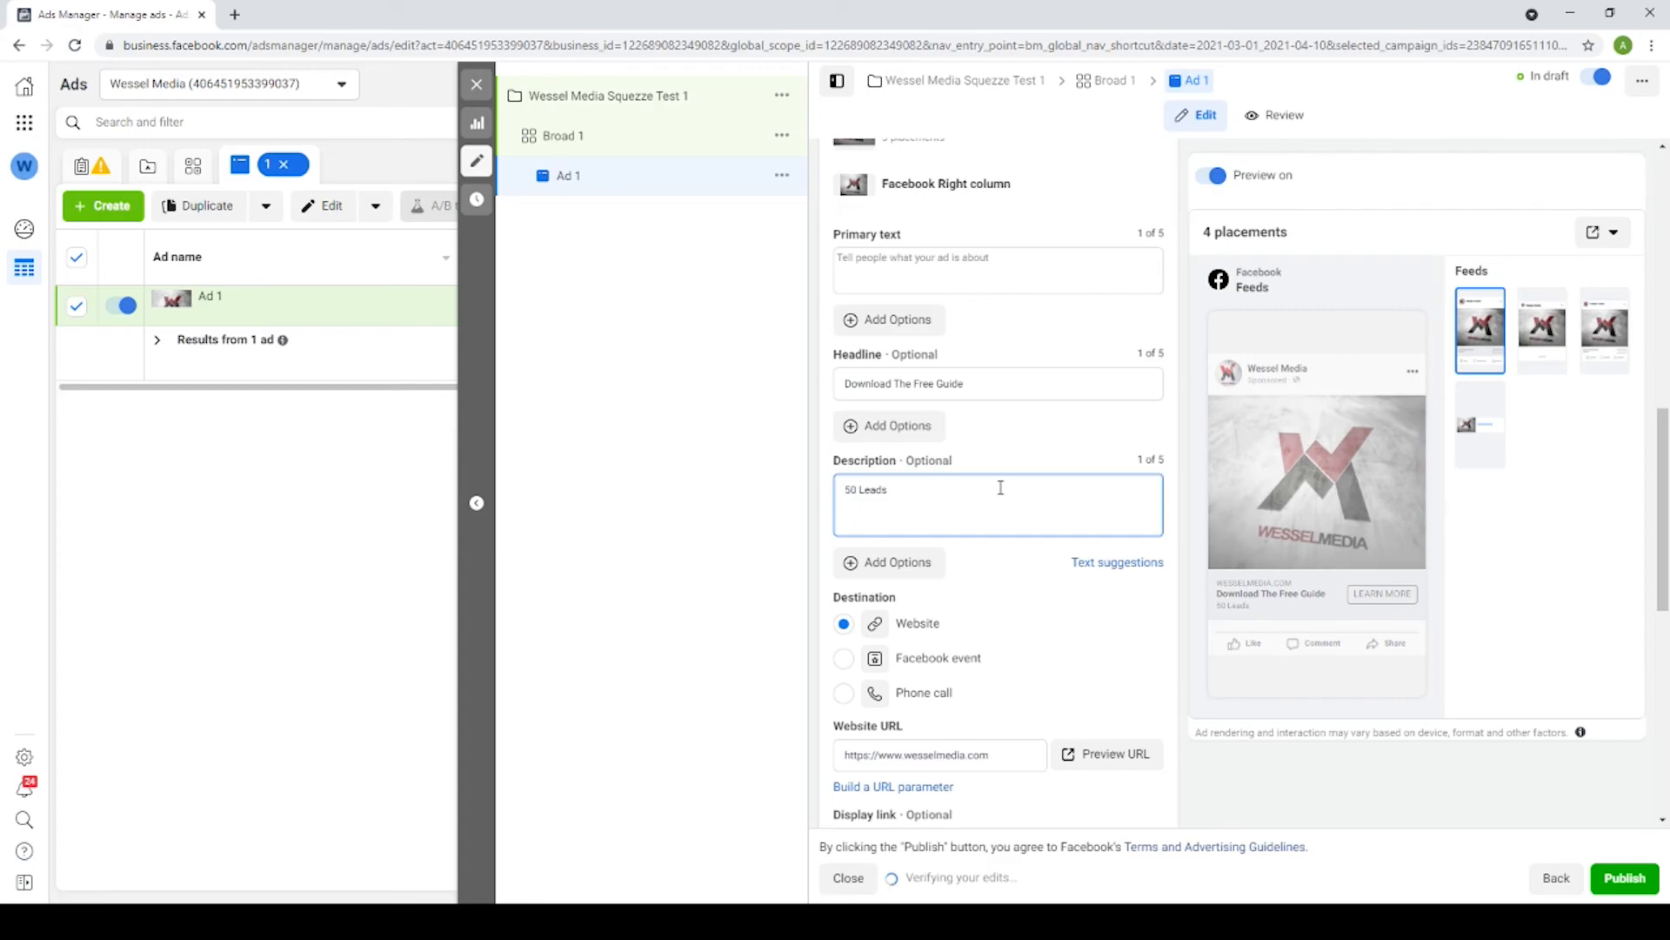
type(" Checklist")
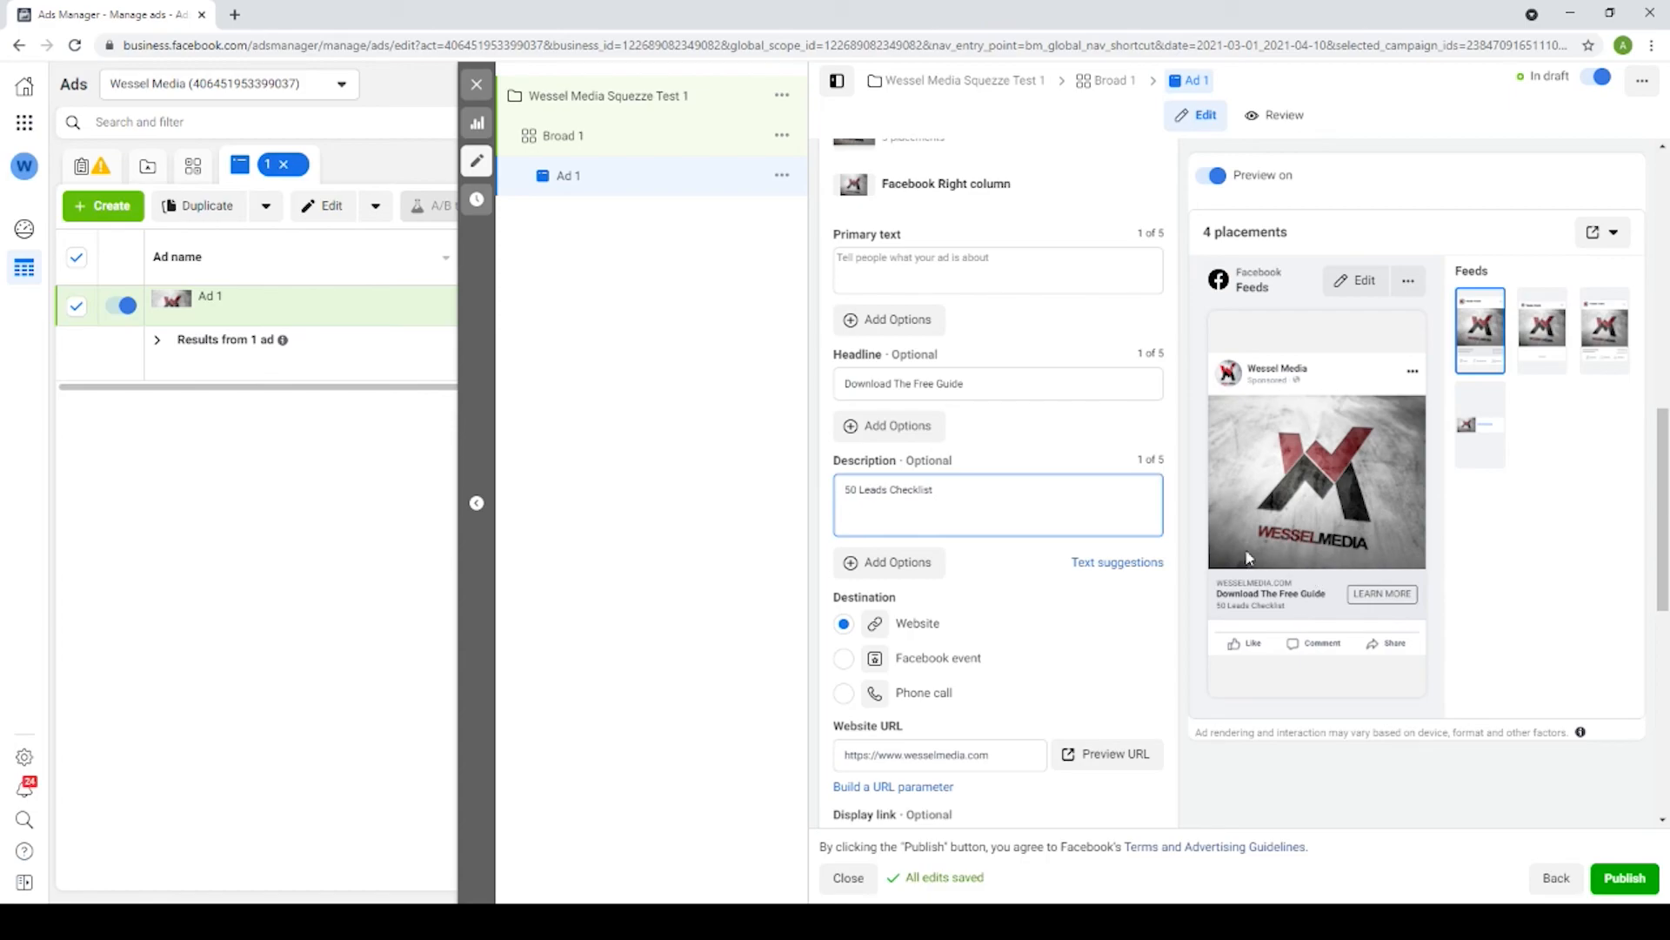
- Try Download as the ad's call to action, and set it back to Learn More
scroll(1037, 498, "down", 6)
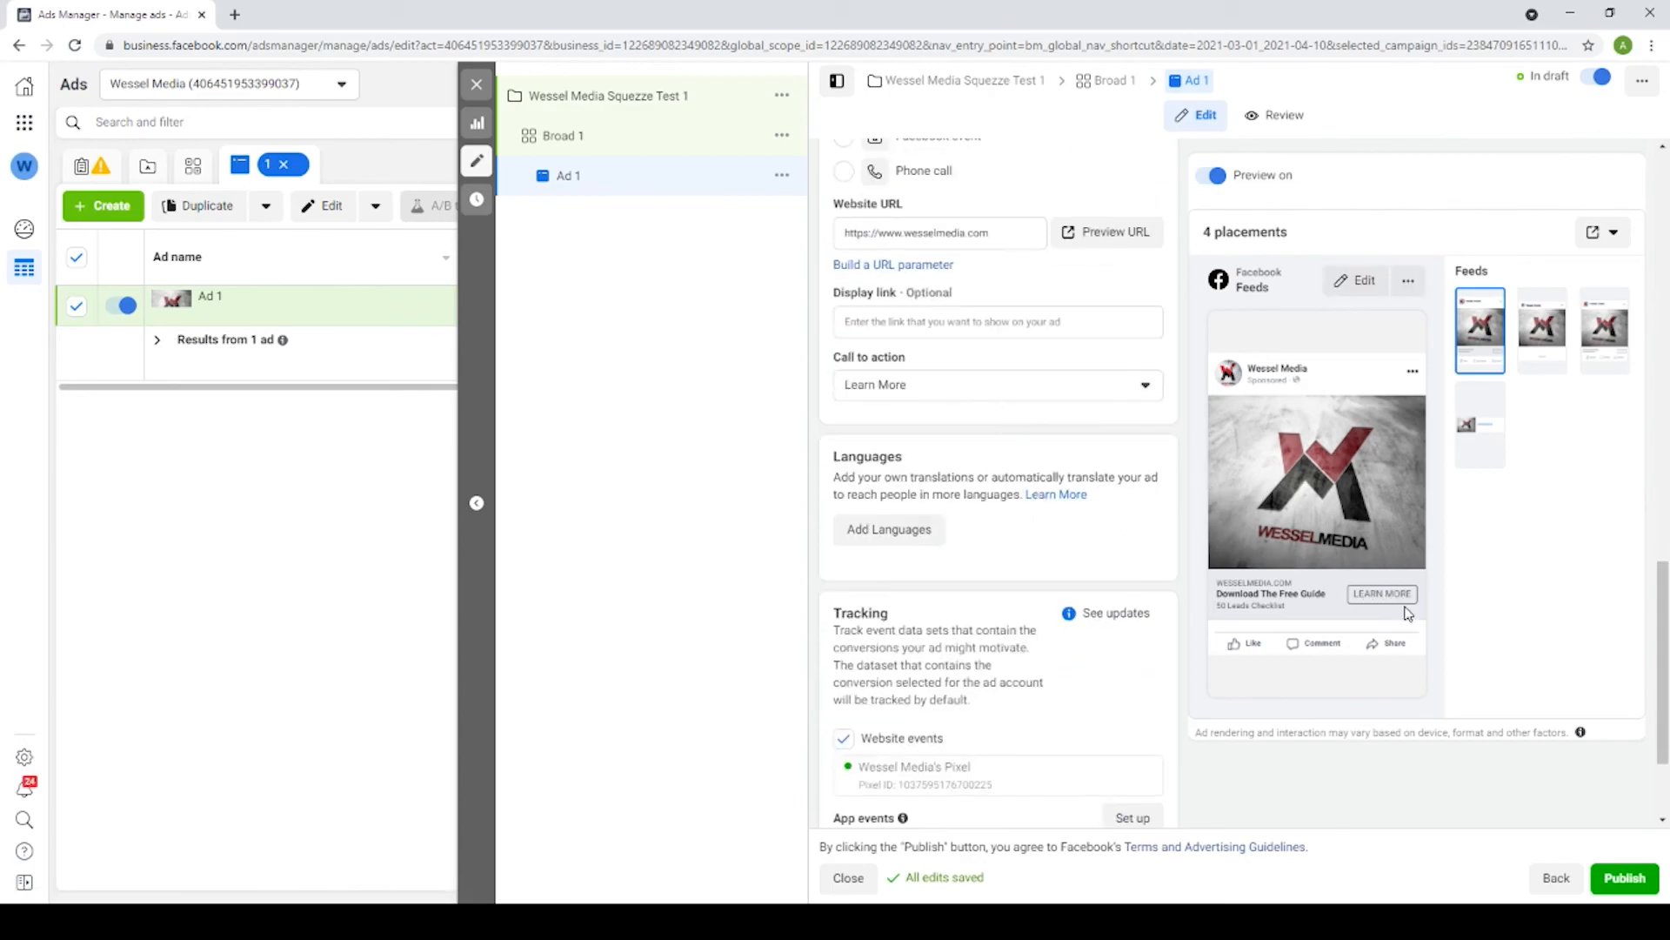
left_click(1146, 388)
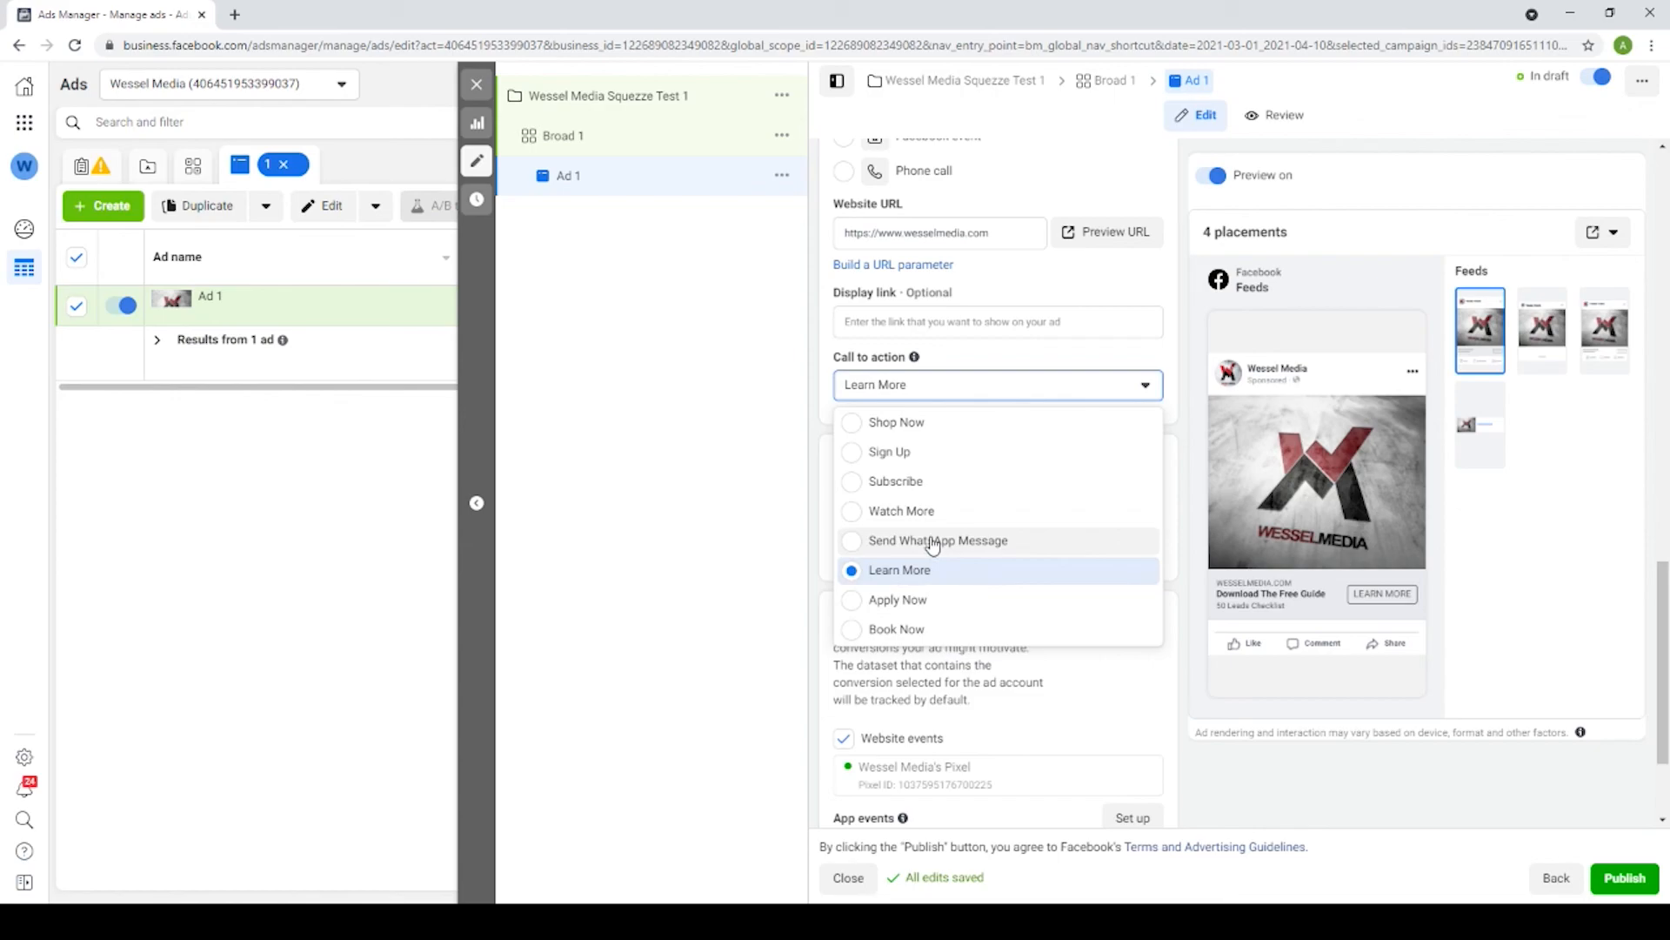
scroll(934, 546, "up", 5)
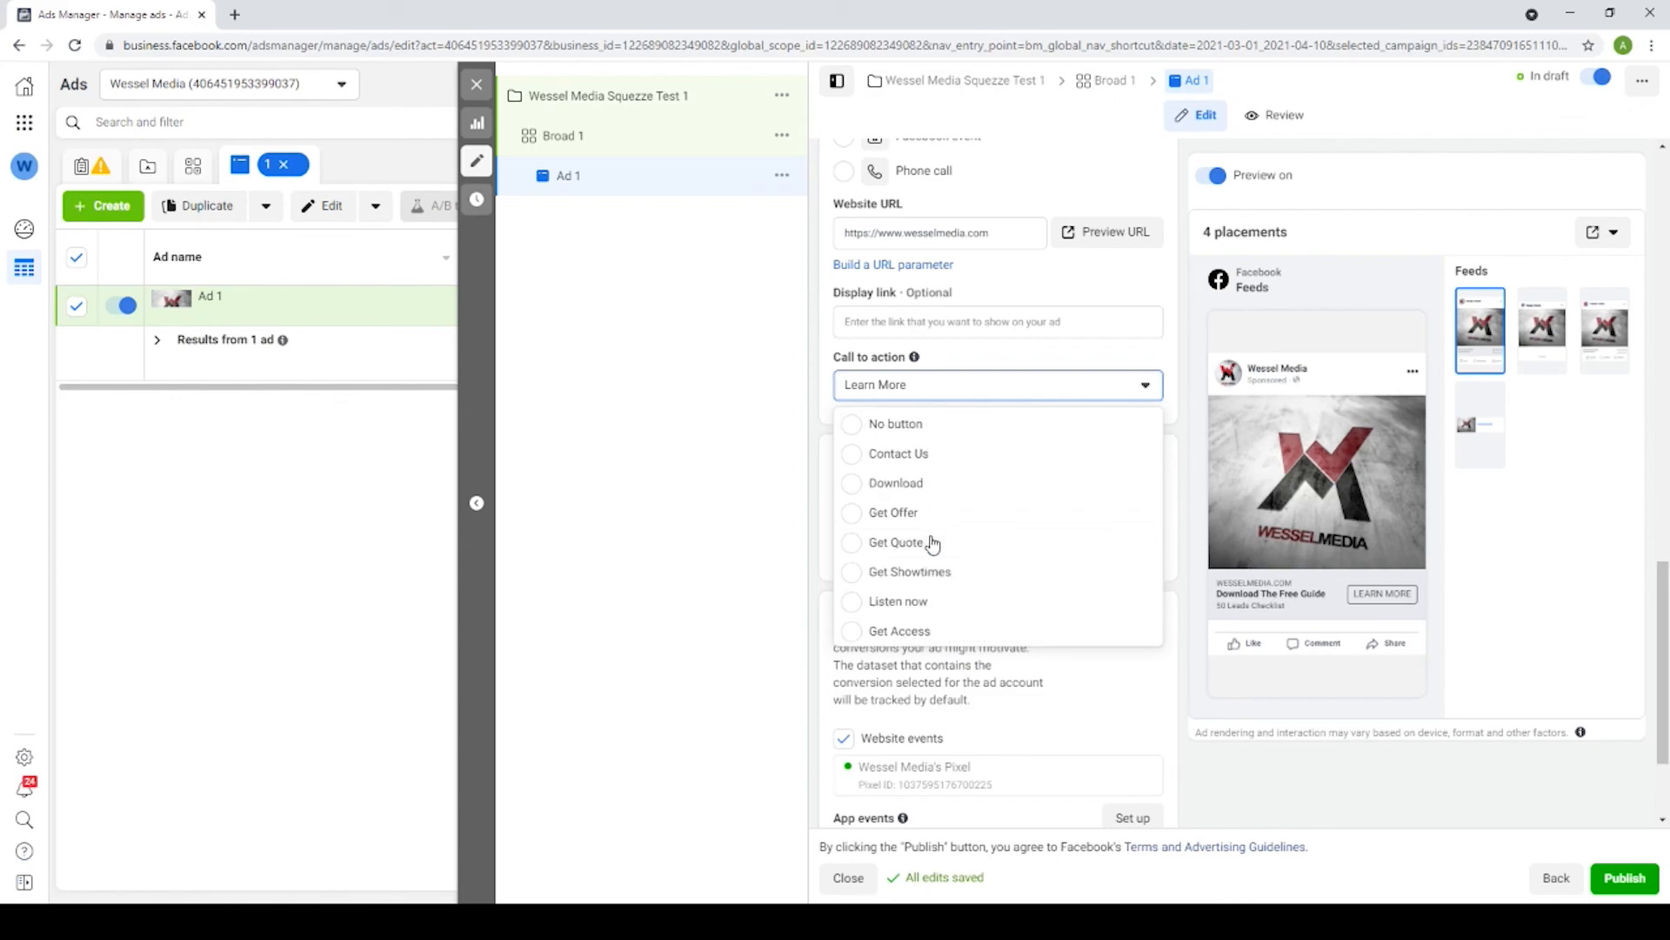
left_click(907, 482)
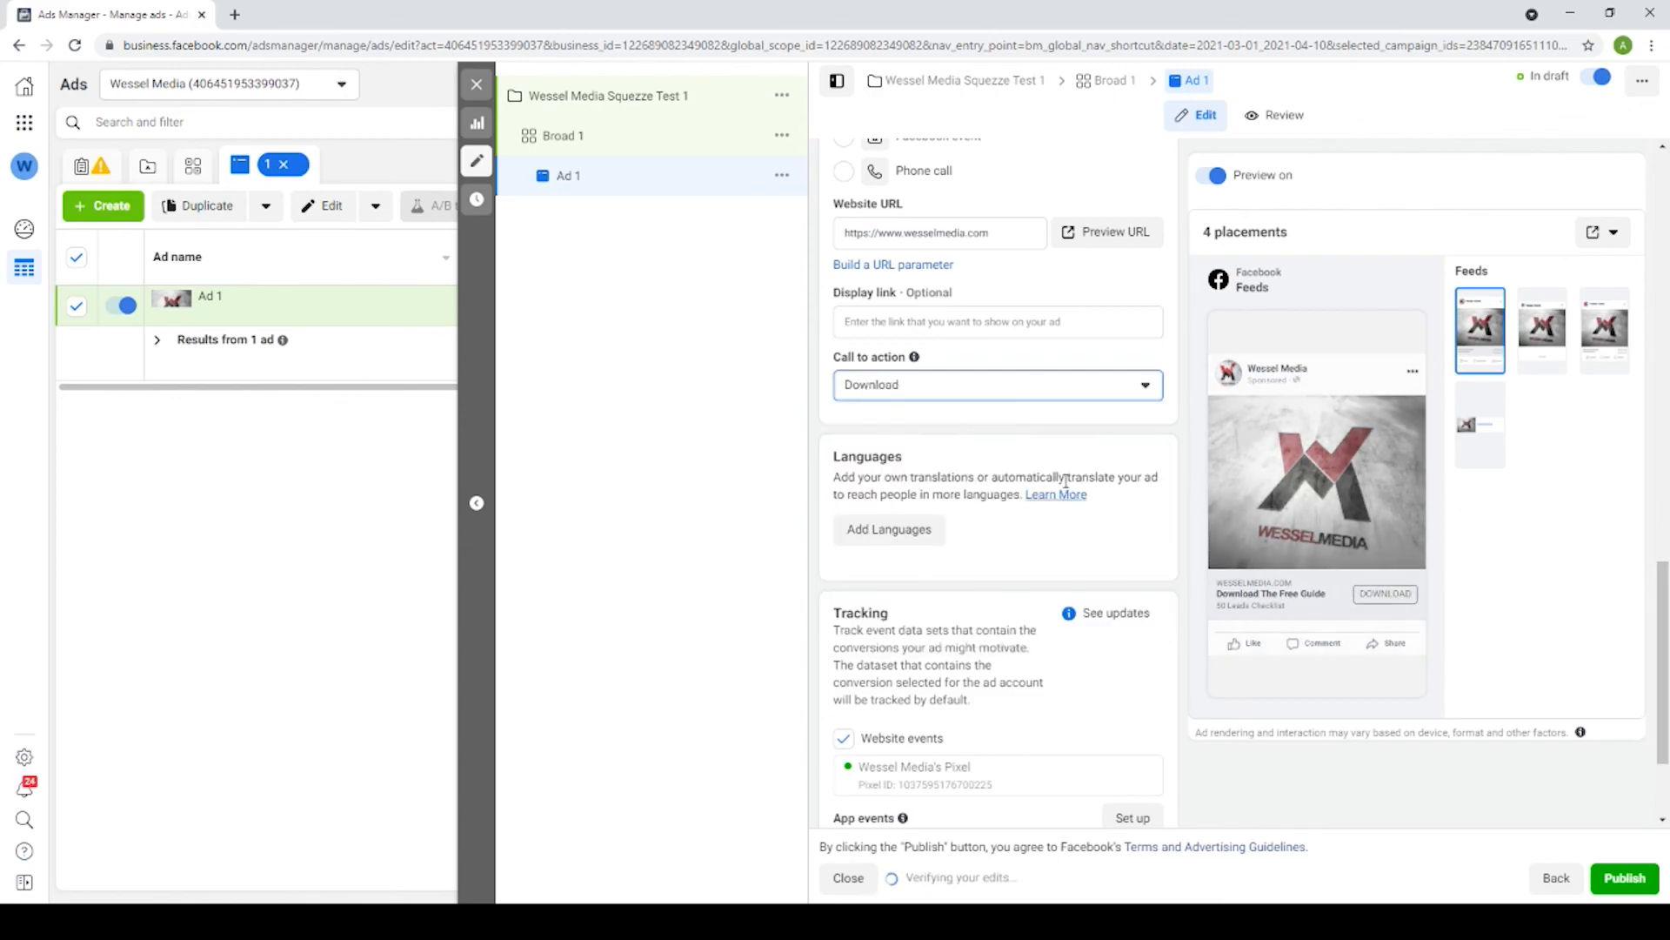
left_click(1145, 386)
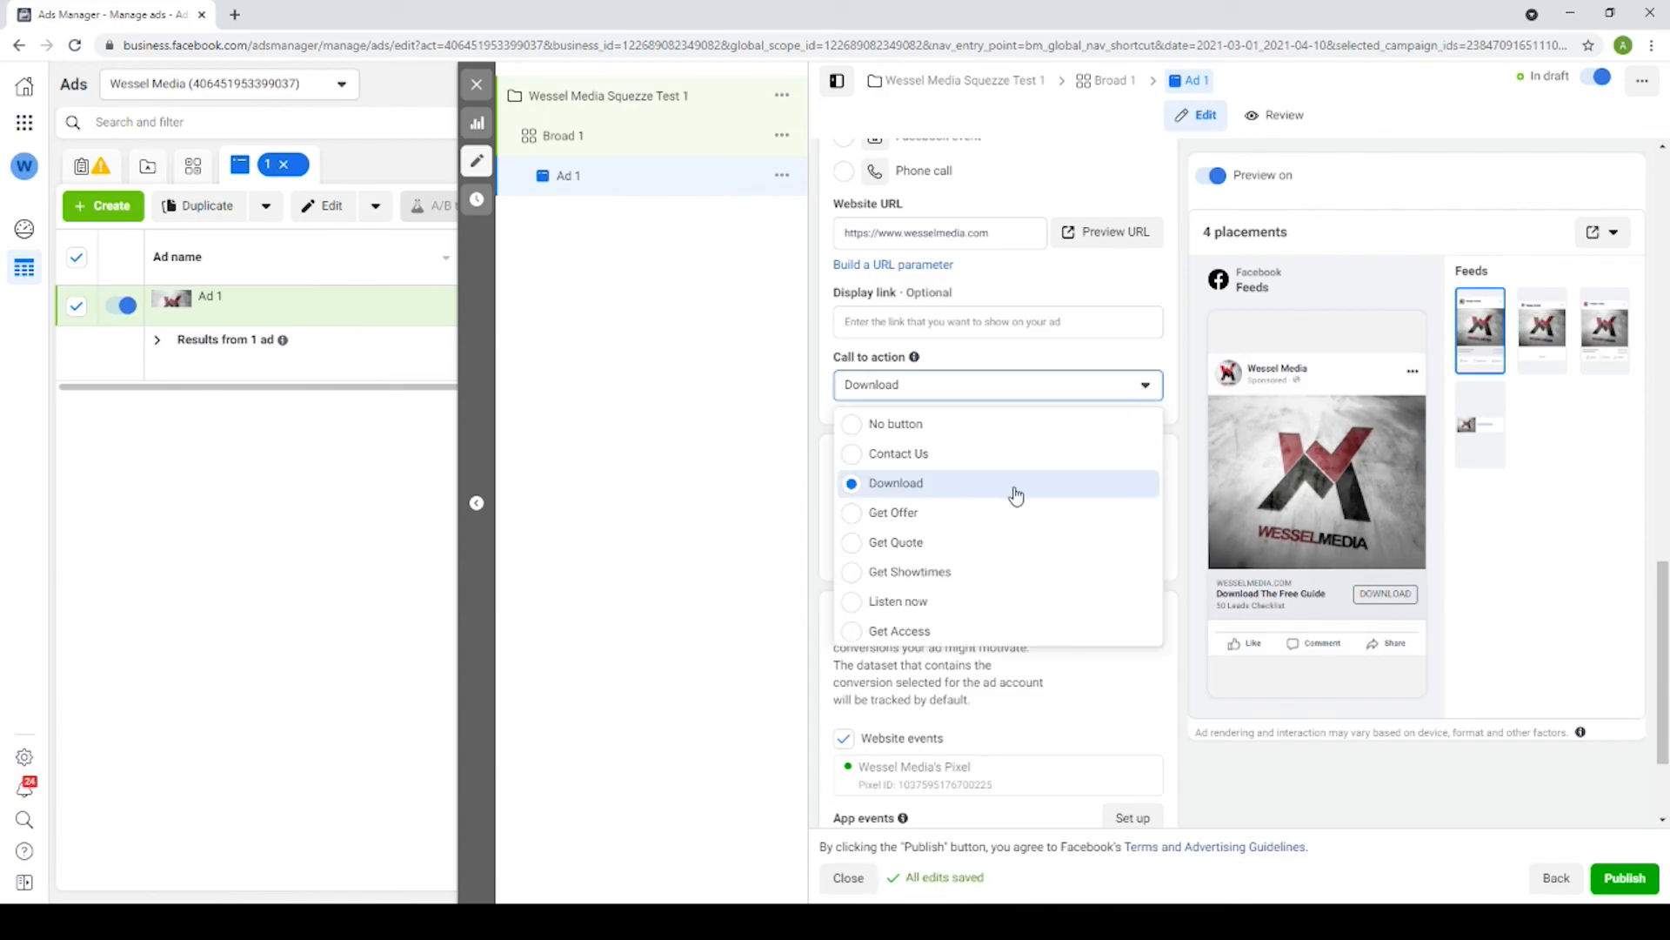
scroll(1015, 495, "down", 5)
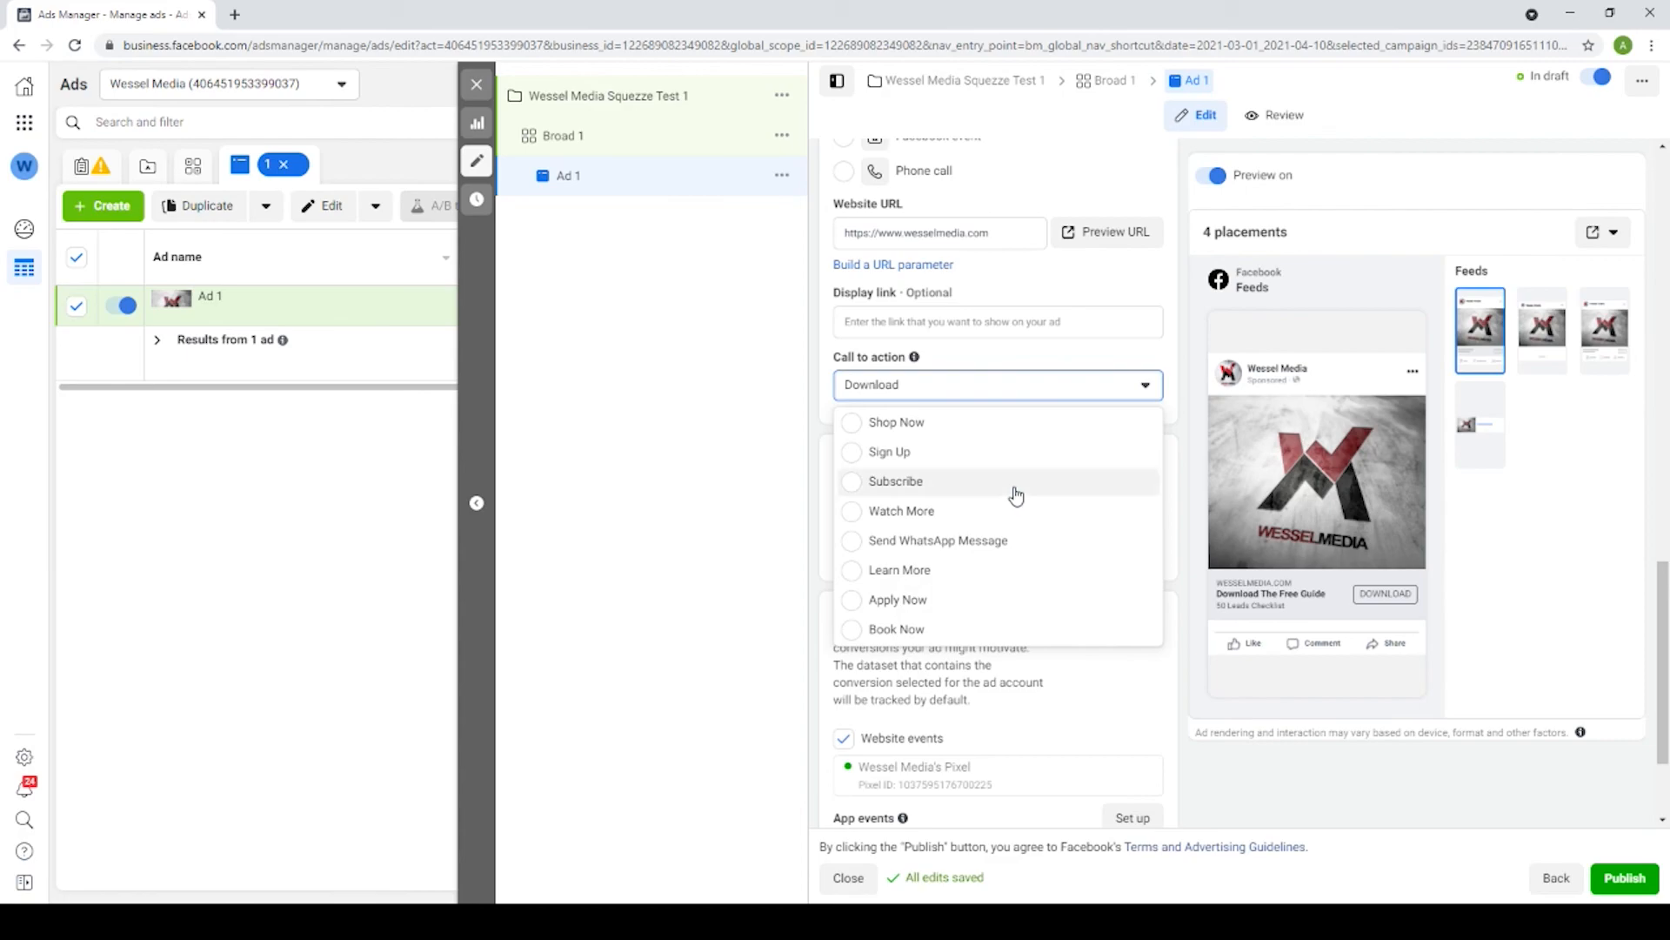
left_click(914, 569)
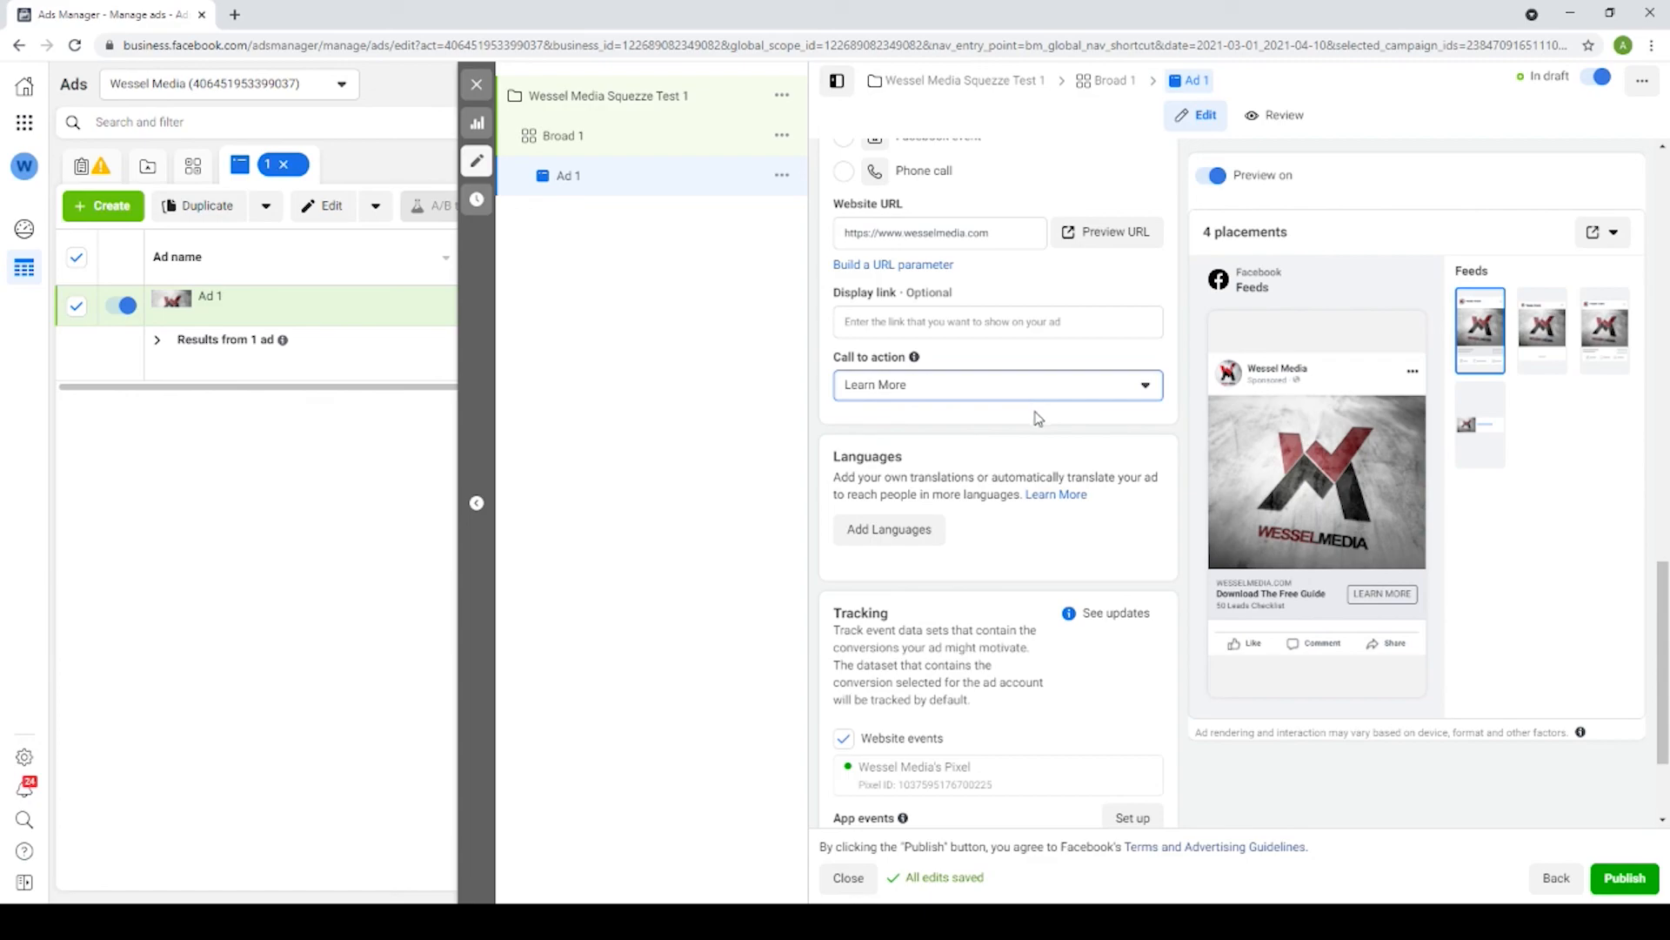
- Review the ad's tracking settings, its creative, and its identity and format settings
scroll(1035, 414, "down", 2)
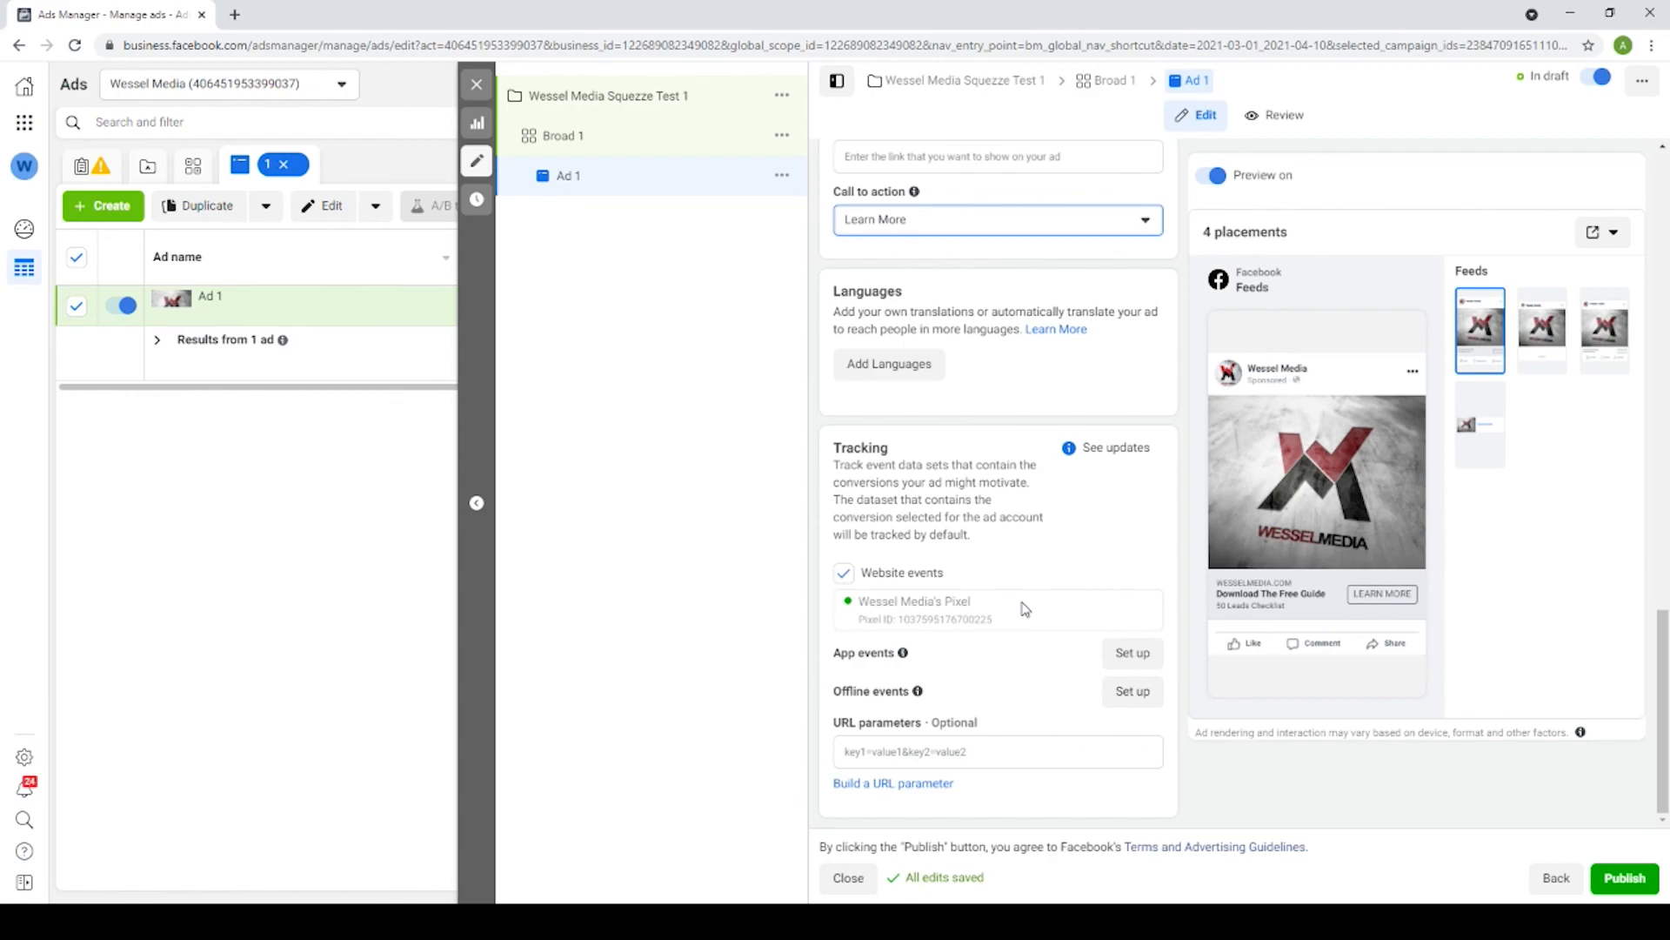
scroll(1024, 608, "up", 10)
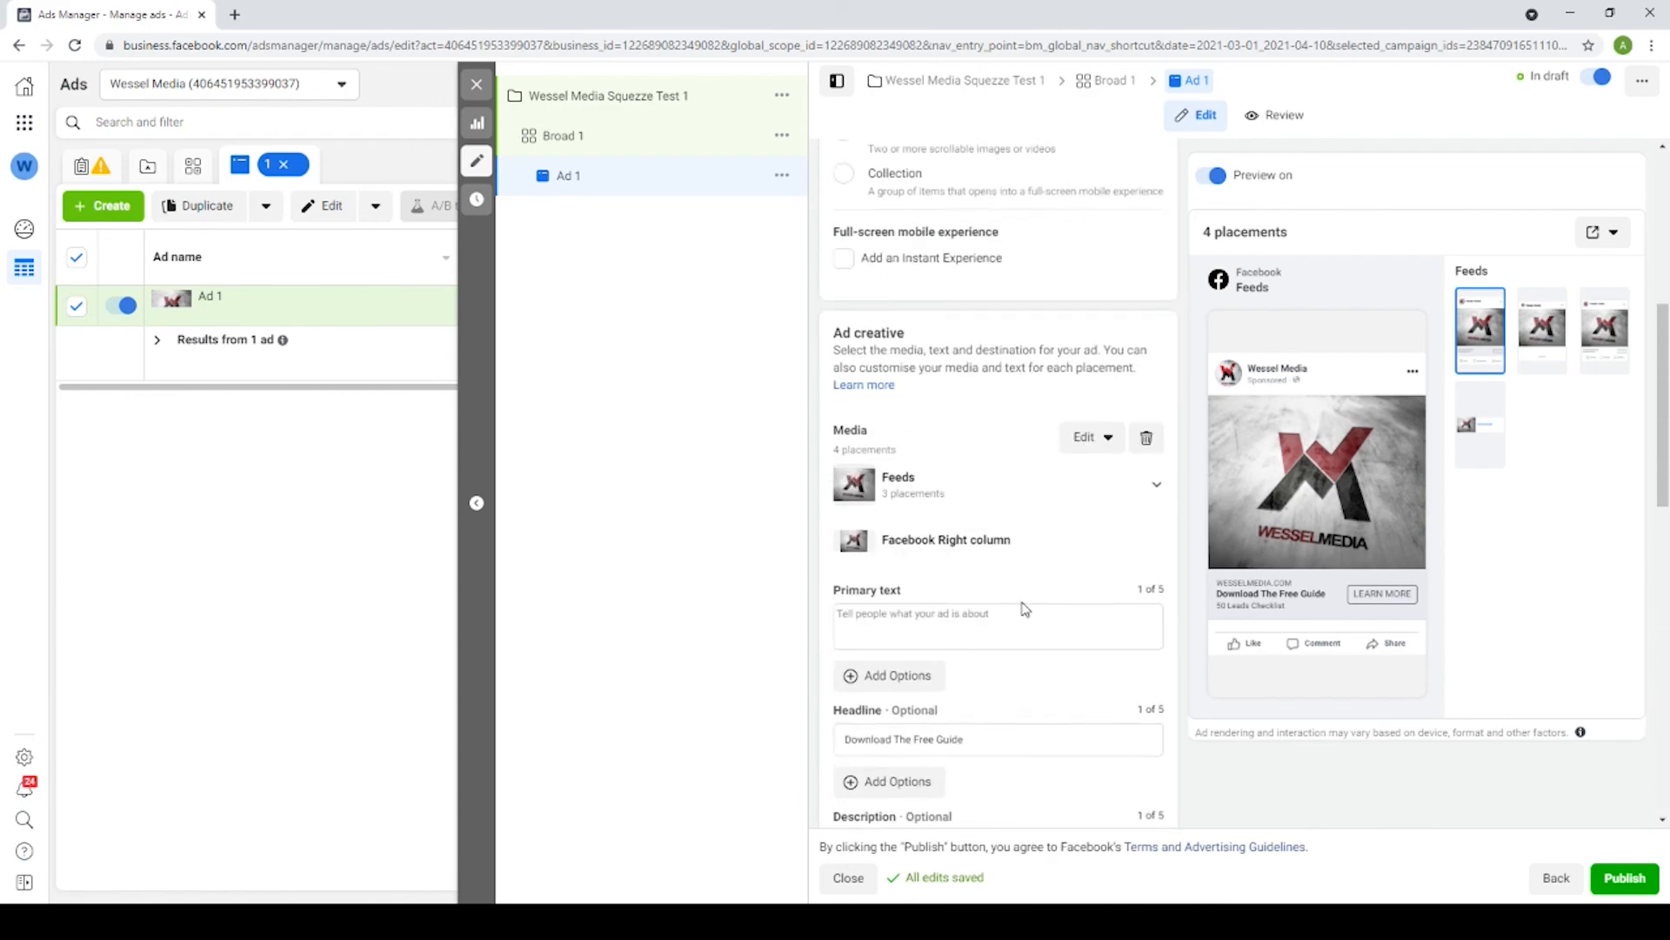
scroll(1024, 608, "up", 6)
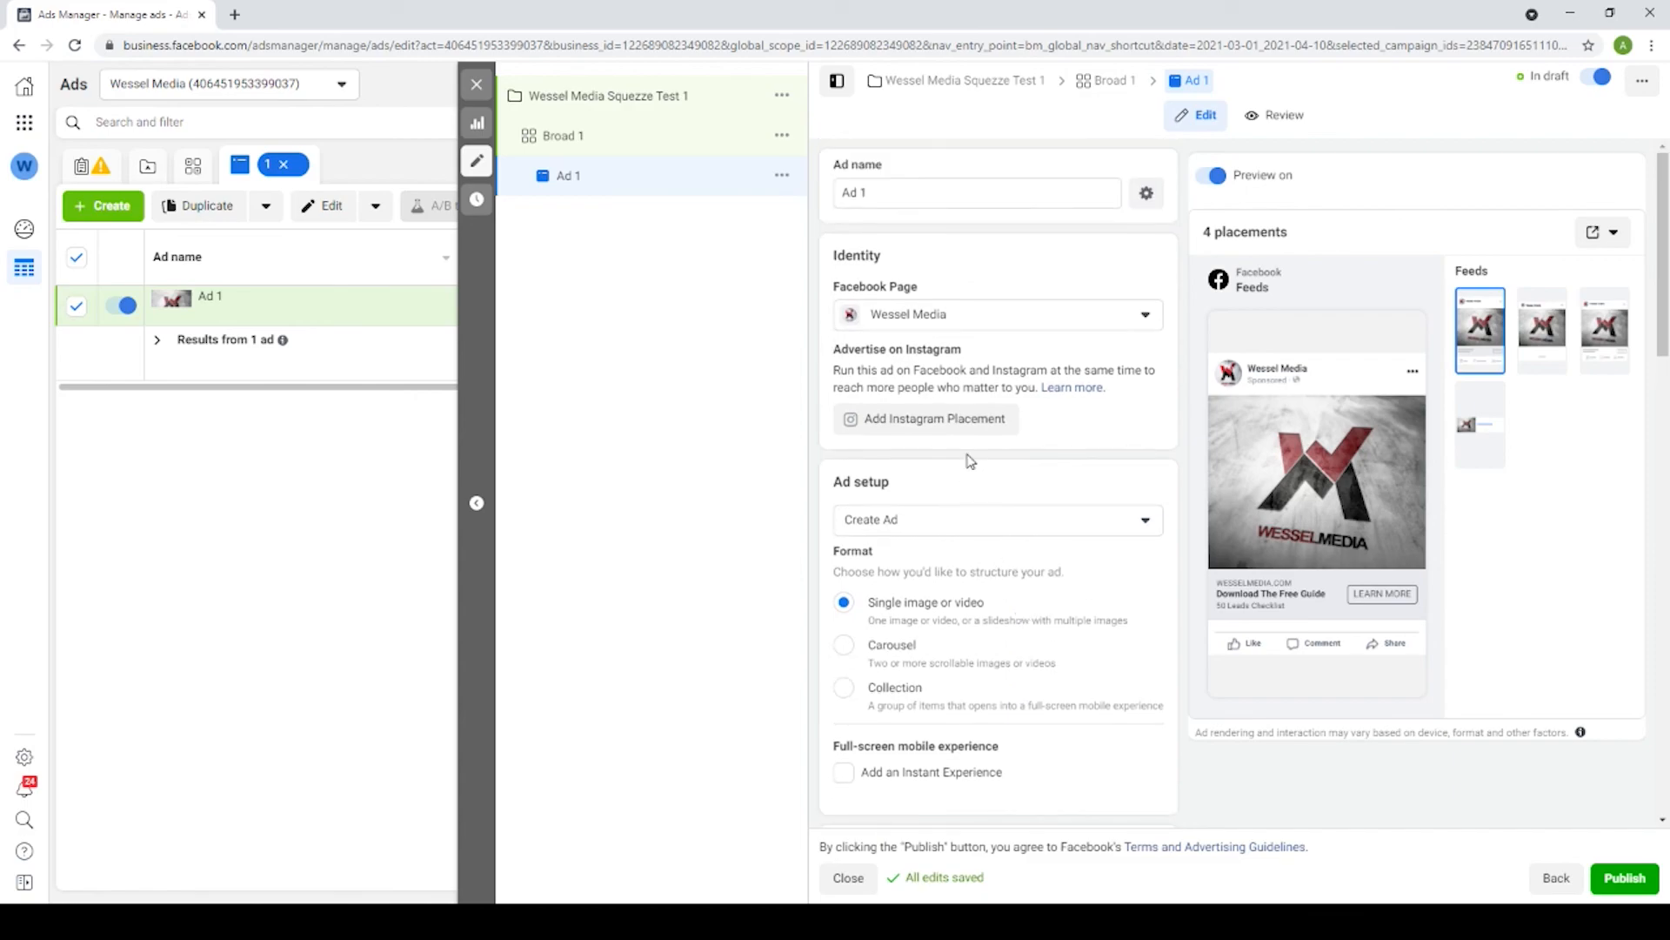